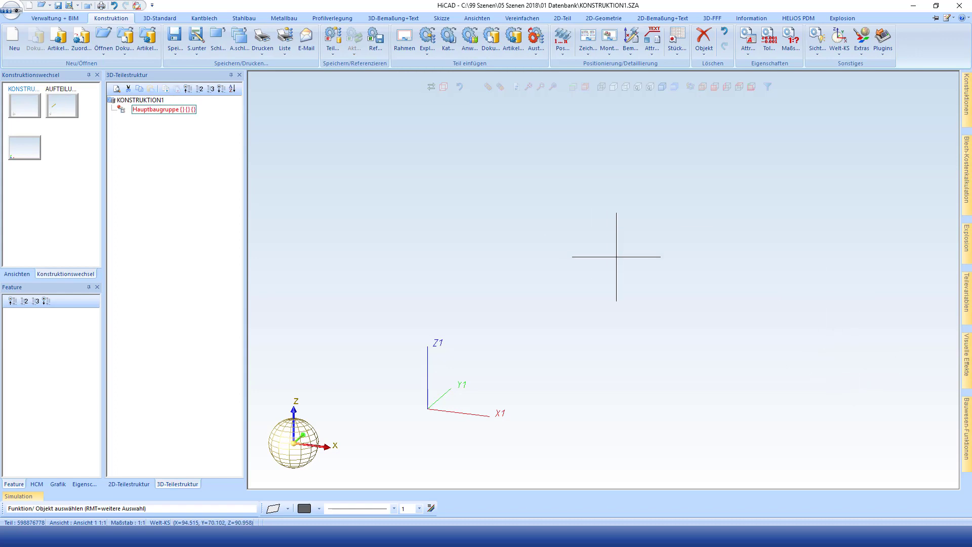
Create a new sub-assembly under the main assembly with Sachnummer Estrichwinkel, leaving its usage type unset.
{"action": "right_click", "coordinate": [442, 220]}
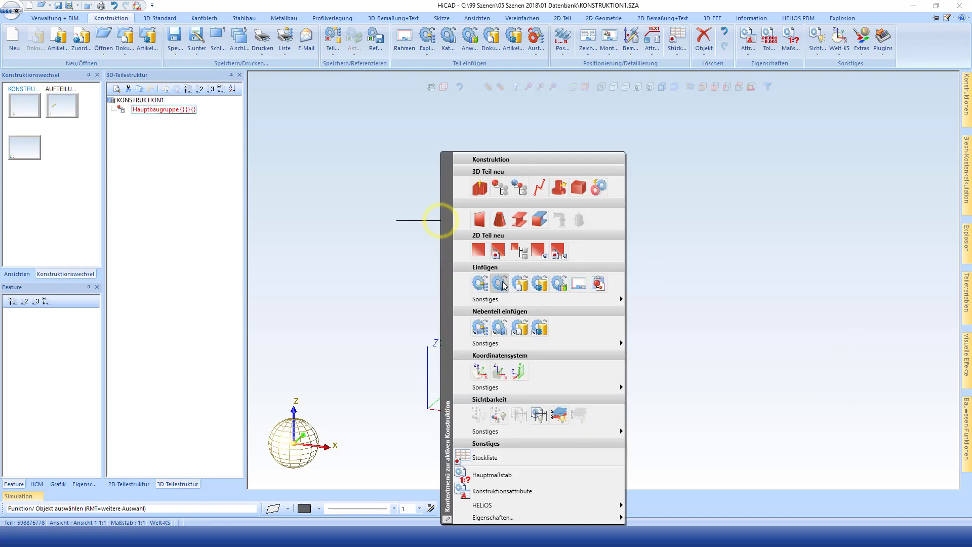
{"action": "left_click", "coordinate": [516, 192]}
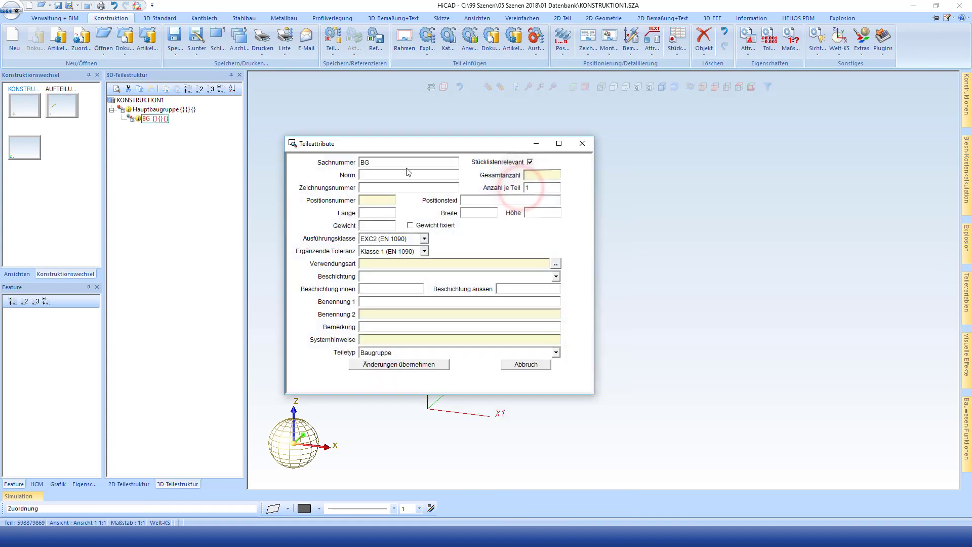
{"action": "double_click", "coordinate": [366, 162]}
{"action": "type", "text": "Estrichwinkel"}
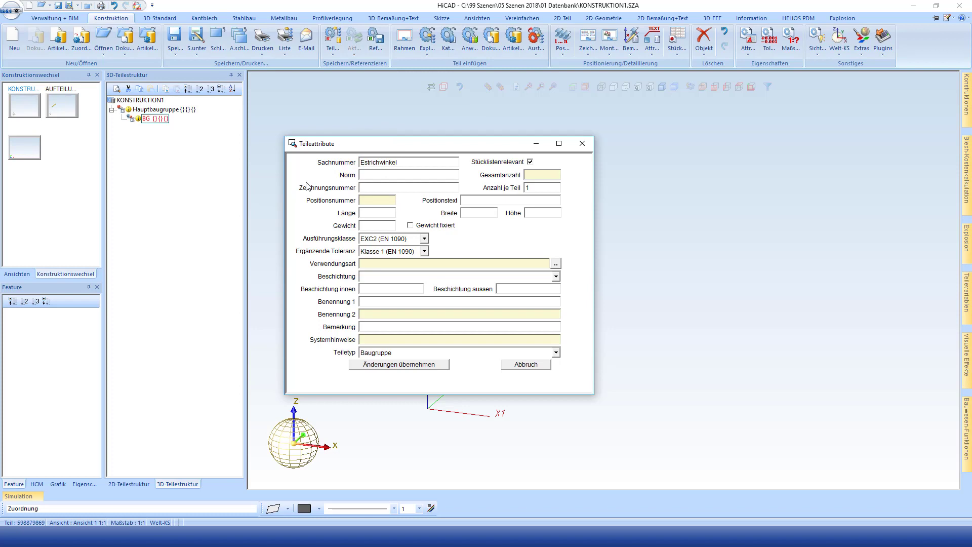
{"action": "left_click", "coordinate": [386, 369]}
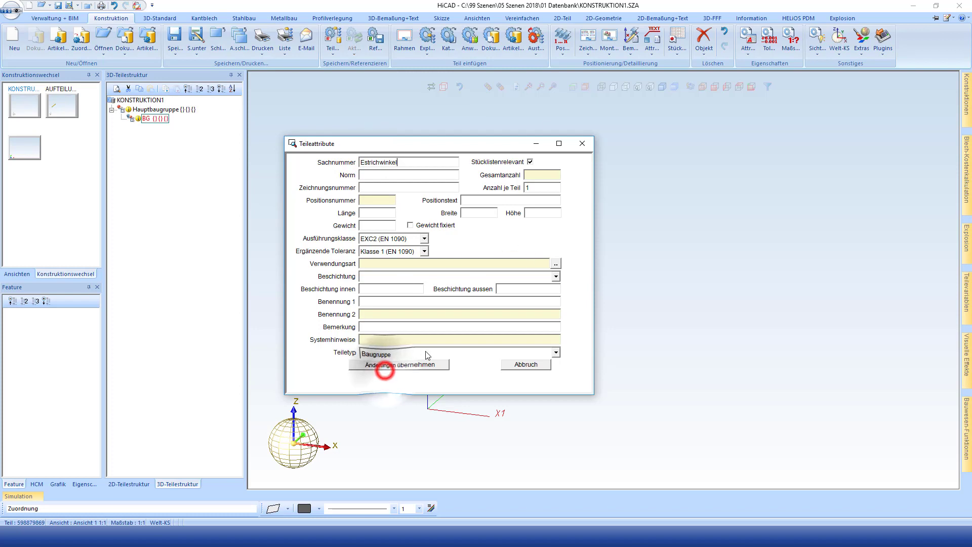
{"action": "left_click", "coordinate": [555, 264]}
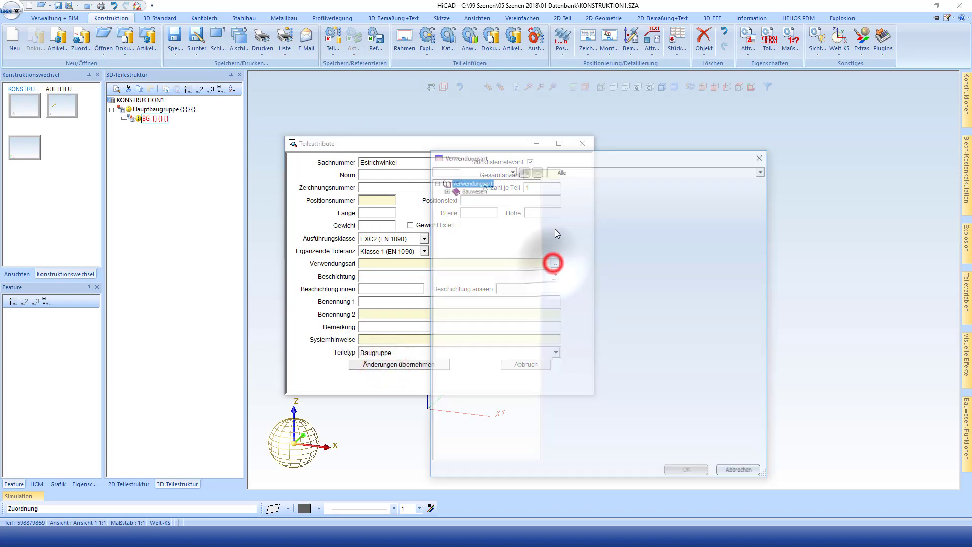
{"action": "double_click", "coordinate": [464, 188]}
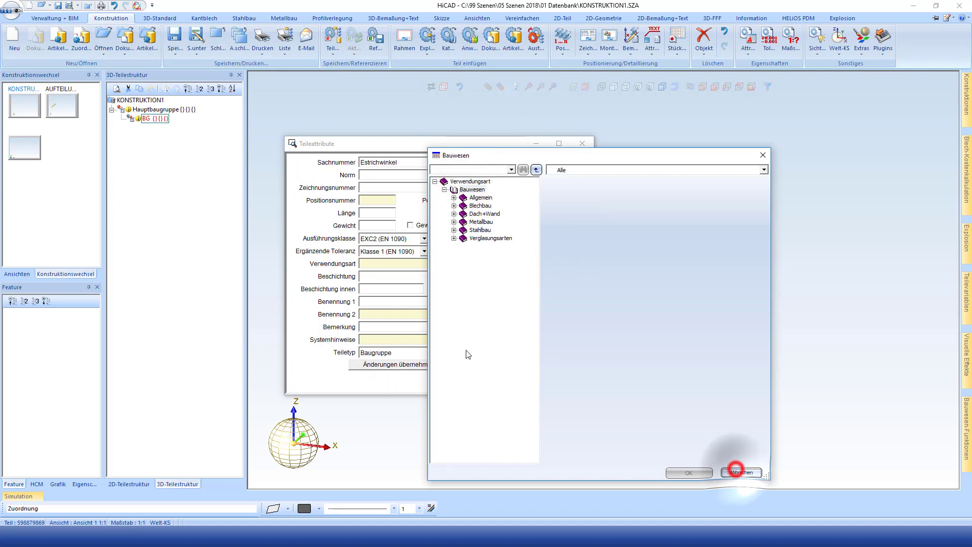
{"action": "left_click", "coordinate": [739, 472]}
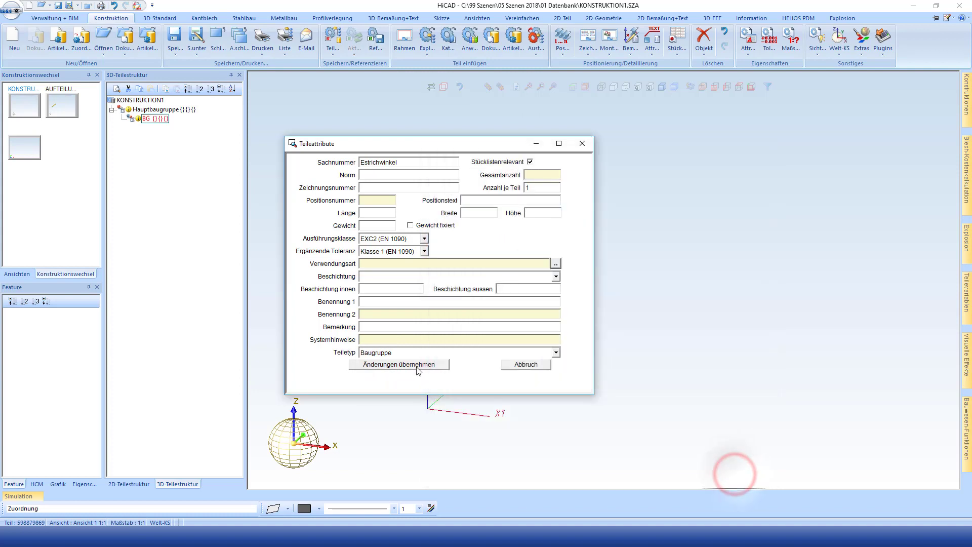
{"action": "left_click", "coordinate": [410, 364]}
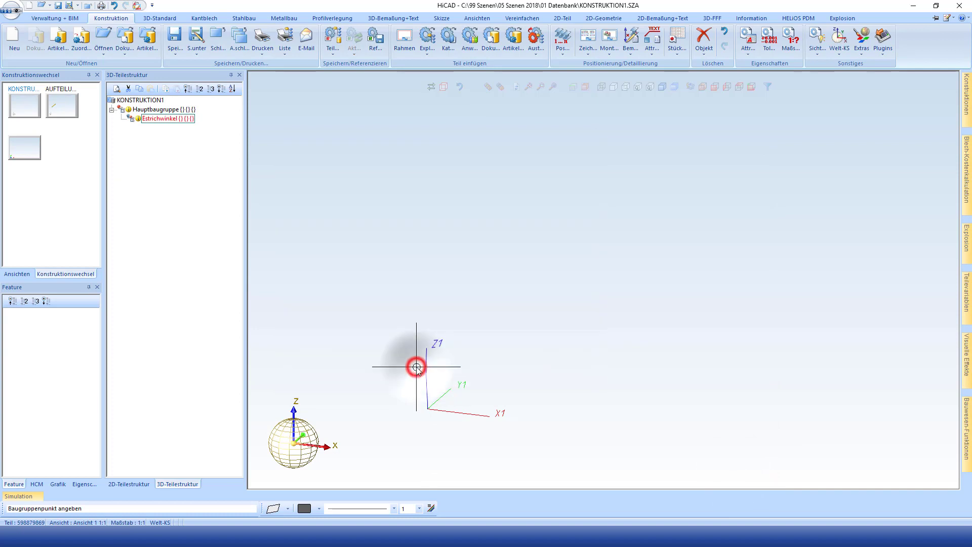
Place the new assembly's reference point and switch on its feature log.
{"action": "left_click", "coordinate": [528, 312]}
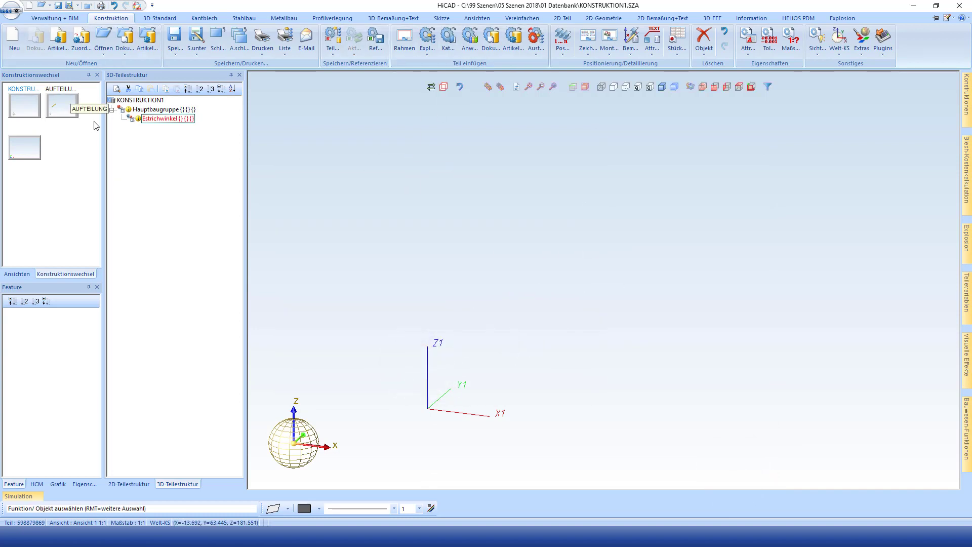
{"action": "right_click", "coordinate": [63, 390]}
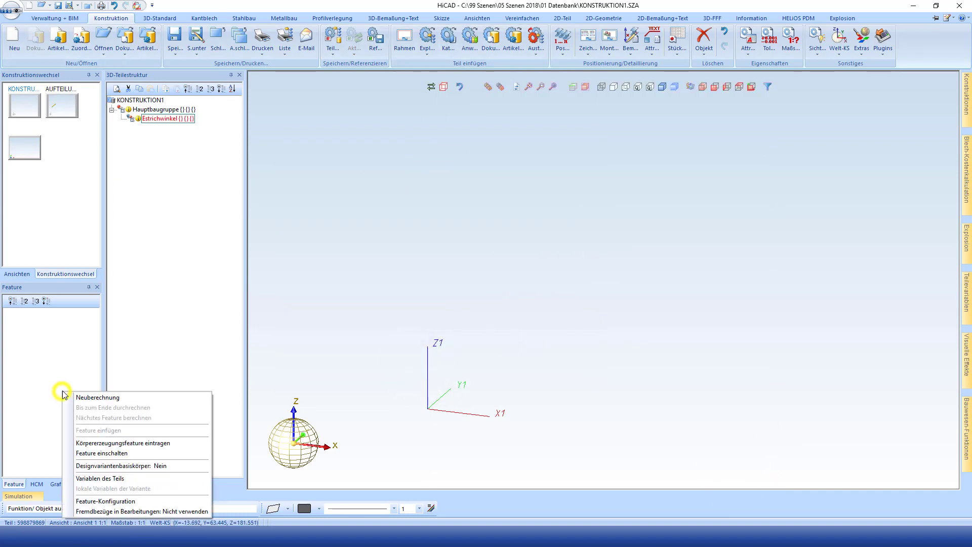
{"action": "left_click", "coordinate": [117, 453]}
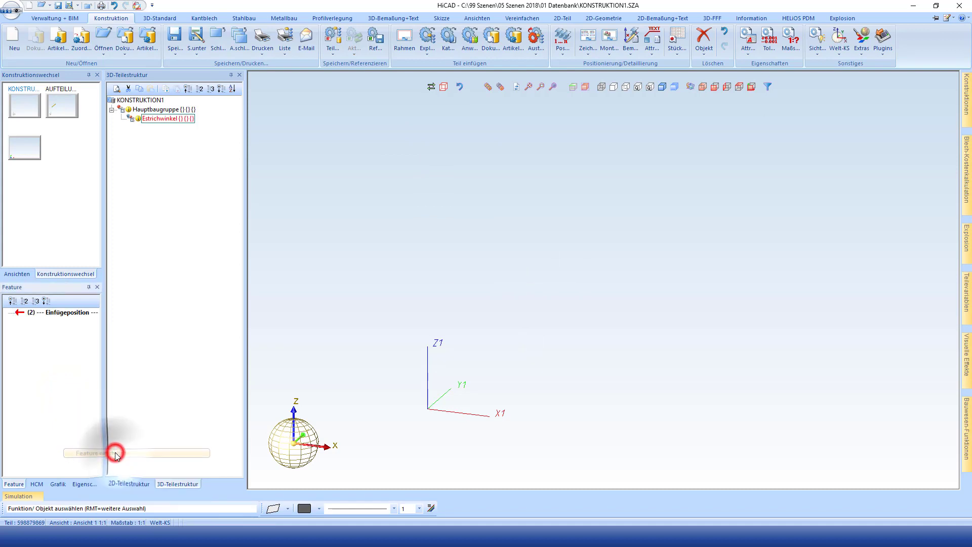
Set Fremdbezüge in Bearbeitungen to Verwenden for the feature log.
{"action": "right_click", "coordinate": [61, 364]}
{"action": "left_click", "coordinate": [126, 483]}
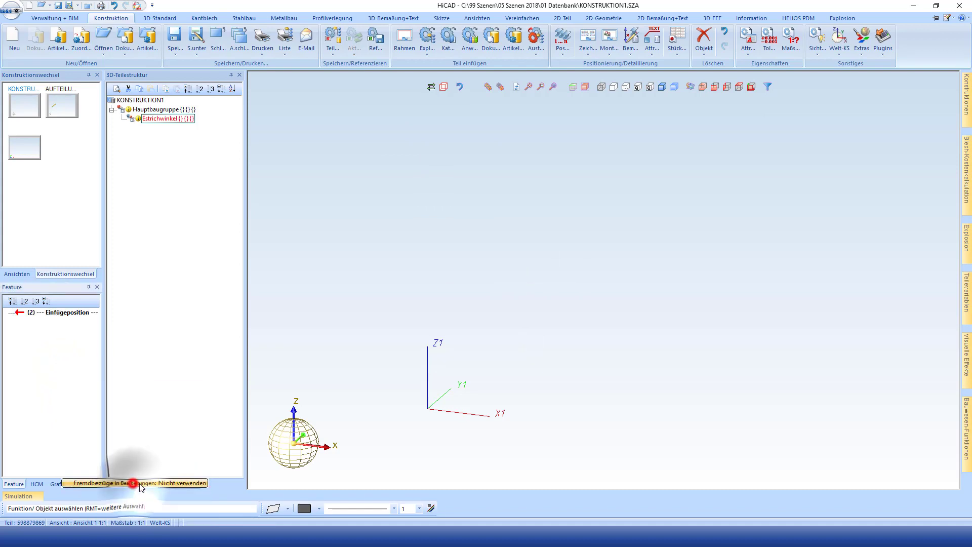
{"action": "left_click", "coordinate": [464, 284]}
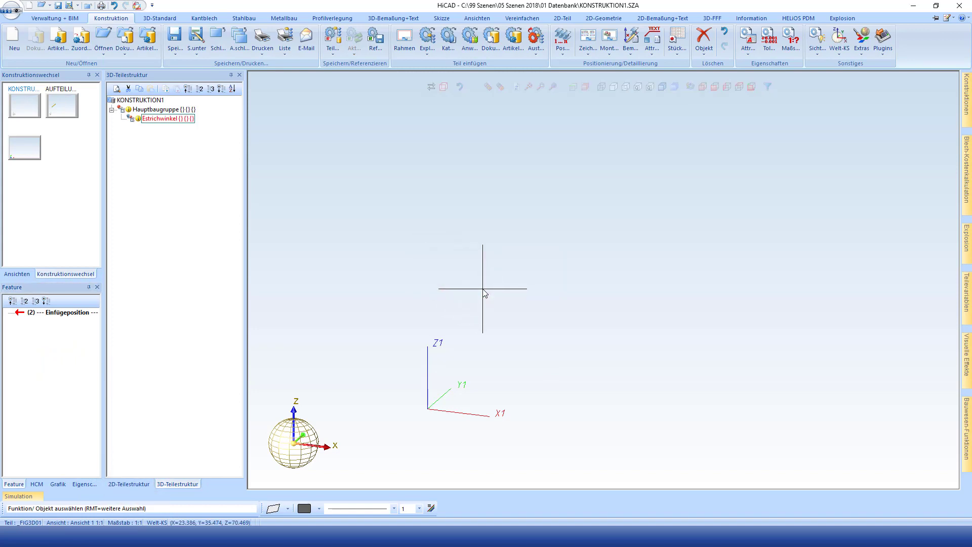
{"action": "left_click", "coordinate": [158, 109]}
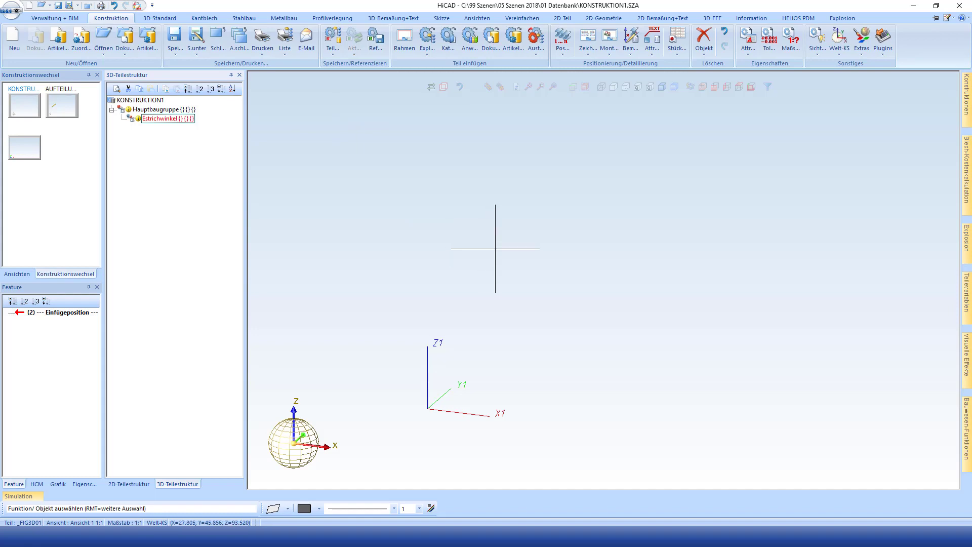
Place a 500 × 100 base sheet made of Stahlblech 4mm (S235JR) from the catalogue.
{"action": "left_click", "coordinate": [205, 18]}
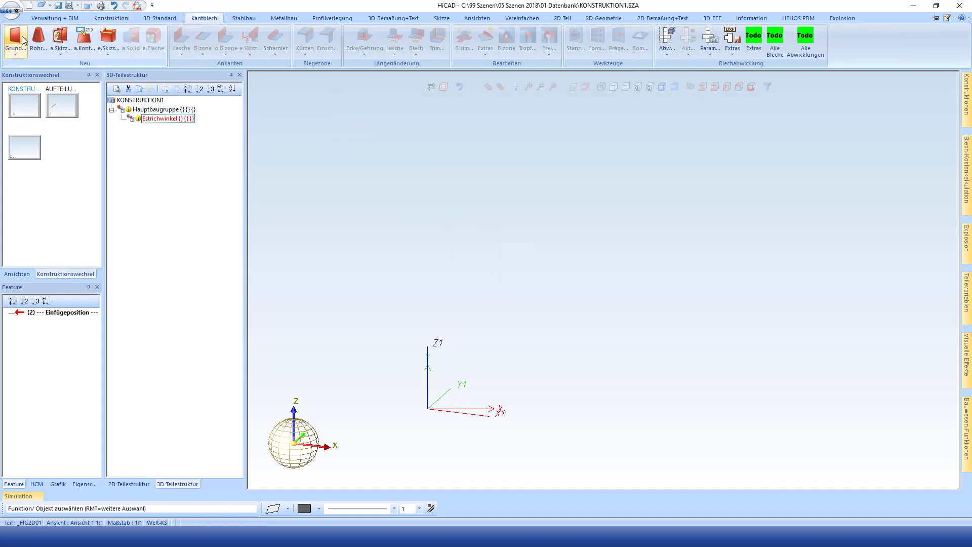
{"action": "left_click", "coordinate": [20, 38]}
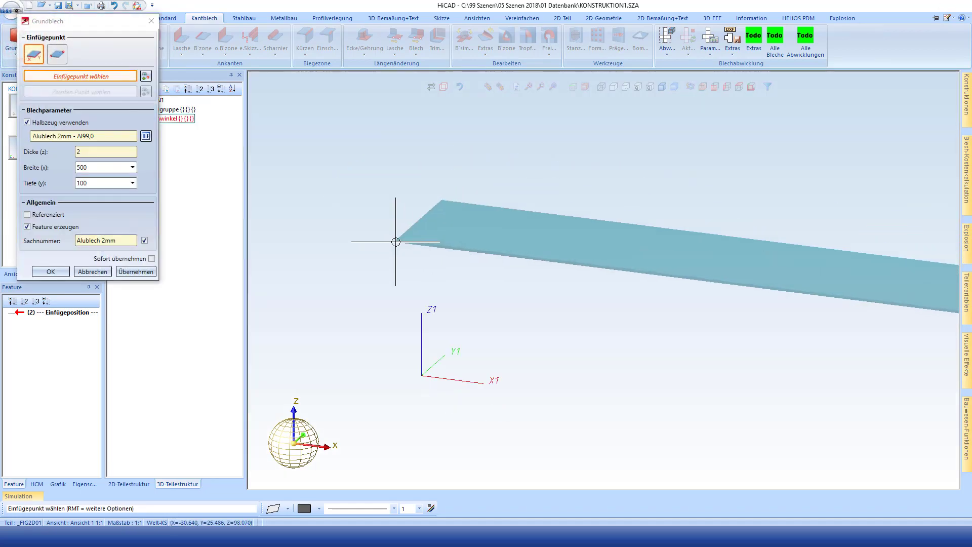
{"action": "scroll", "coordinate": [391, 225], "scroll_direction": "down", "scroll_amount": 3}
{"action": "left_click", "coordinate": [146, 136]}
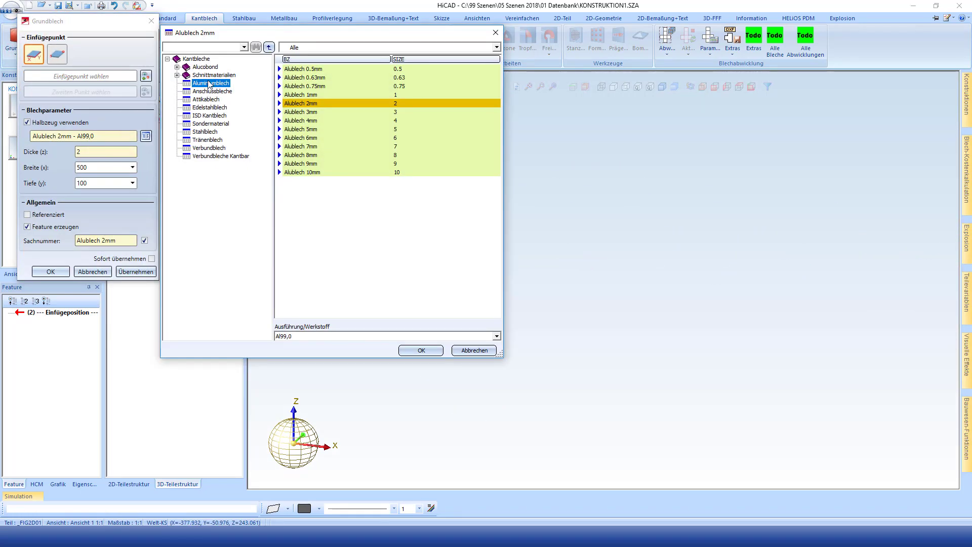
{"action": "left_click", "coordinate": [205, 132]}
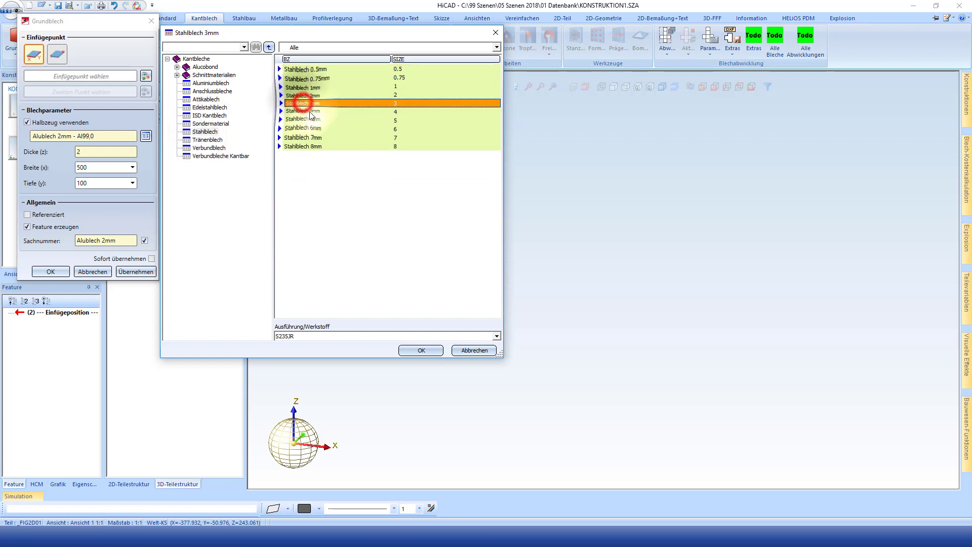
{"action": "left_click", "coordinate": [311, 112]}
{"action": "double_click", "coordinate": [311, 112]}
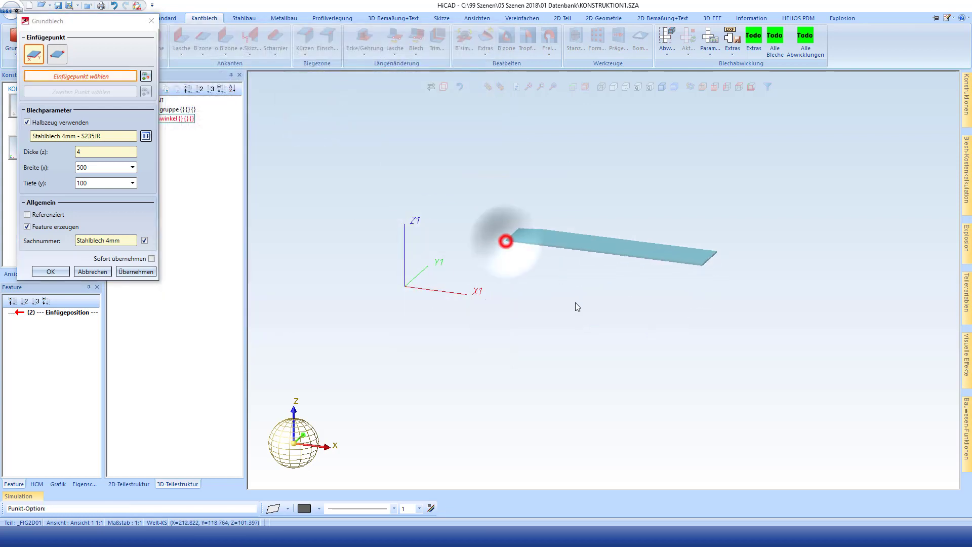
{"action": "left_click", "coordinate": [516, 276]}
{"action": "middle_click", "coordinate": [531, 242]}
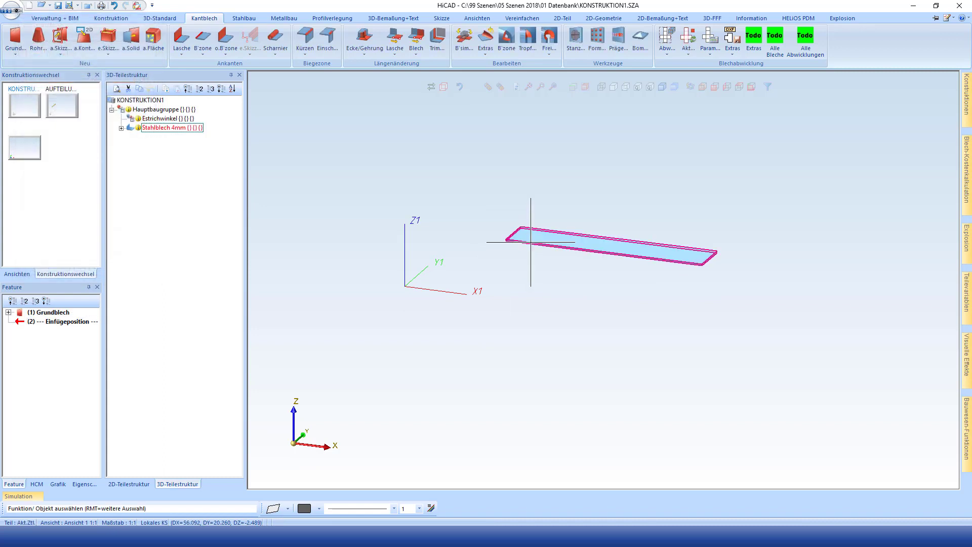
Move the steel sheet into the Estrichwinkel assembly and make Estrichwinkel active.
{"action": "mouse_move", "coordinate": [530, 242]}
{"action": "middle_mouse_down"}
{"action": "mouse_move", "coordinate": [561, 254]}
{"action": "mouse_move", "coordinate": [591, 244]}
{"action": "middle_mouse_up"}
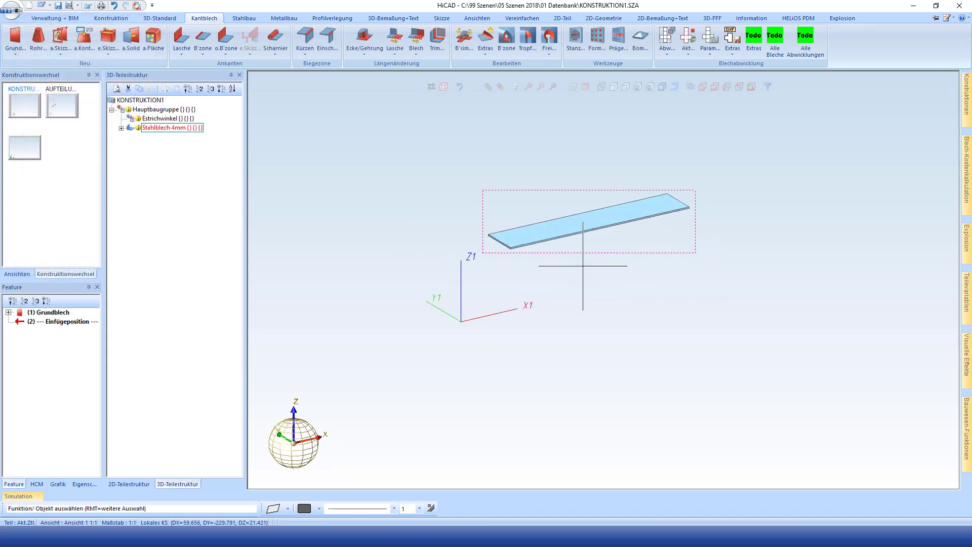
{"action": "left_click_drag", "start_coordinate": [167, 127], "coordinate": [161, 118]}
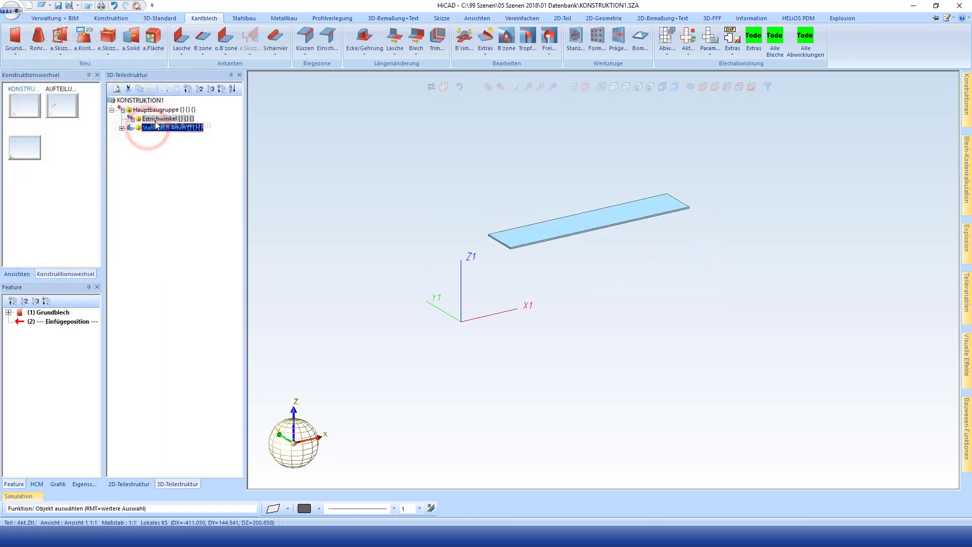
{"action": "scroll", "coordinate": [514, 251], "scroll_direction": "up", "scroll_amount": 3}
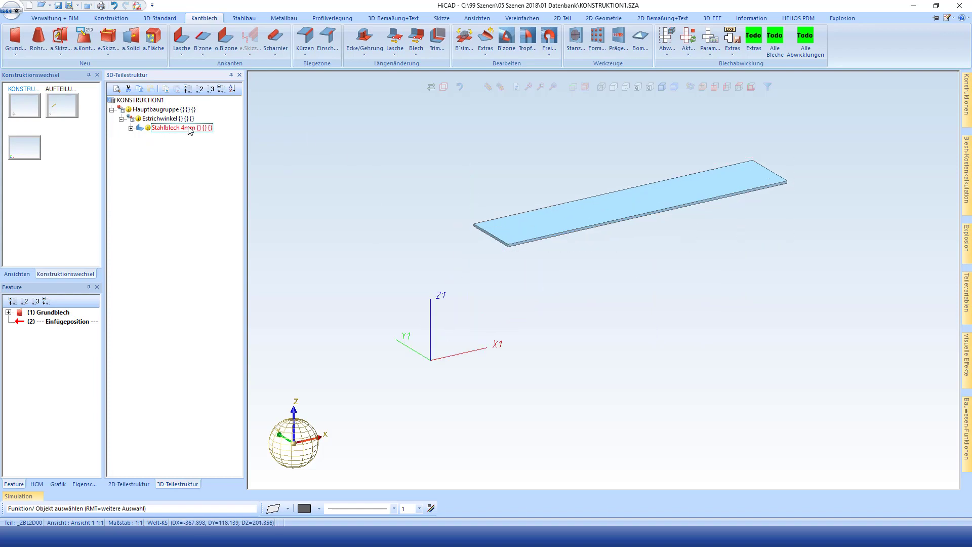
{"action": "left_click_drag", "start_coordinate": [175, 122], "coordinate": [175, 122]}
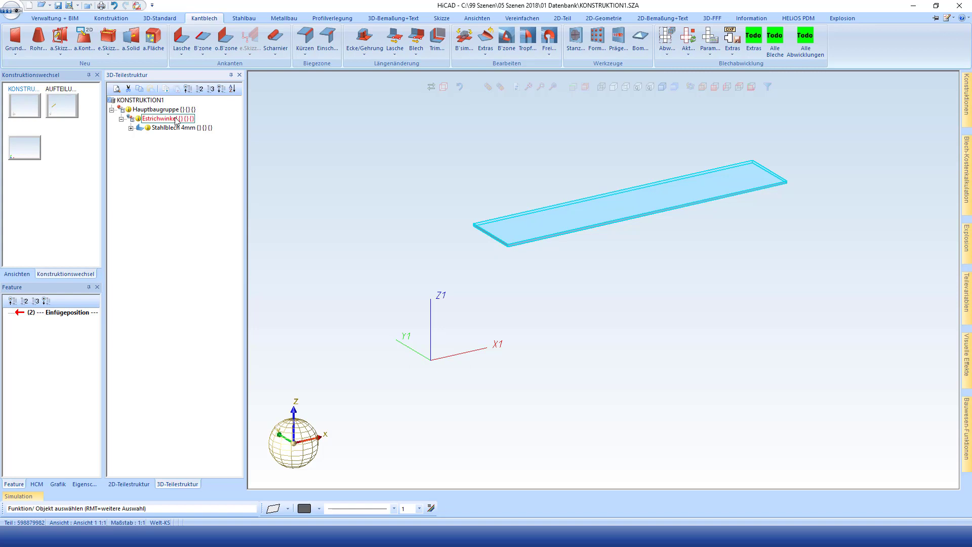
Create an isolated point at the origin (0;0;0).
{"action": "left_click", "coordinate": [111, 18]}
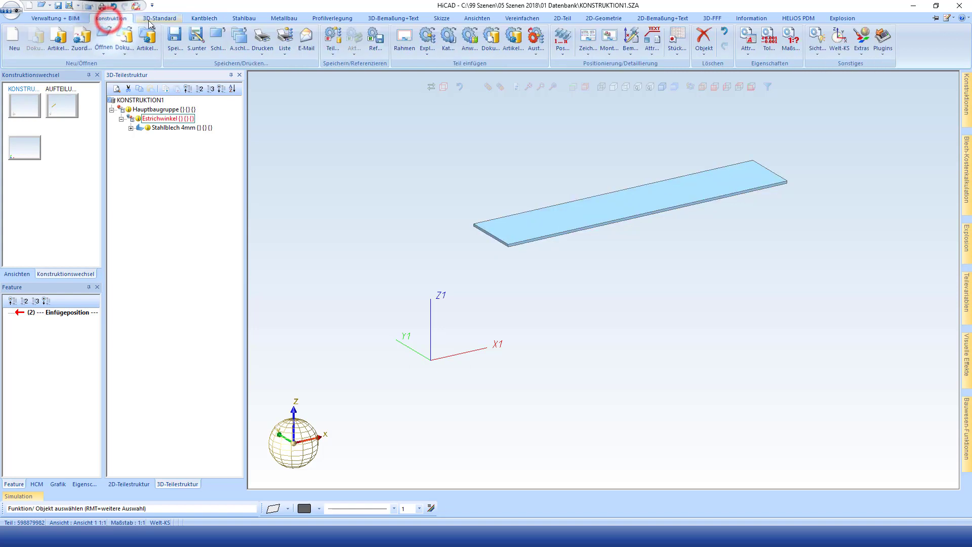
{"action": "left_click", "coordinate": [166, 20]}
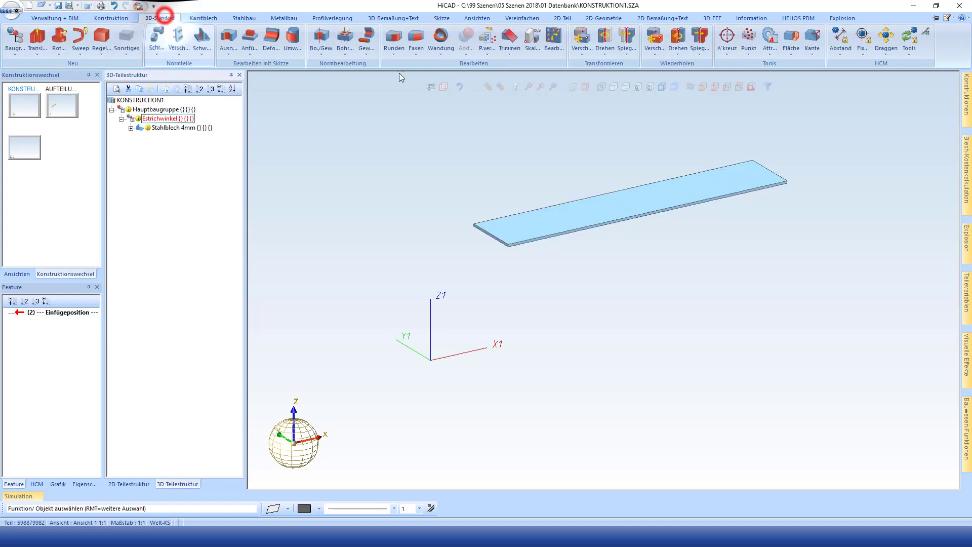
{"action": "left_click", "coordinate": [755, 36]}
{"action": "type", "text": "a0"}
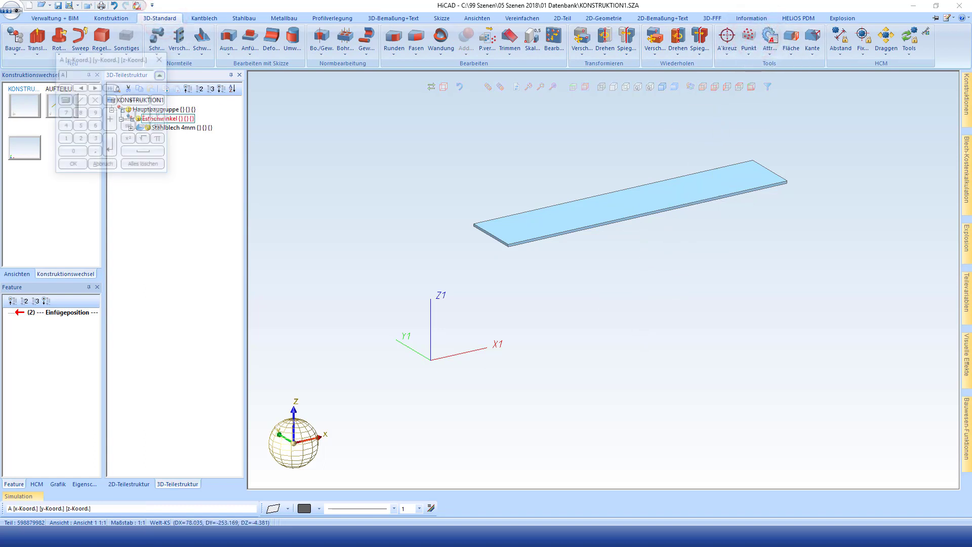
{"action": "key", "text": "Return"}
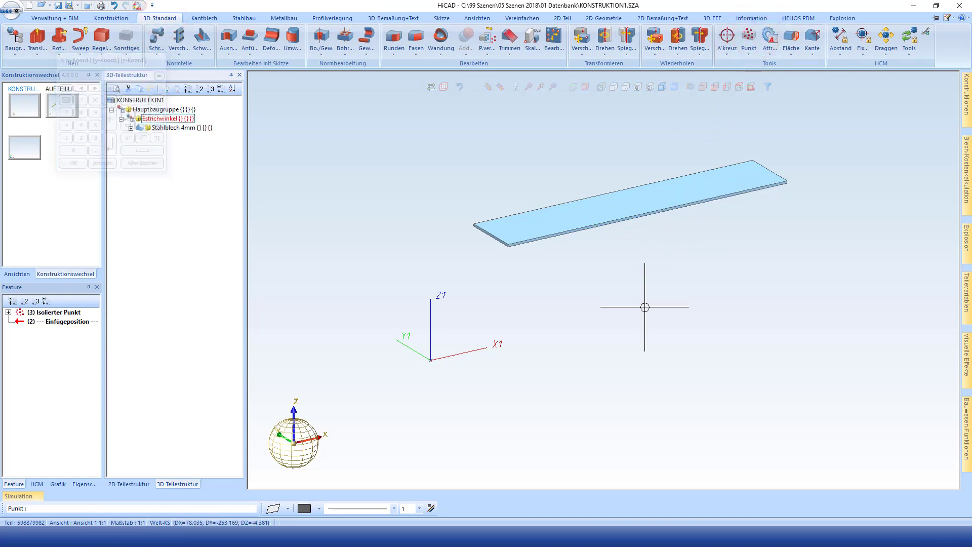
Give the origin point the comment Nullpunkt in the feature log.
{"action": "left_click", "coordinate": [8, 312]}
{"action": "double_click", "coordinate": [56, 369]}
{"action": "type", "text": "Nullpunkt"}
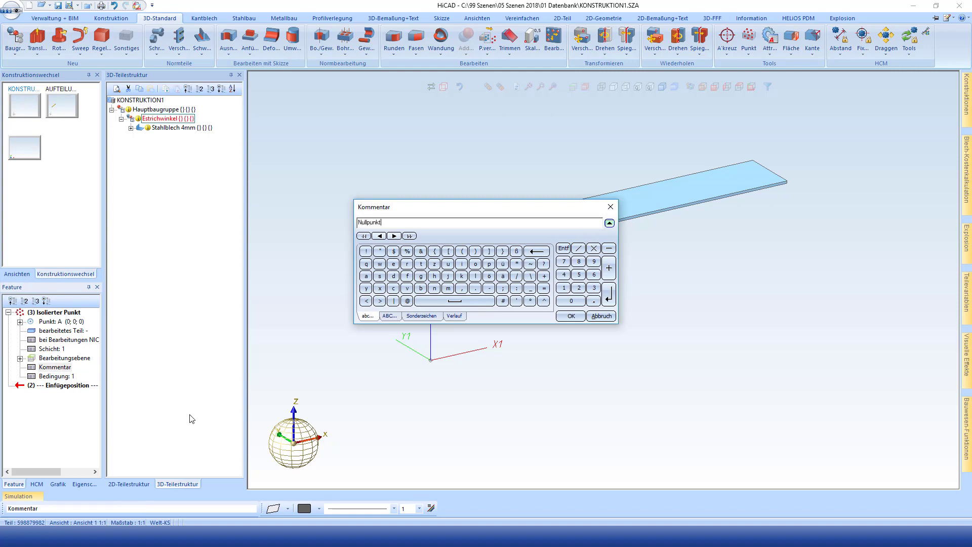
{"action": "left_click", "coordinate": [568, 316]}
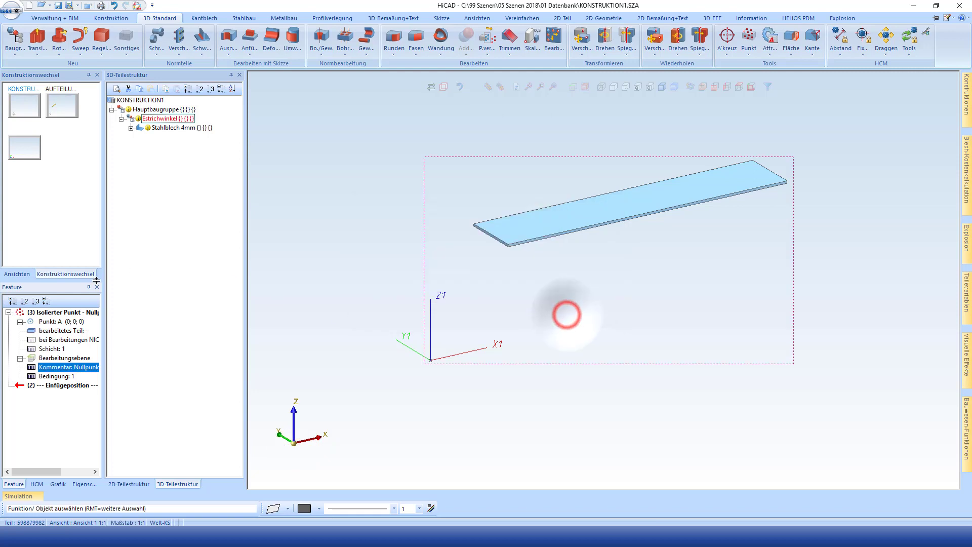
{"action": "left_click_drag", "start_coordinate": [103, 280], "coordinate": [160, 279]}
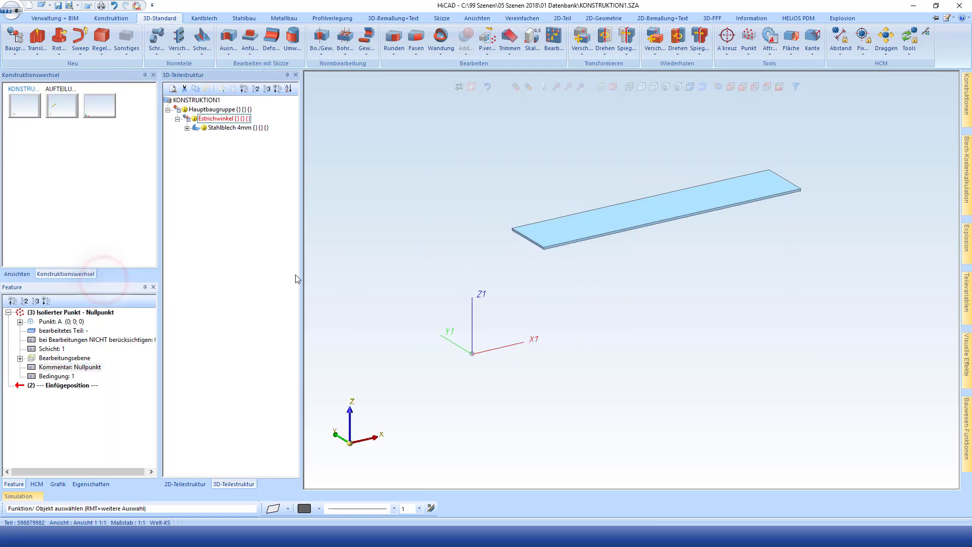
Bind the Nullpunkt point's Schicht to variable z_Punkte_ein_aus with starting value 1.
{"action": "left_click_drag", "start_coordinate": [302, 276], "coordinate": [371, 277]}
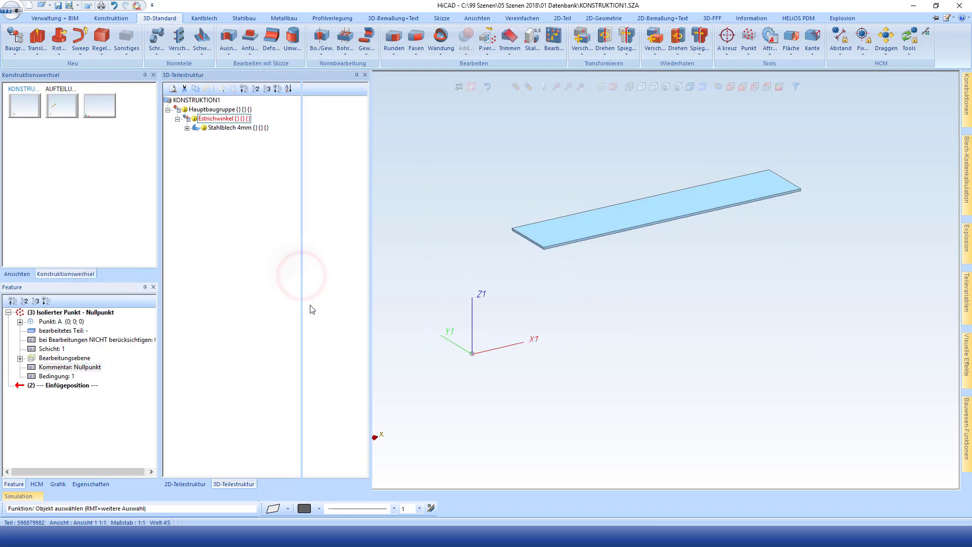
{"action": "left_click_drag", "start_coordinate": [160, 296], "coordinate": [200, 299]}
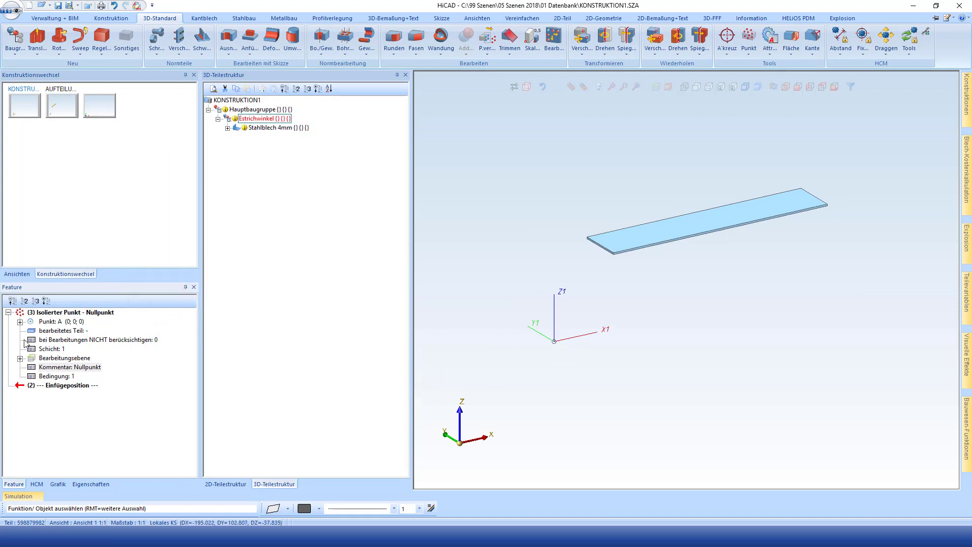
{"action": "double_click", "coordinate": [51, 349]}
{"action": "type", "text": "z_Punkte_ein_aus"}
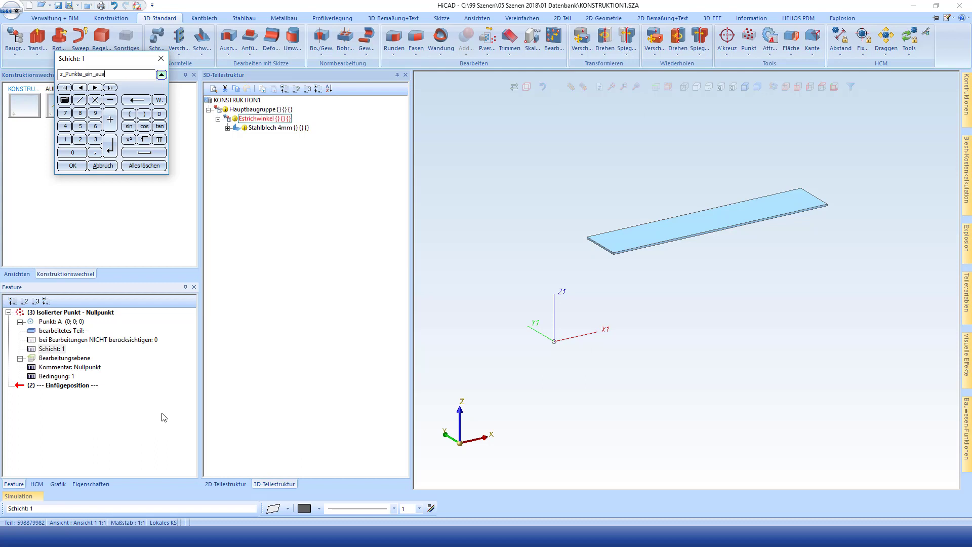
{"action": "left_click", "coordinate": [74, 166]}
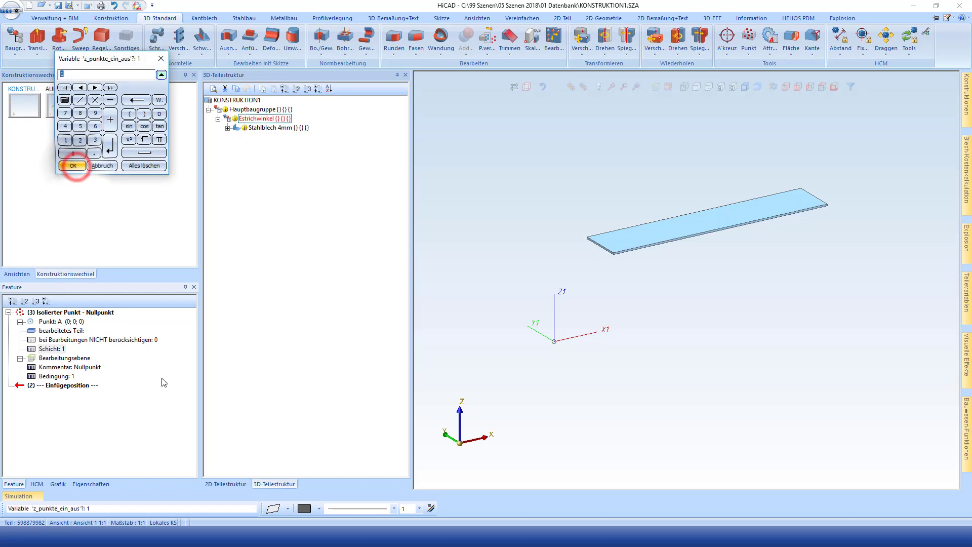
{"action": "key", "text": "Return"}
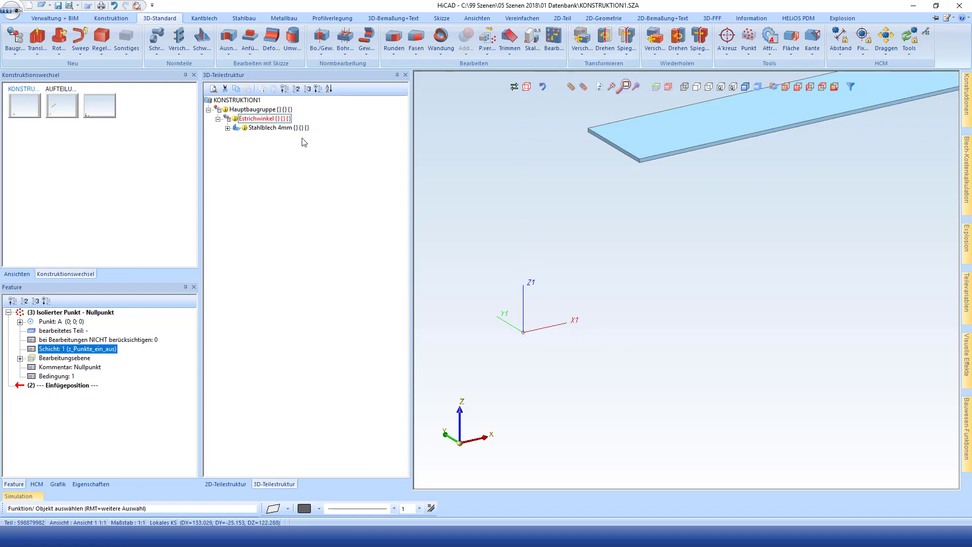
Set z_punkte_ein_aus to 0 in the part's variables list.
{"action": "right_click", "coordinate": [76, 425]}
{"action": "left_click", "coordinate": [123, 386]}
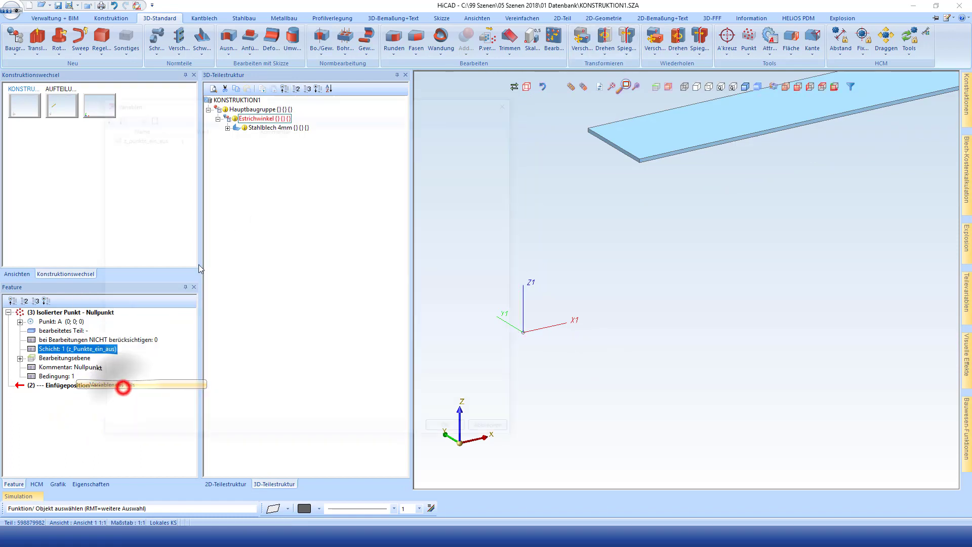
{"action": "left_click", "coordinate": [192, 136]}
{"action": "type", "text": "0"}
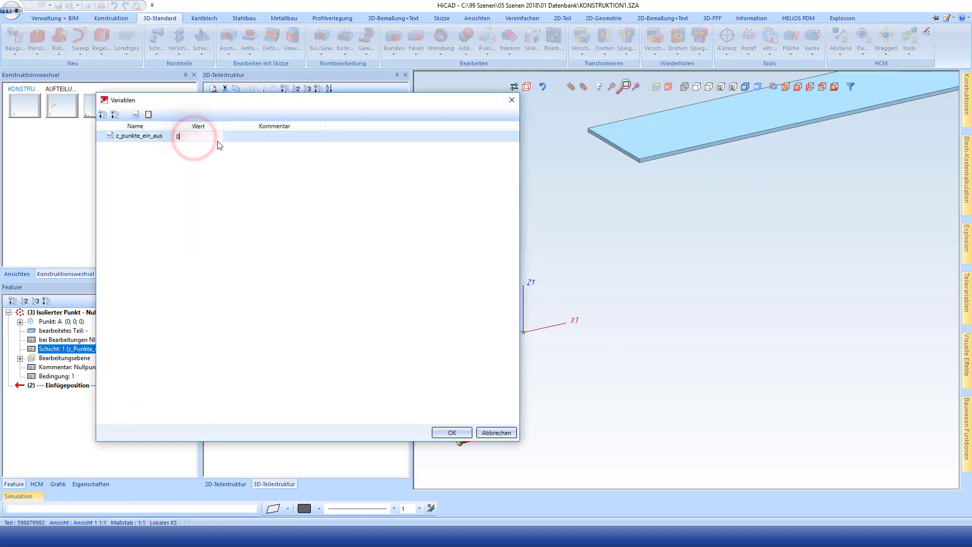
{"action": "left_click", "coordinate": [452, 432]}
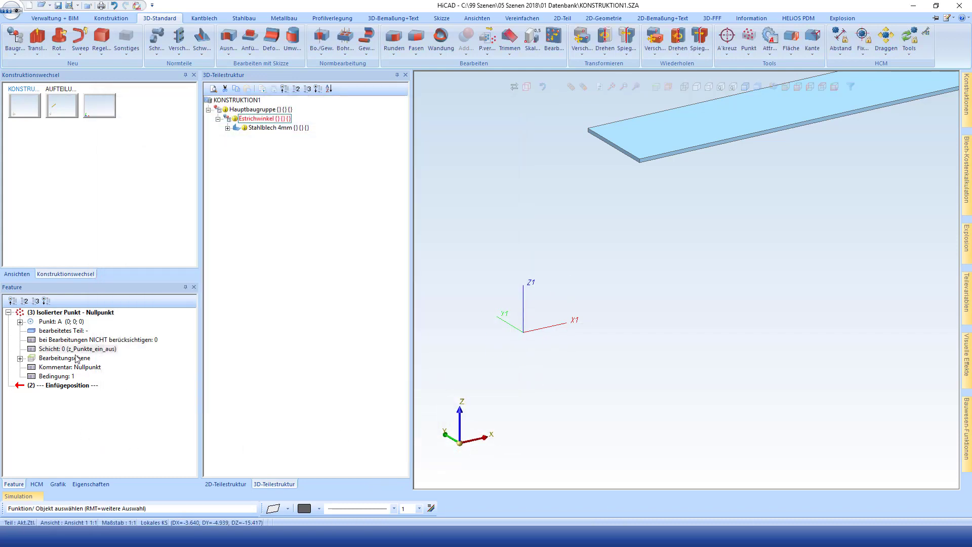
{"action": "left_click", "coordinate": [89, 349]}
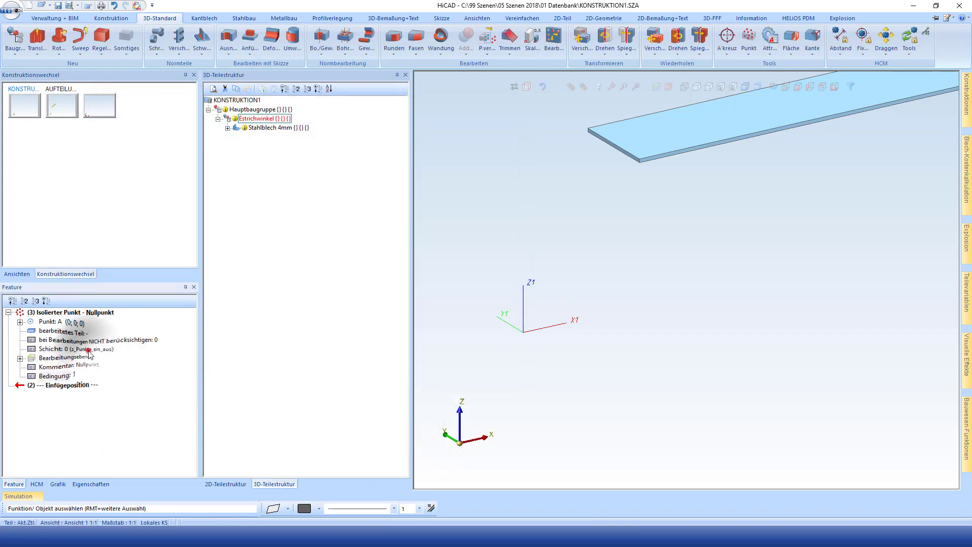
Reopen the part's variables list and re-edit the z_punkte_ein_aus value.
{"action": "right_click", "coordinate": [75, 419]}
{"action": "left_click", "coordinate": [126, 377]}
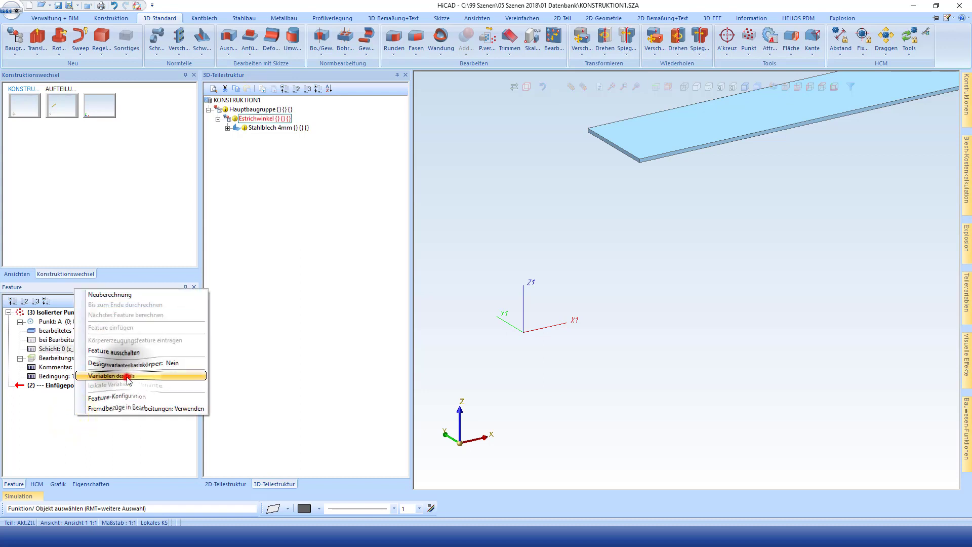
{"action": "double_click", "coordinate": [185, 137]}
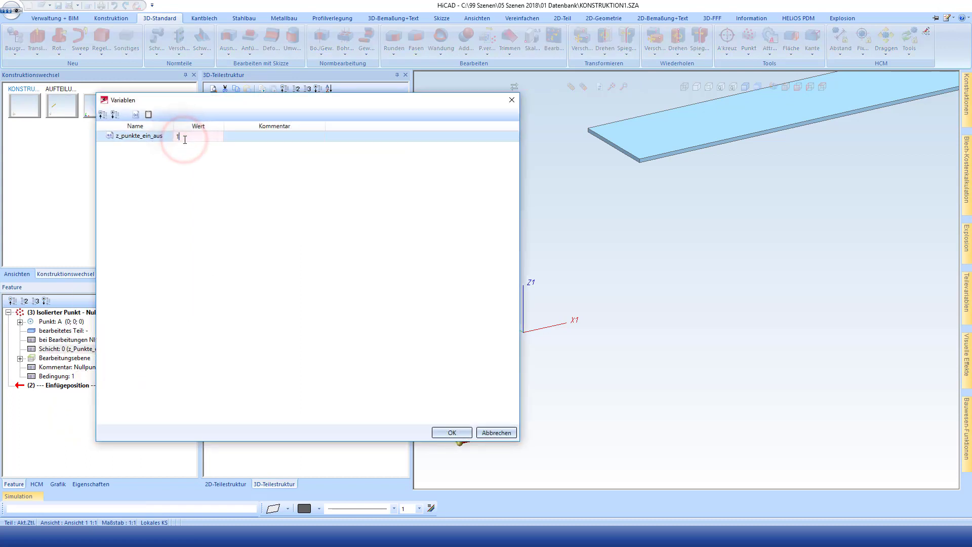
{"action": "type", "text": "1"}
{"action": "left_click", "coordinate": [165, 172]}
{"action": "left_click", "coordinate": [138, 156]}
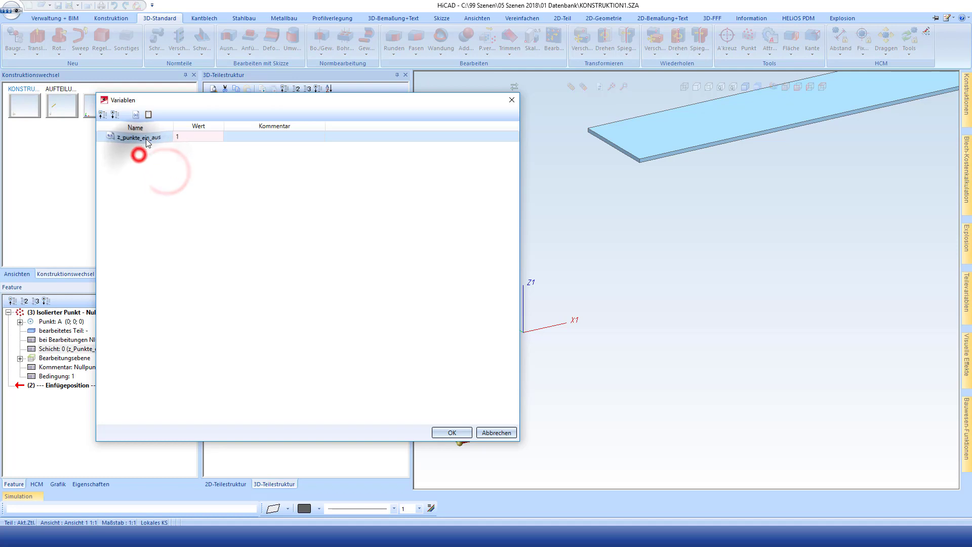
Insert a new variable lange with value 500.
{"action": "right_click", "coordinate": [137, 161]}
{"action": "left_click", "coordinate": [155, 165]}
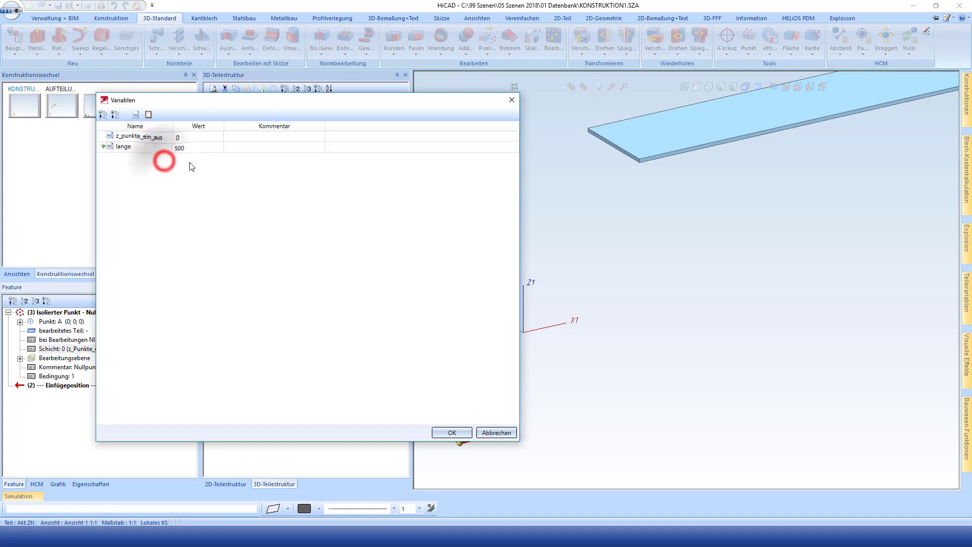
{"action": "left_click", "coordinate": [143, 149]}
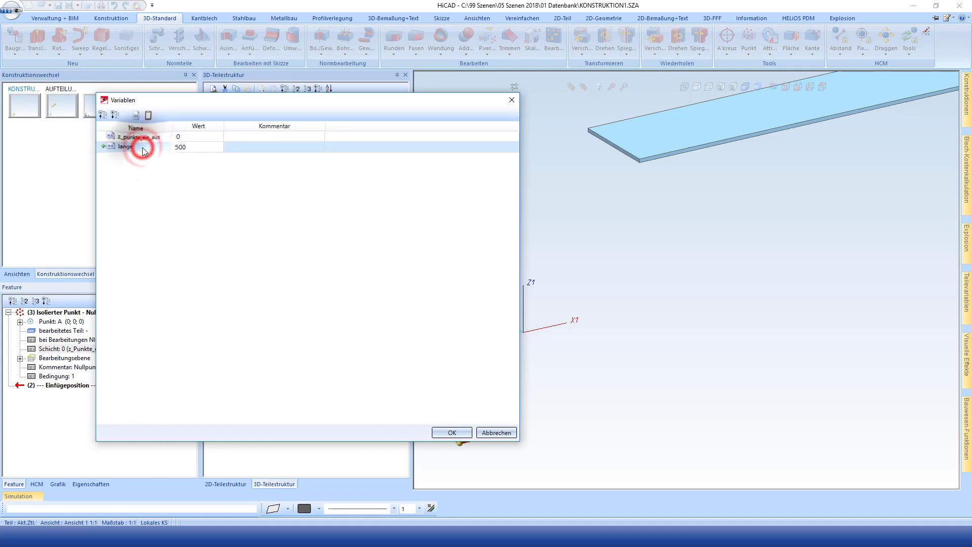
{"action": "left_click", "coordinate": [188, 147]}
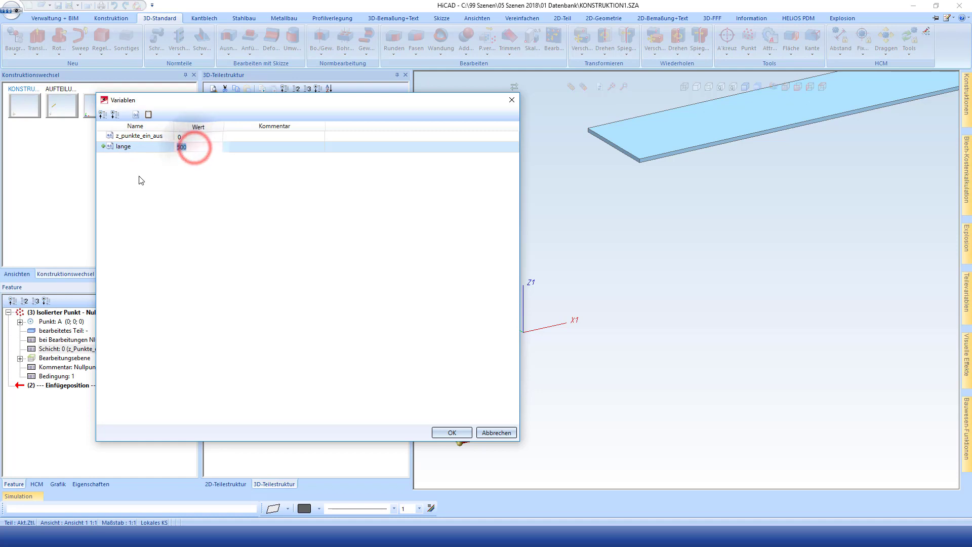
{"action": "left_click", "coordinate": [144, 159]}
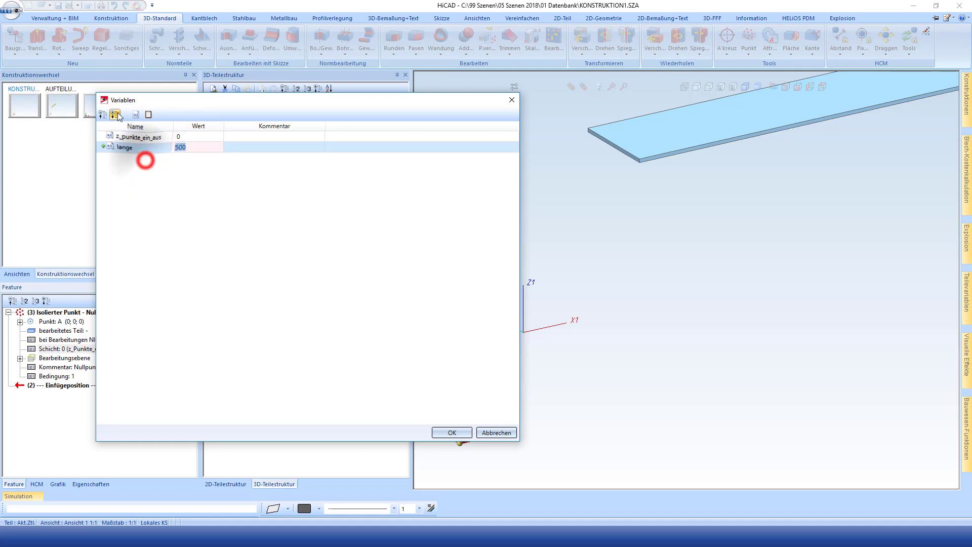
Add variable breite with value 250 and an empty comment, then close the variables list.
{"action": "right_click", "coordinate": [136, 166]}
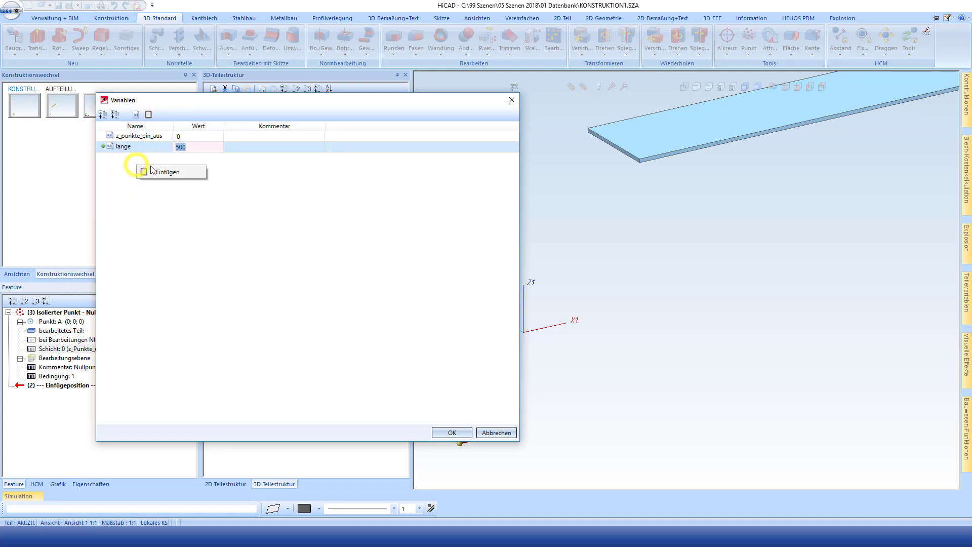
{"action": "left_click", "coordinate": [191, 156]}
{"action": "left_click", "coordinate": [135, 114]}
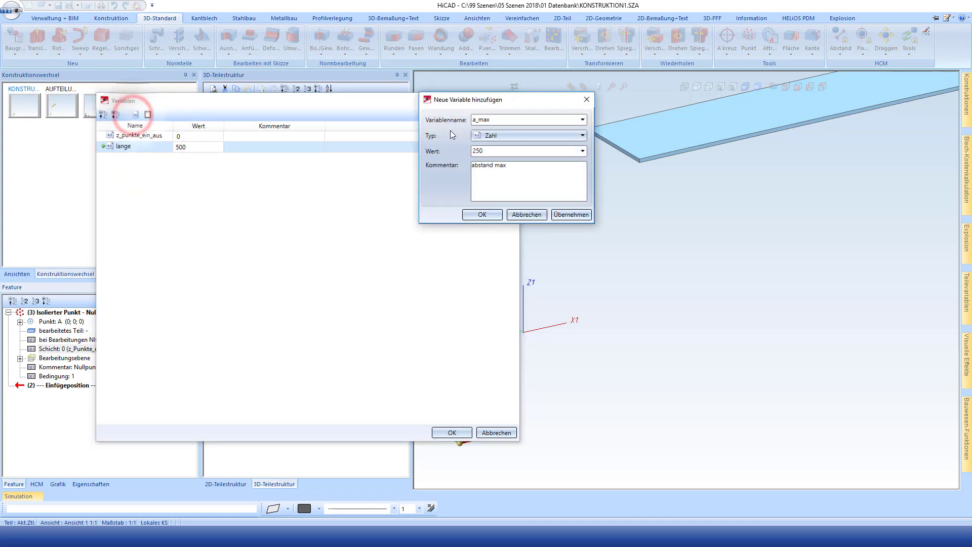
{"action": "left_click", "coordinate": [501, 116]}
{"action": "type", "text": "breite"}
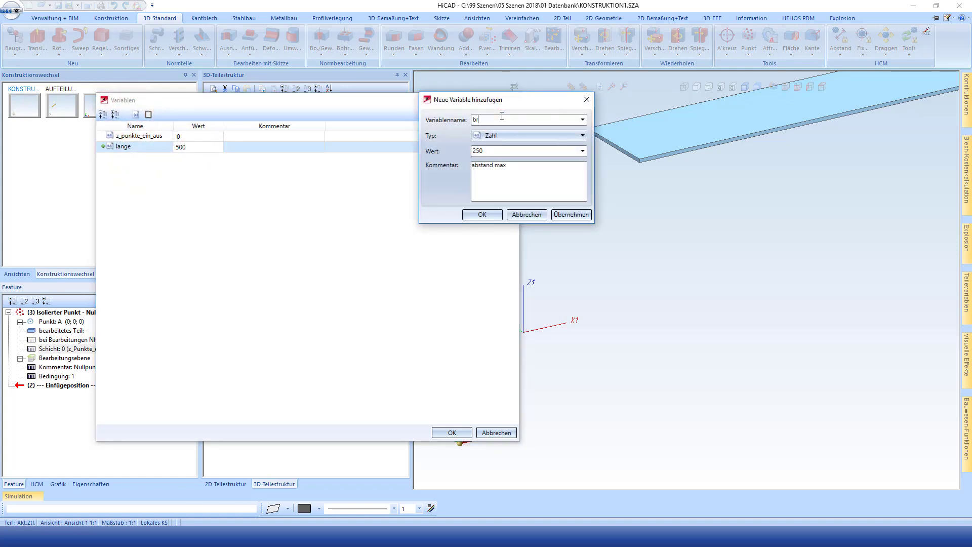
{"action": "triple_click", "coordinate": [521, 173]}
{"action": "left_click", "coordinate": [484, 212]}
{"action": "right_click", "coordinate": [151, 184]}
{"action": "left_click", "coordinate": [293, 191]}
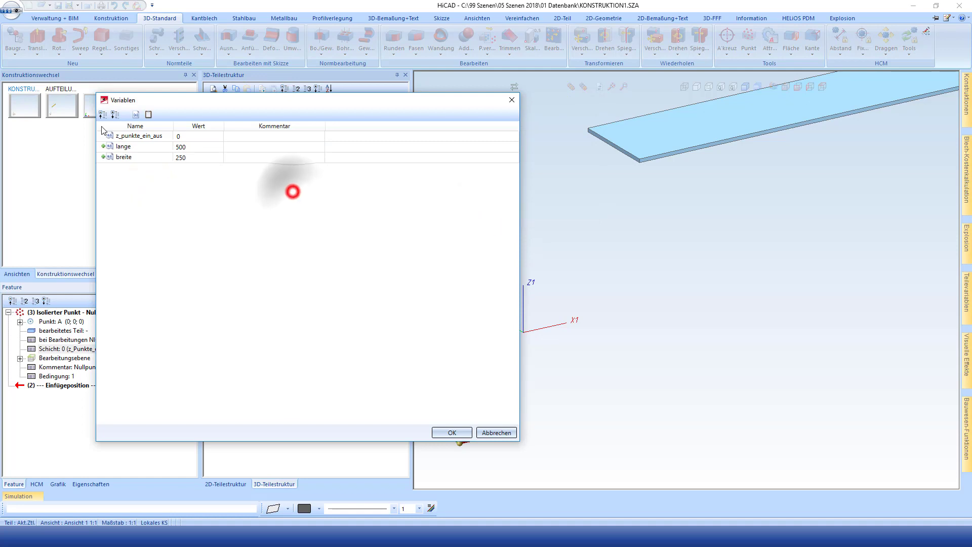
{"action": "left_click", "coordinate": [458, 434]}
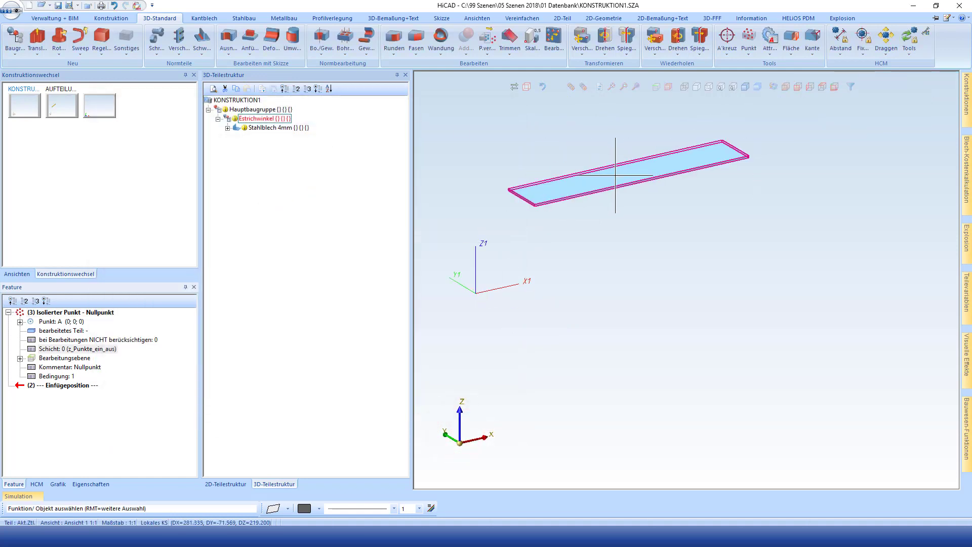
Keep the Grundblech width at 500 and set its 100 depth to the variable breite.
{"action": "left_click", "coordinate": [615, 175]}
{"action": "double_click", "coordinate": [53, 313]}
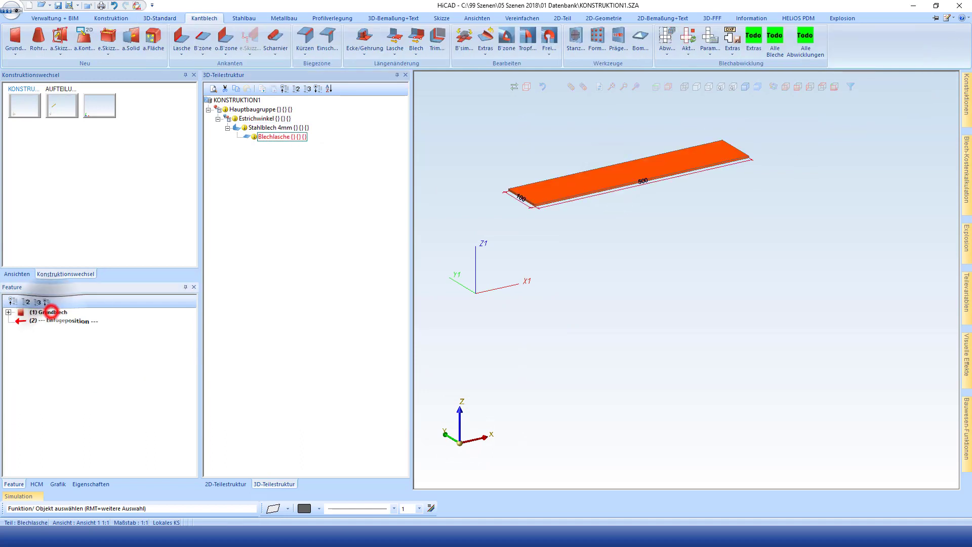
{"action": "left_click", "coordinate": [645, 187]}
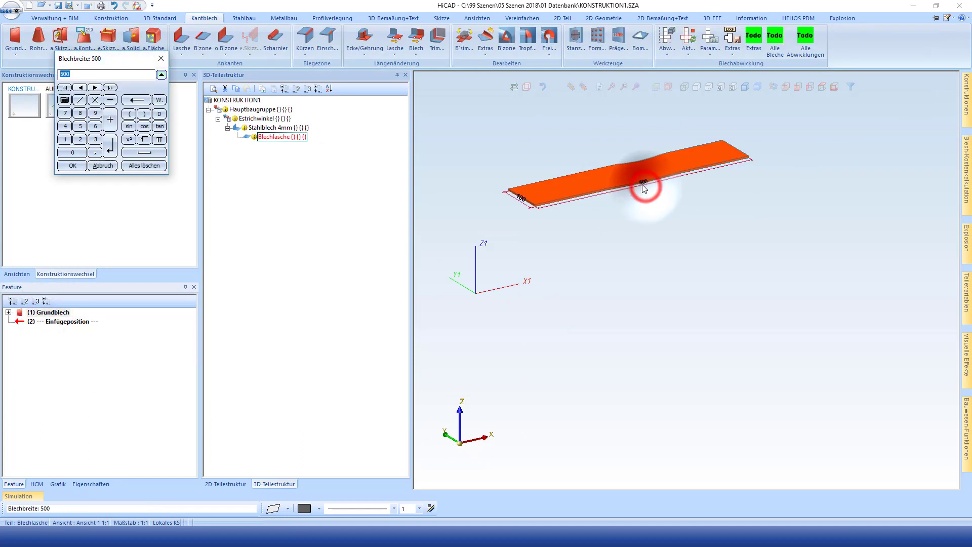
{"action": "key", "text": "Return"}
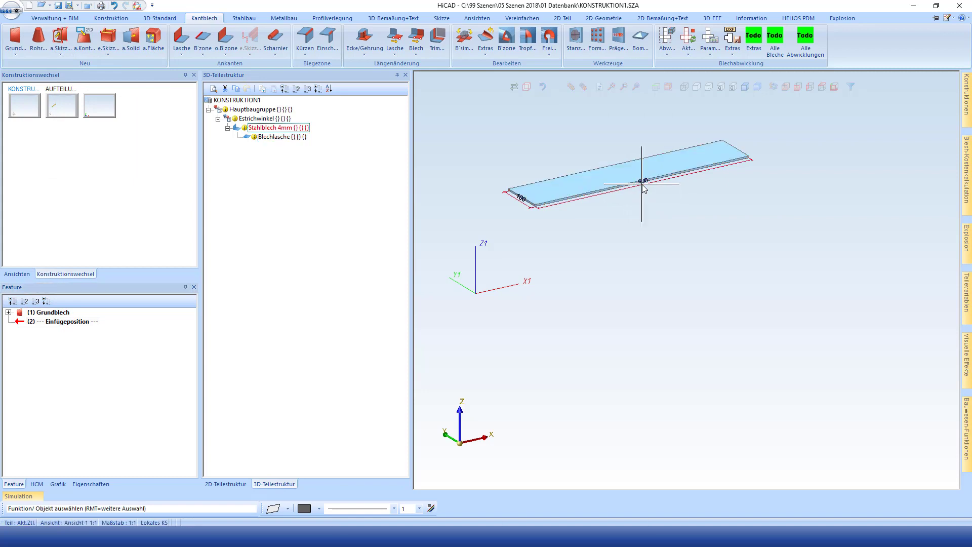
{"action": "left_click", "coordinate": [522, 205]}
{"action": "type", "text": "breite"}
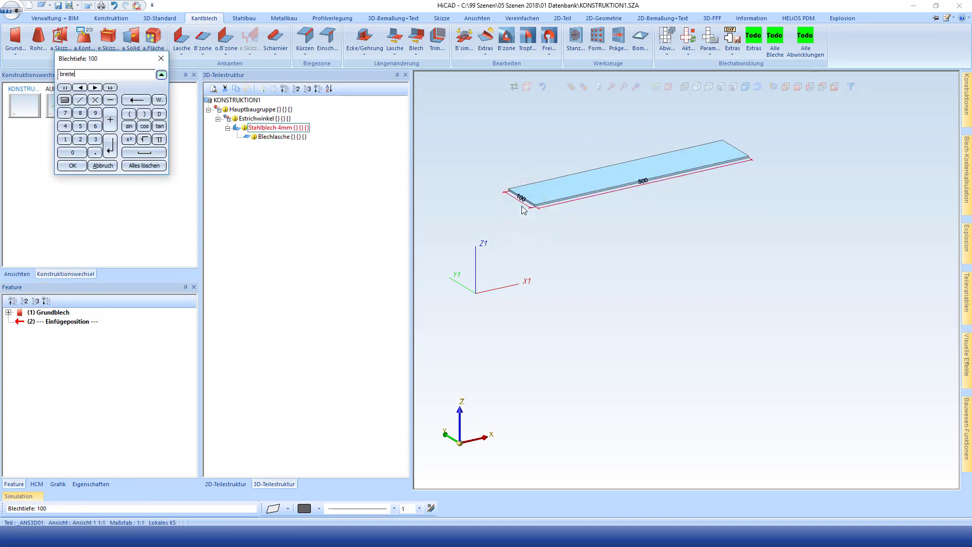
{"action": "key", "text": "Return"}
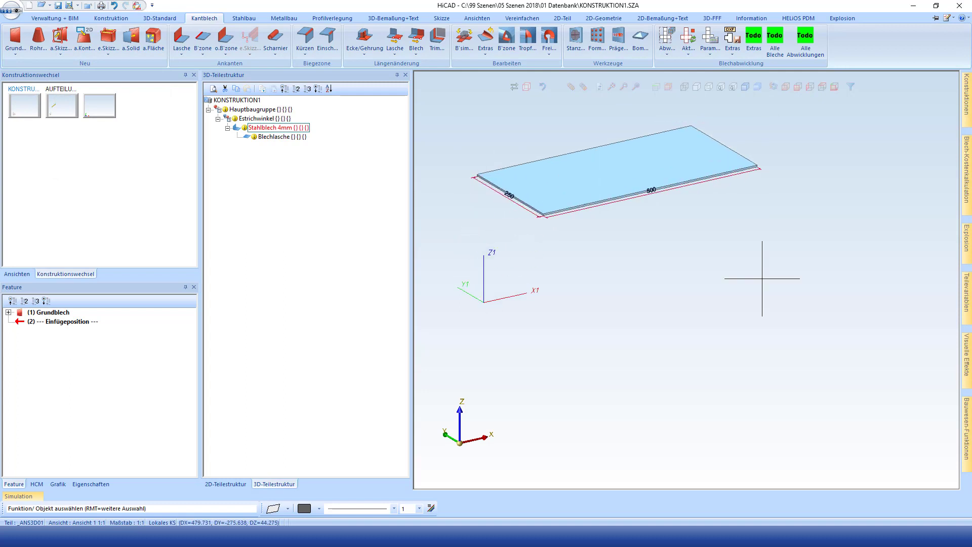
Change z_punkte_ein_aus to 1 in Estrichwinkel's part variables and regenerate.
{"action": "left_click", "coordinate": [273, 118]}
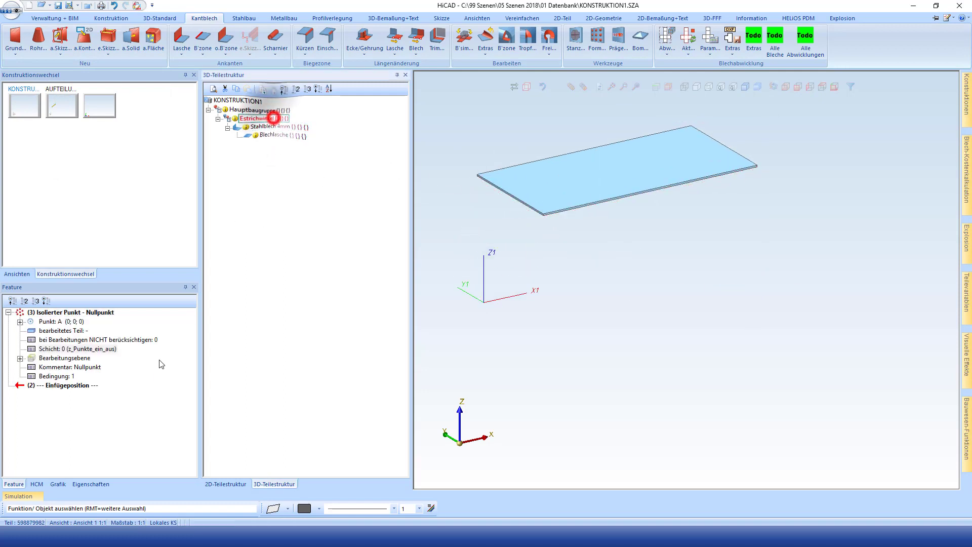
{"action": "right_click", "coordinate": [104, 424]}
{"action": "left_click", "coordinate": [147, 387]}
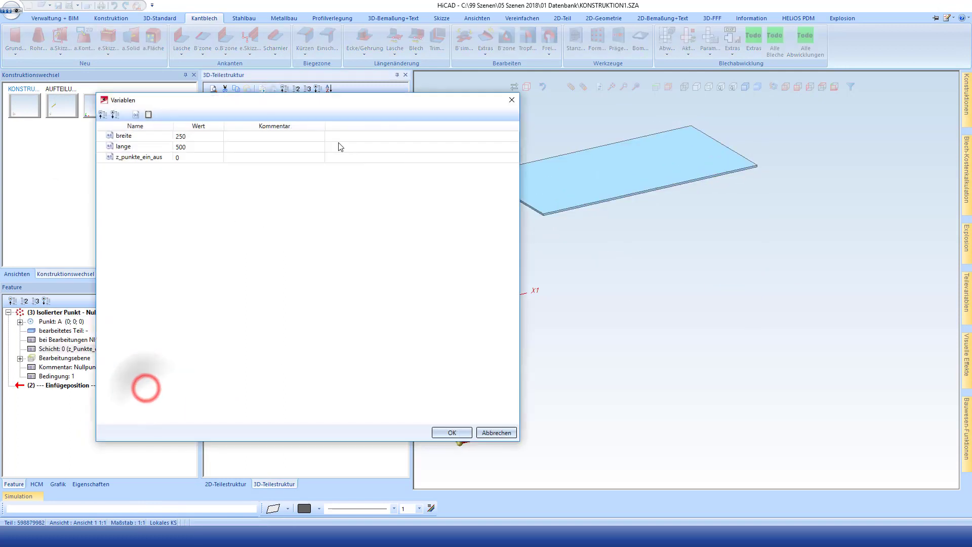
{"action": "double_click", "coordinate": [195, 158]}
{"action": "type", "text": "1"}
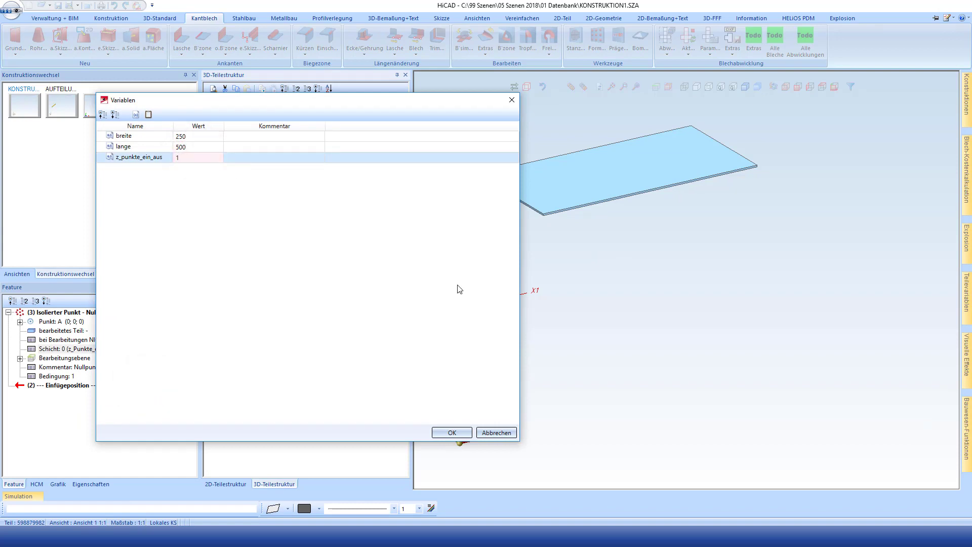
{"action": "left_click", "coordinate": [453, 433]}
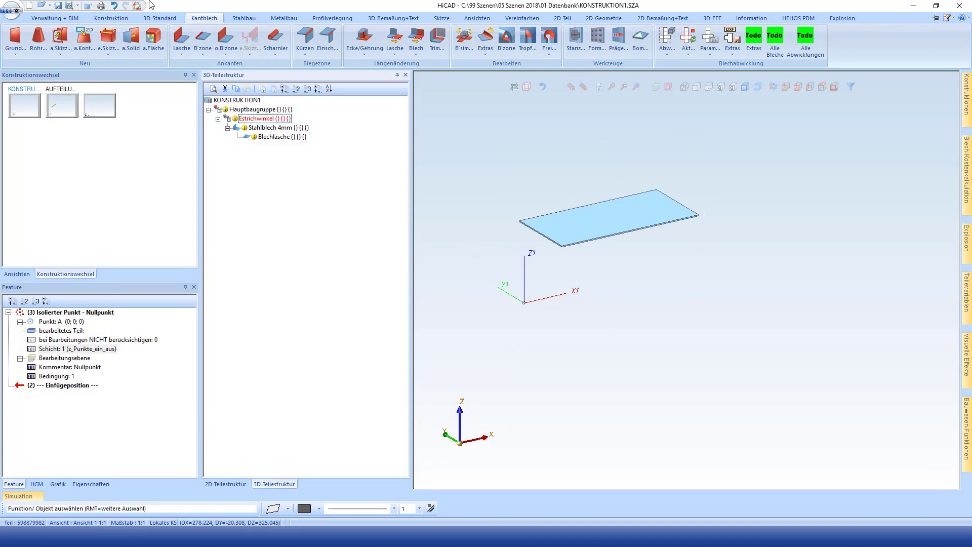
{"action": "left_click", "coordinate": [112, 21]}
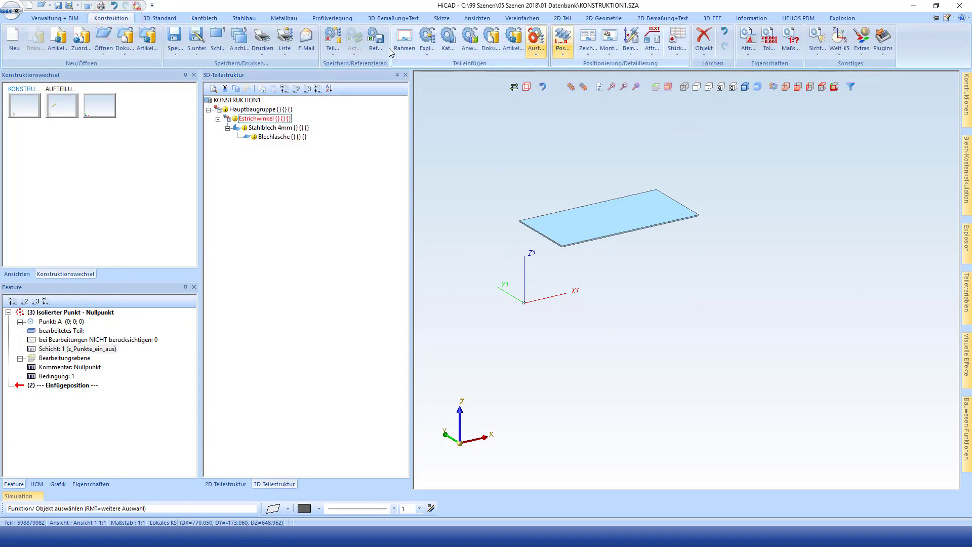
Create isolated point 4 at 500 along X relative to the origin.
{"action": "left_click", "coordinate": [171, 19]}
{"action": "left_click", "coordinate": [749, 36]}
{"action": "scroll", "coordinate": [550, 267], "scroll_direction": "up", "scroll_amount": 2}
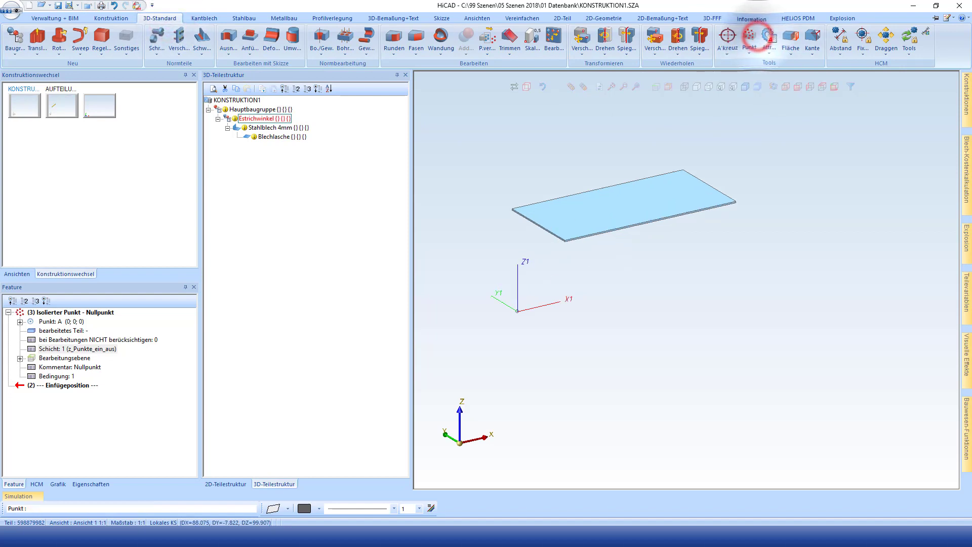
{"action": "middle_click", "coordinate": [549, 267]}
{"action": "key", "text": "r"}
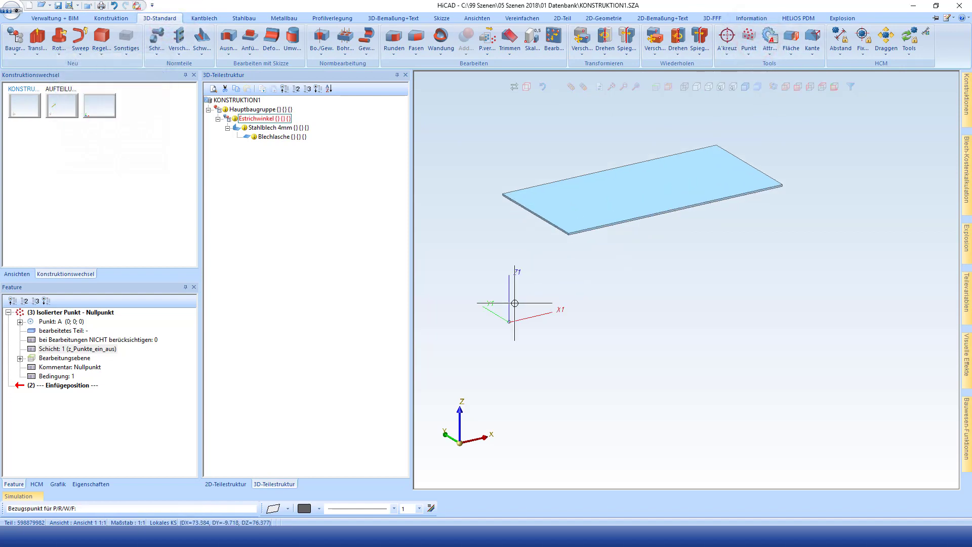
{"action": "left_click", "coordinate": [509, 322]}
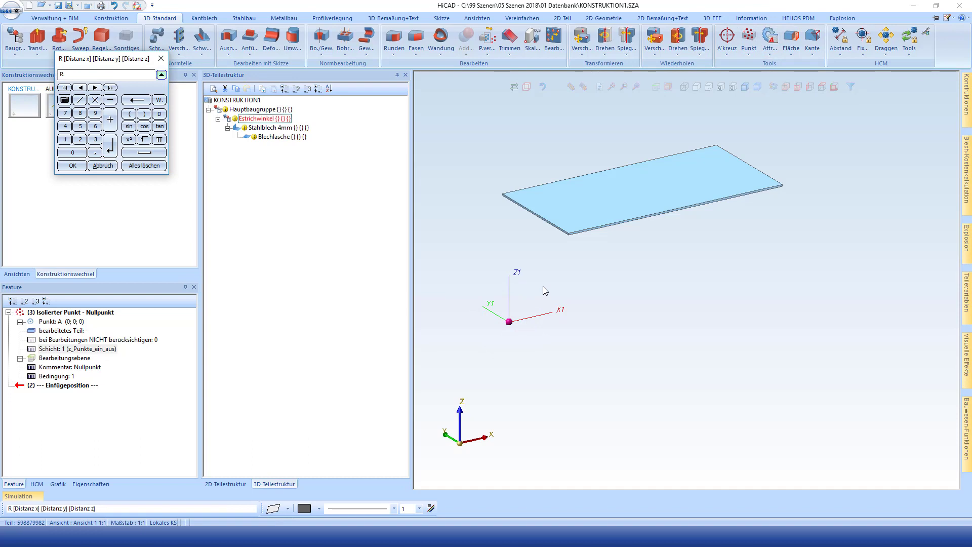
{"action": "key", "text": "Return"}
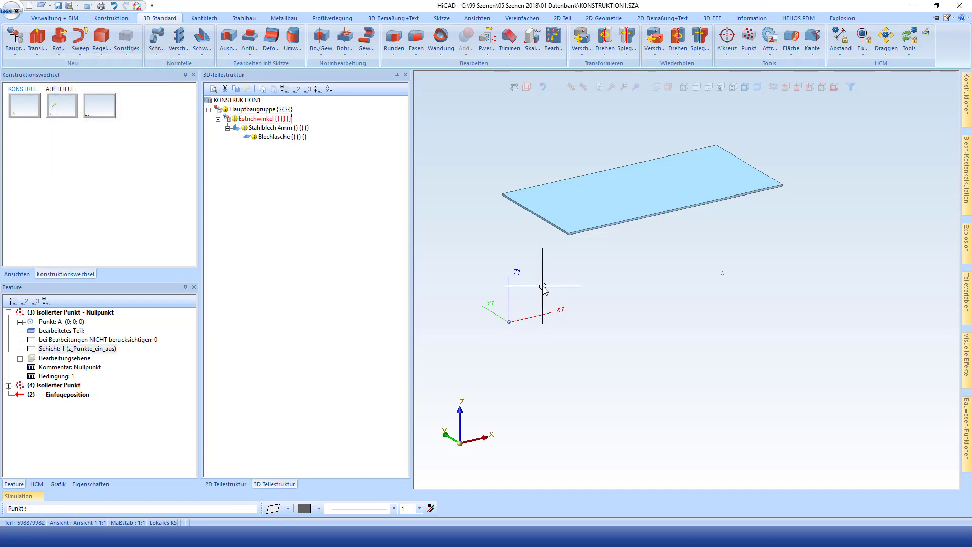
Create isolated point 5 at 500 along Y (0 500) relative to the origin.
{"action": "middle_click", "coordinate": [543, 287]}
{"action": "key", "text": "r"}
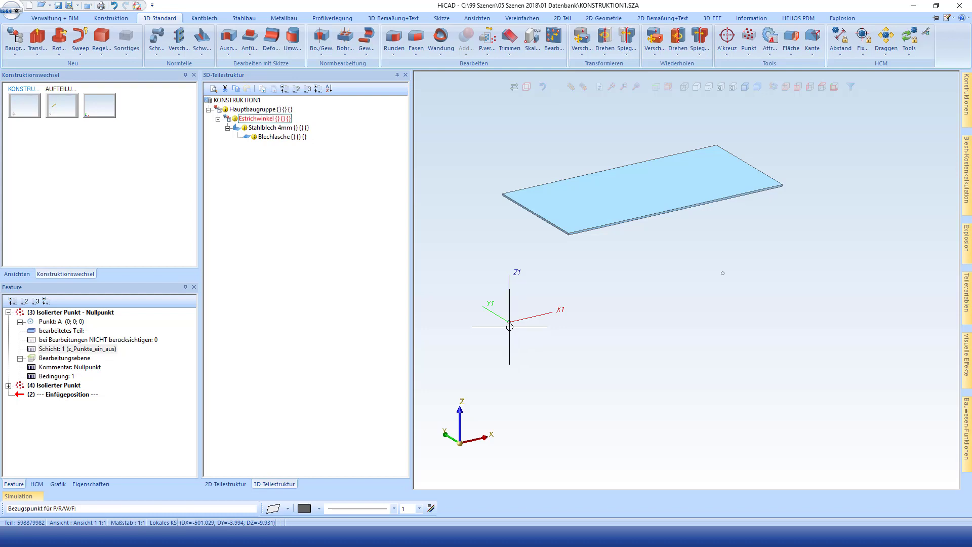
{"action": "left_click", "coordinate": [509, 322]}
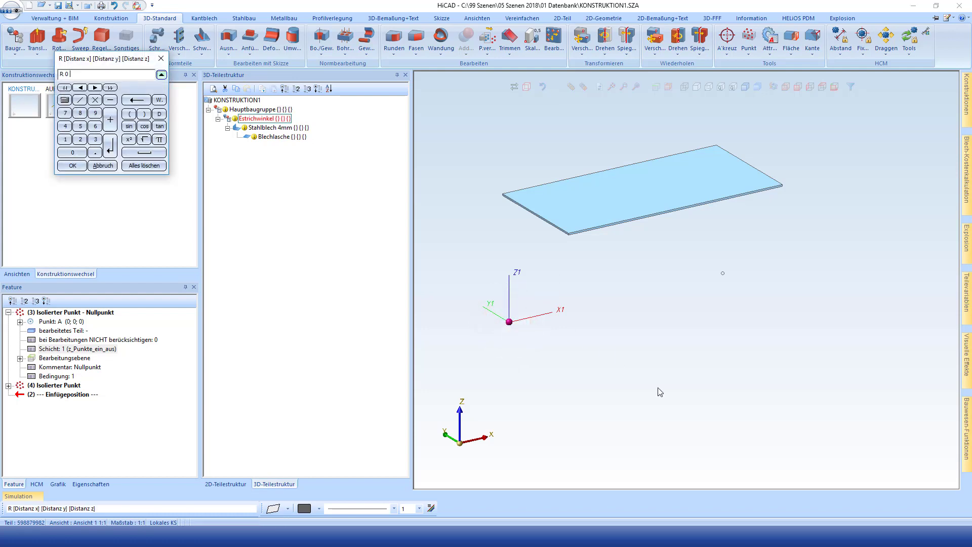
{"action": "key", "text": "Return"}
{"action": "scroll", "coordinate": [659, 388], "scroll_direction": "down", "scroll_amount": 2}
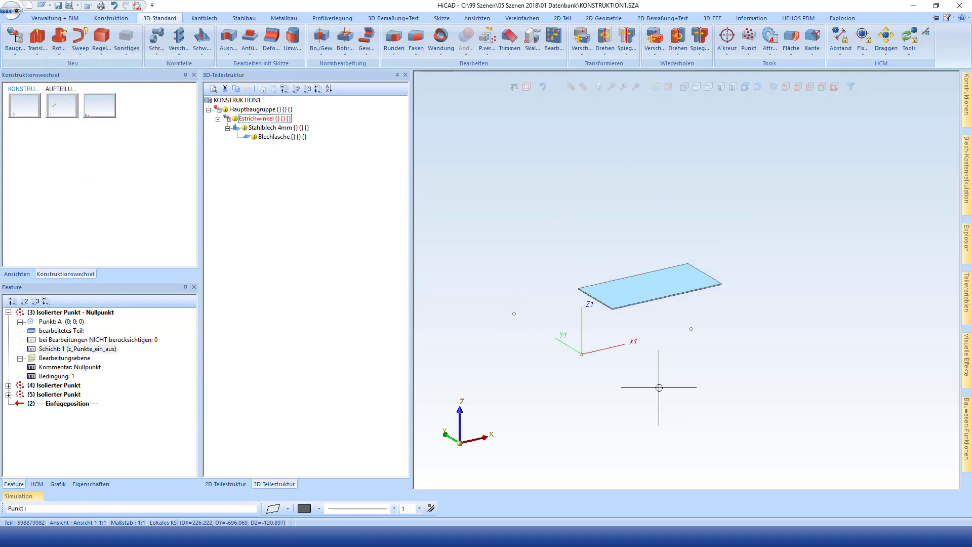
{"action": "scroll", "coordinate": [499, 330], "scroll_direction": "up", "scroll_amount": 3}
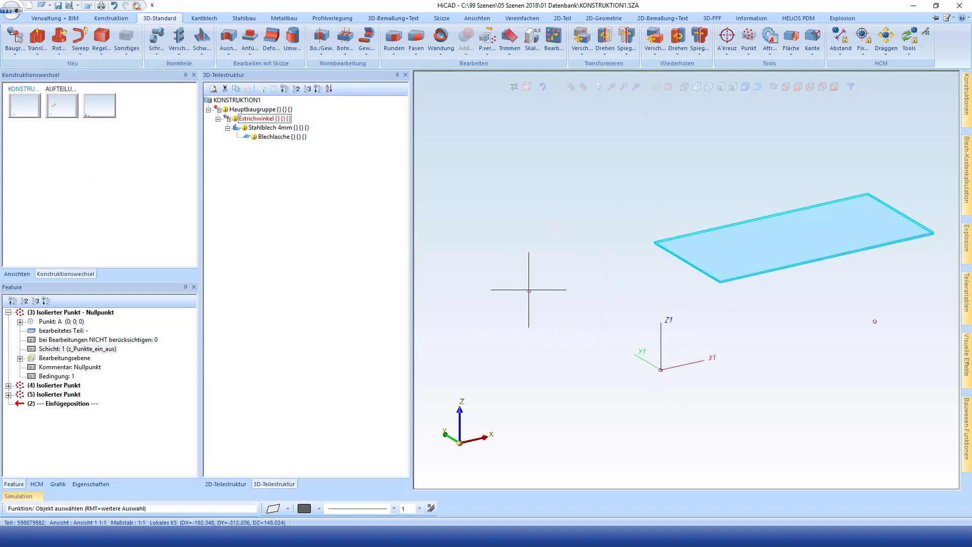
Drive point 4's x coordinate by the variable lange (500) through its formula.
{"action": "left_click", "coordinate": [54, 386]}
{"action": "left_click", "coordinate": [8, 386]}
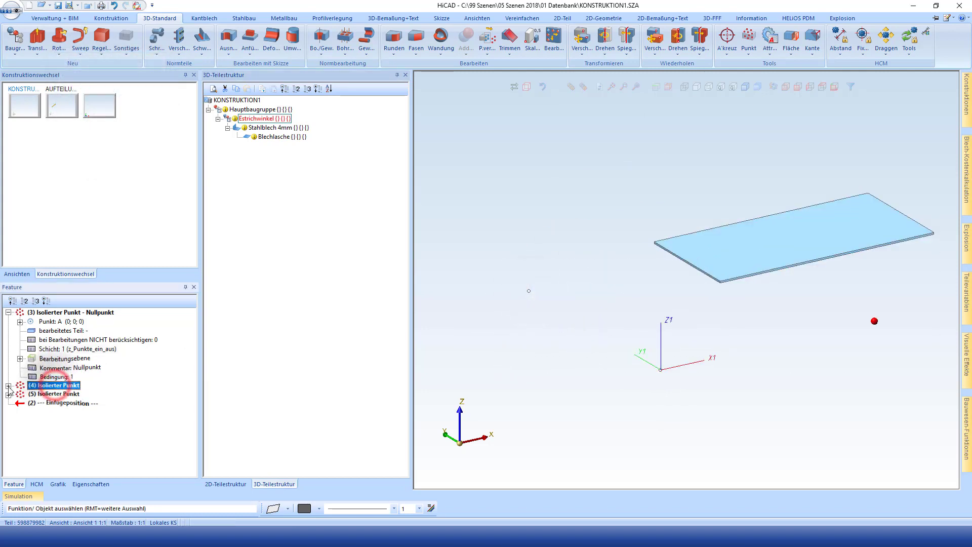
{"action": "left_click", "coordinate": [21, 394]}
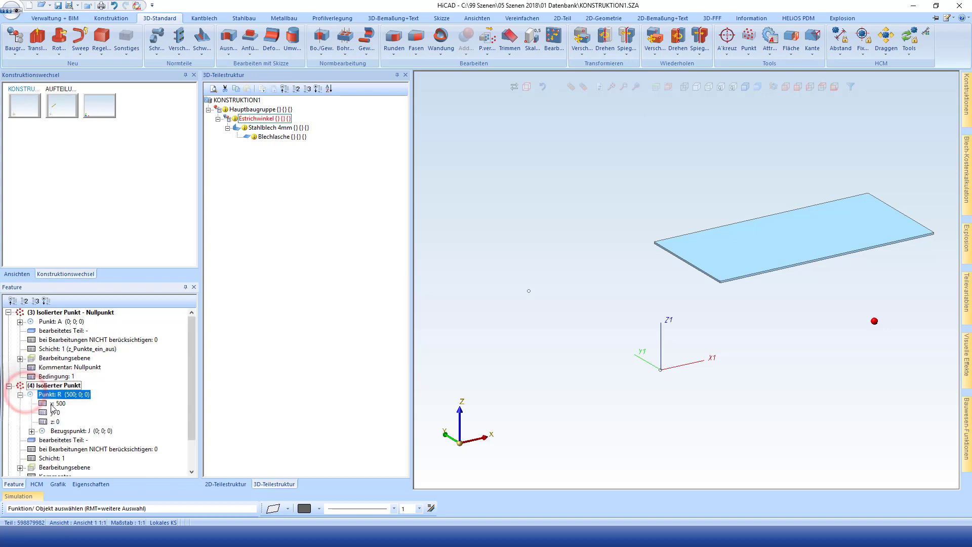
{"action": "right_click", "coordinate": [52, 403]}
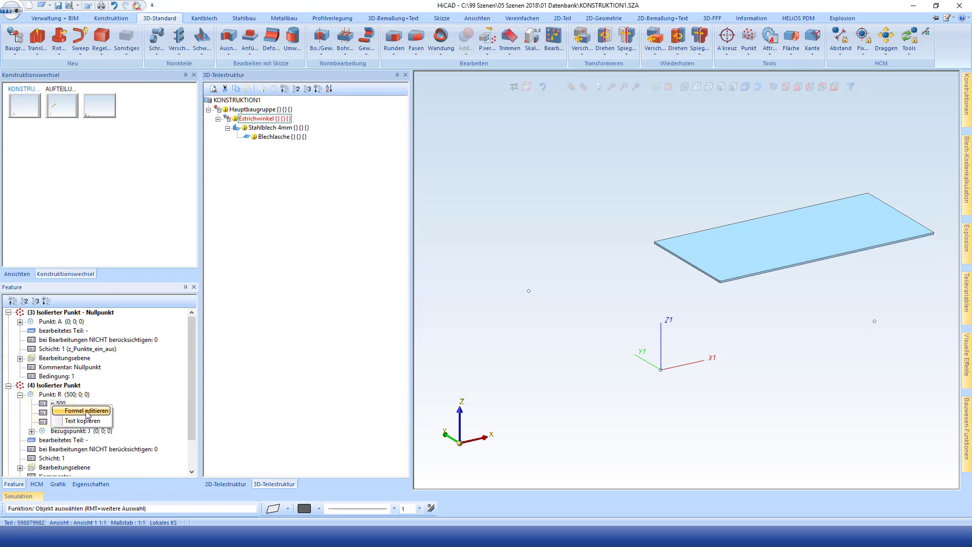
{"action": "left_click", "coordinate": [87, 411]}
{"action": "left_click", "coordinate": [452, 316]}
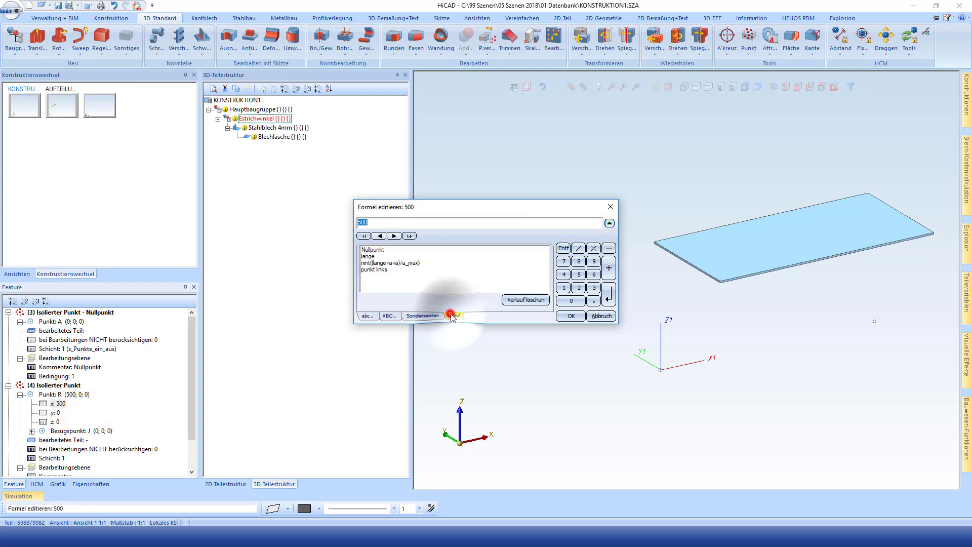
{"action": "left_click", "coordinate": [368, 257]}
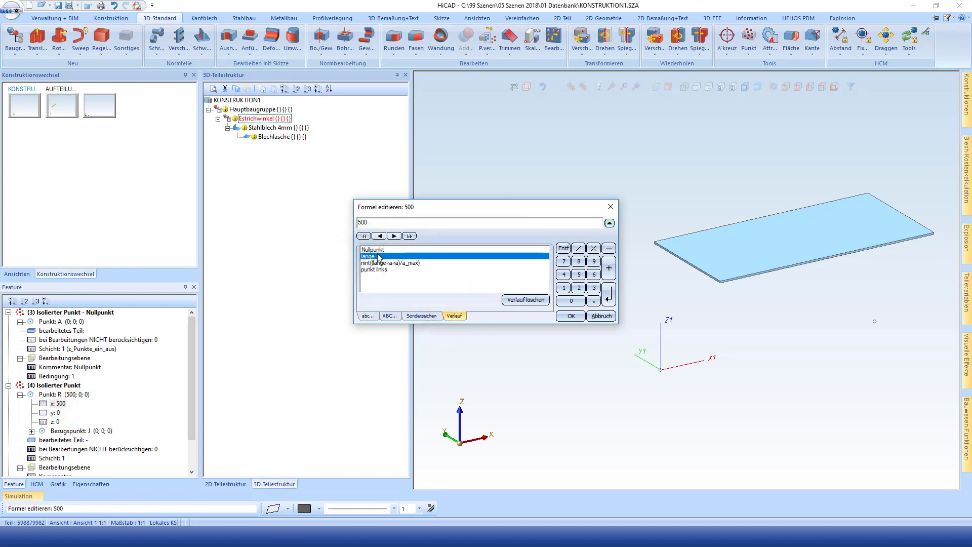
{"action": "double_click", "coordinate": [384, 222]}
{"action": "type", "text": "lka"}
{"action": "left_click", "coordinate": [559, 316]}
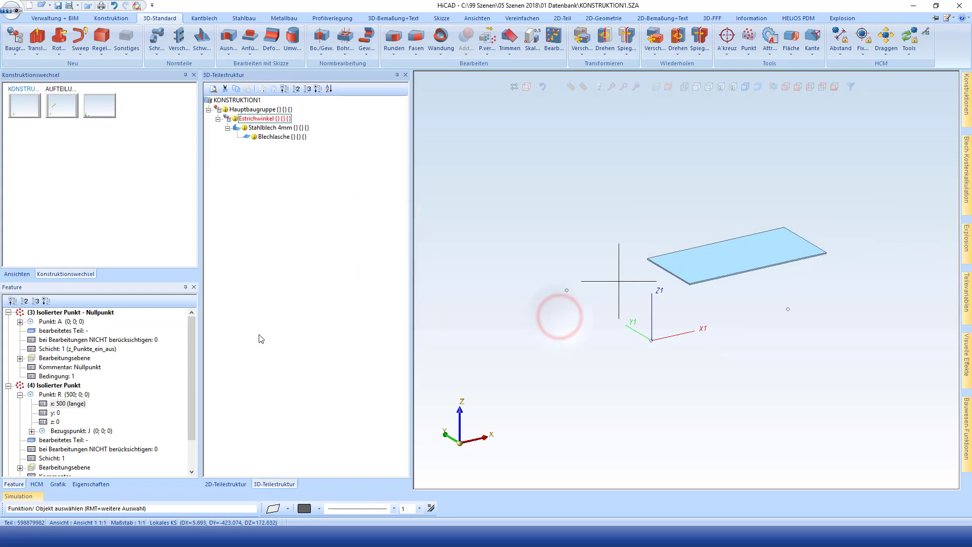
Set point 5's y coordinate to follow the variable breite (250).
{"action": "scroll", "coordinate": [31, 442], "scroll_direction": "down", "scroll_amount": 1}
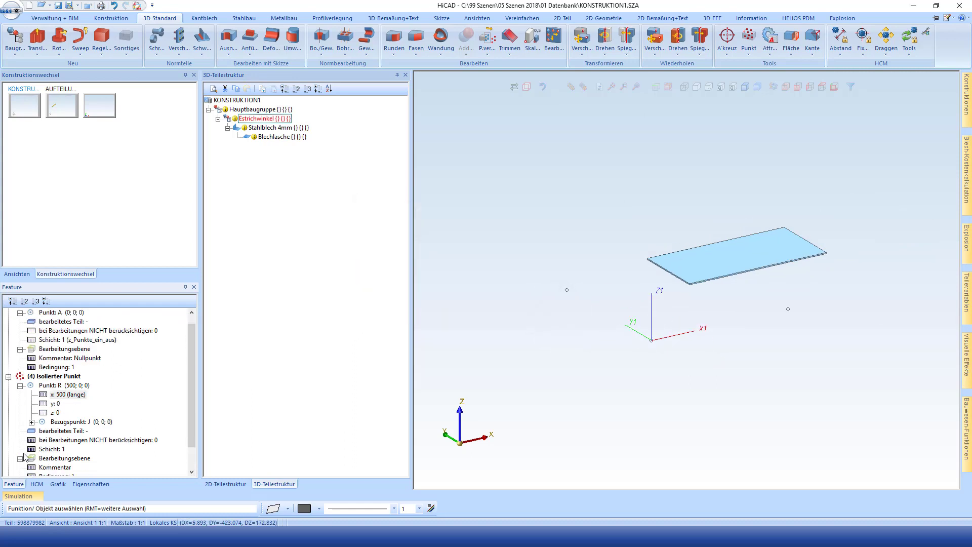
{"action": "scroll", "coordinate": [30, 454], "scroll_direction": "down", "scroll_amount": 1}
{"action": "left_click", "coordinate": [6, 460]}
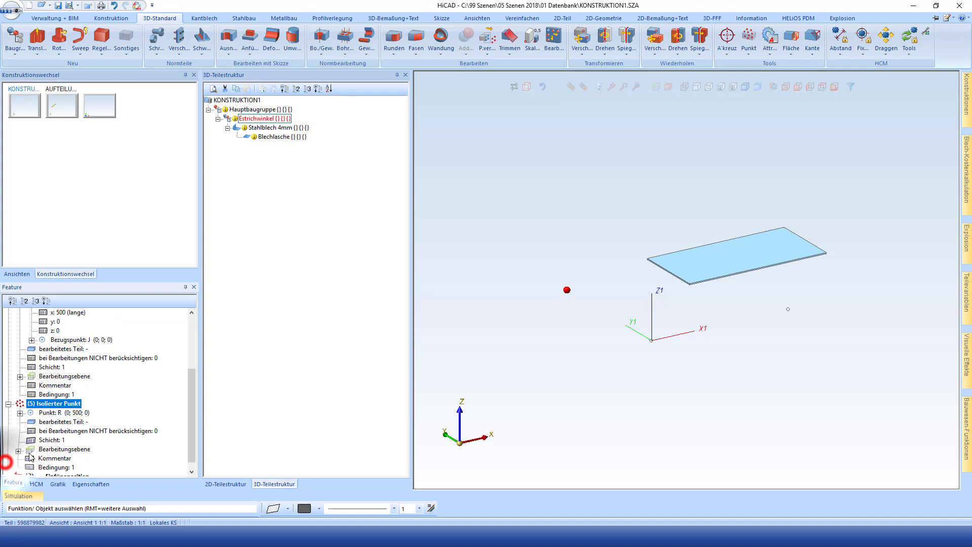
{"action": "left_click", "coordinate": [19, 412]}
{"action": "double_click", "coordinate": [58, 431]}
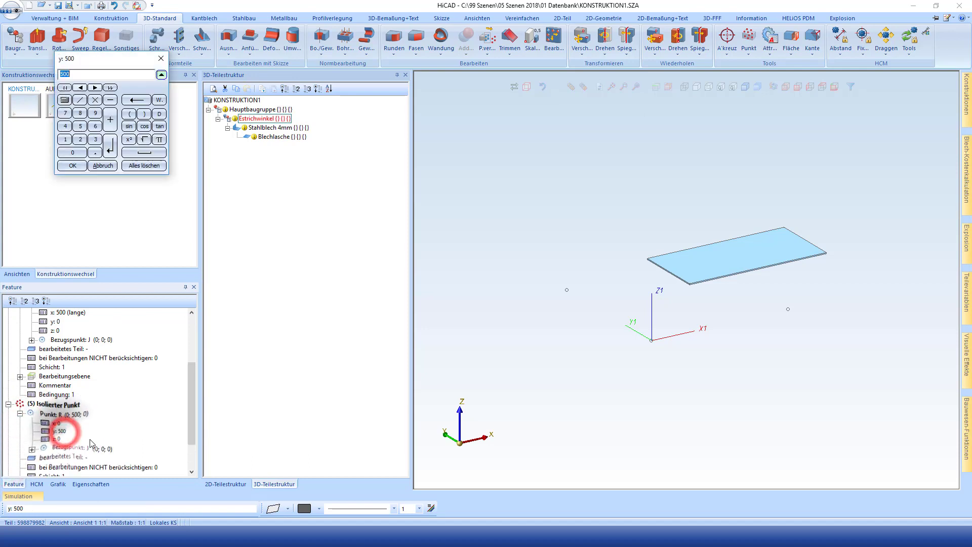
{"action": "type", "text": "breite"}
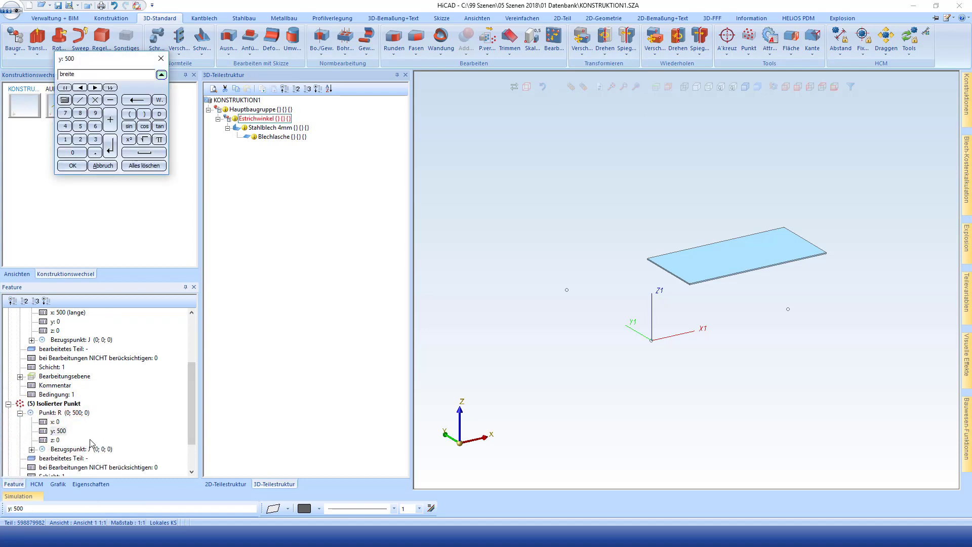
{"action": "key", "text": "Return"}
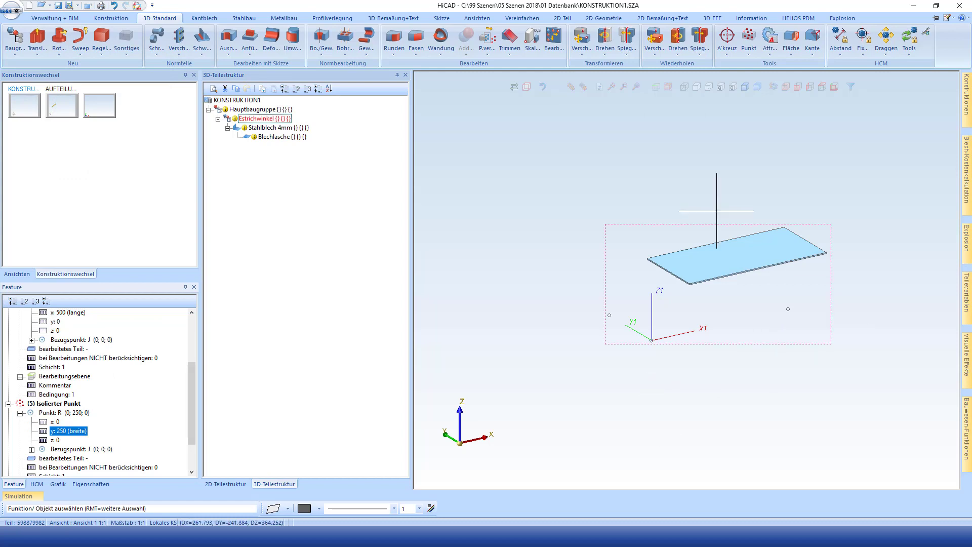
Make the Stahlblech 4mm plate the active part and bring up its base feature actions.
{"action": "left_click", "coordinate": [290, 127]}
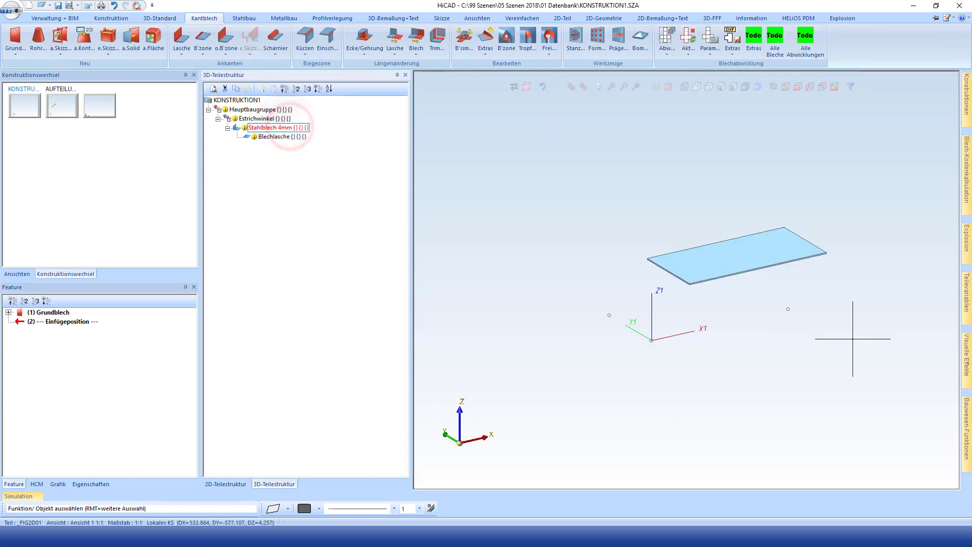
{"action": "scroll", "coordinate": [680, 334], "scroll_direction": "up", "scroll_amount": 1}
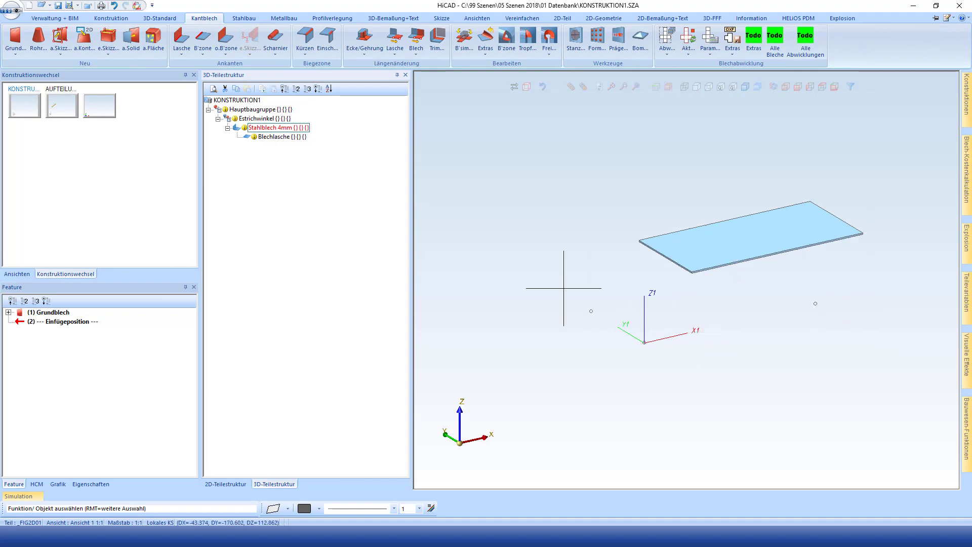
{"action": "right_click", "coordinate": [50, 314]}
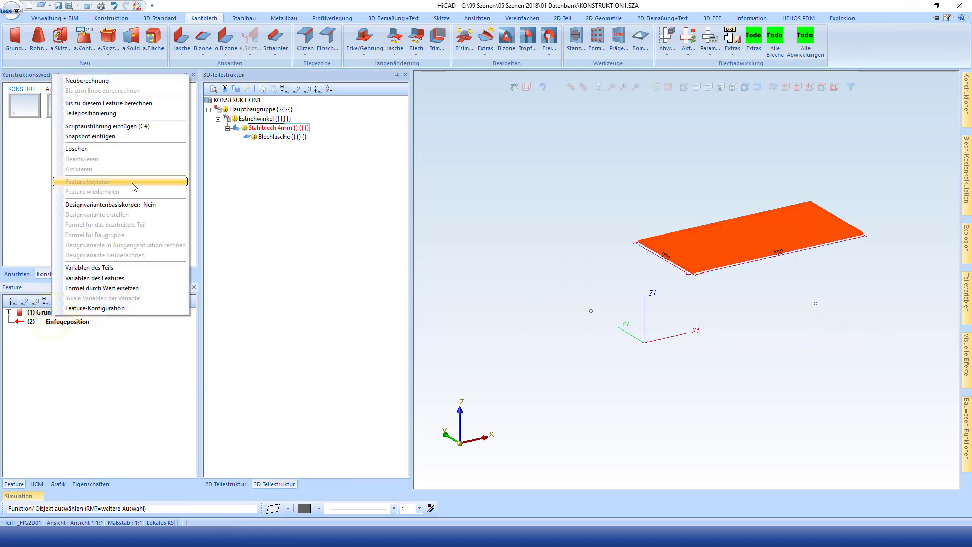
Reposition the 4mm plate with one corner on the origin, far corner on X, width toward Y.
{"action": "left_click", "coordinate": [89, 114]}
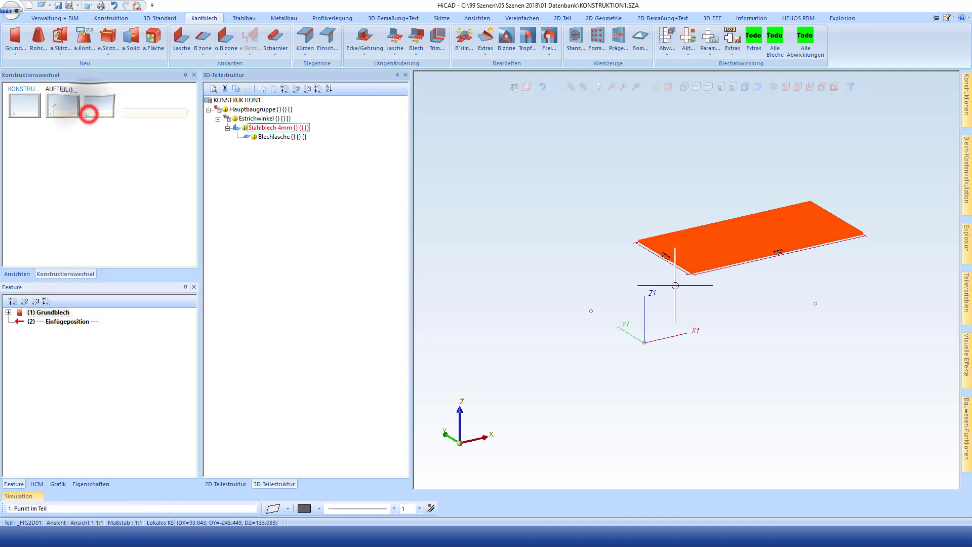
{"action": "left_click", "coordinate": [727, 240]}
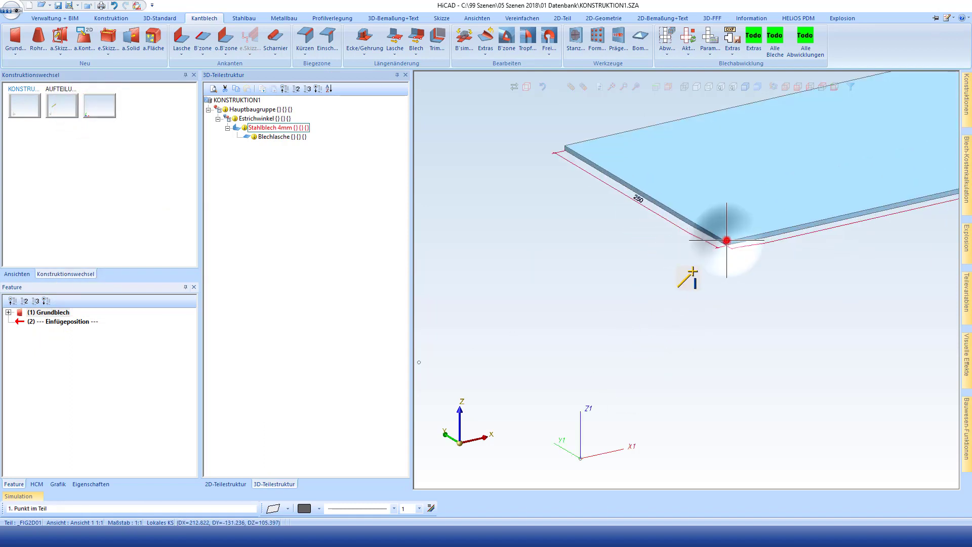
{"action": "left_click", "coordinate": [637, 346]}
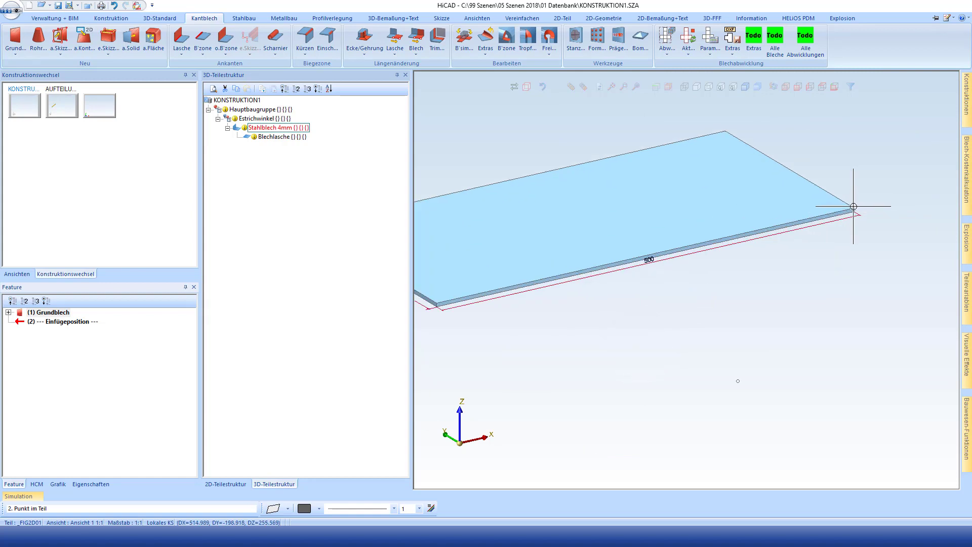
{"action": "left_click", "coordinate": [853, 206]}
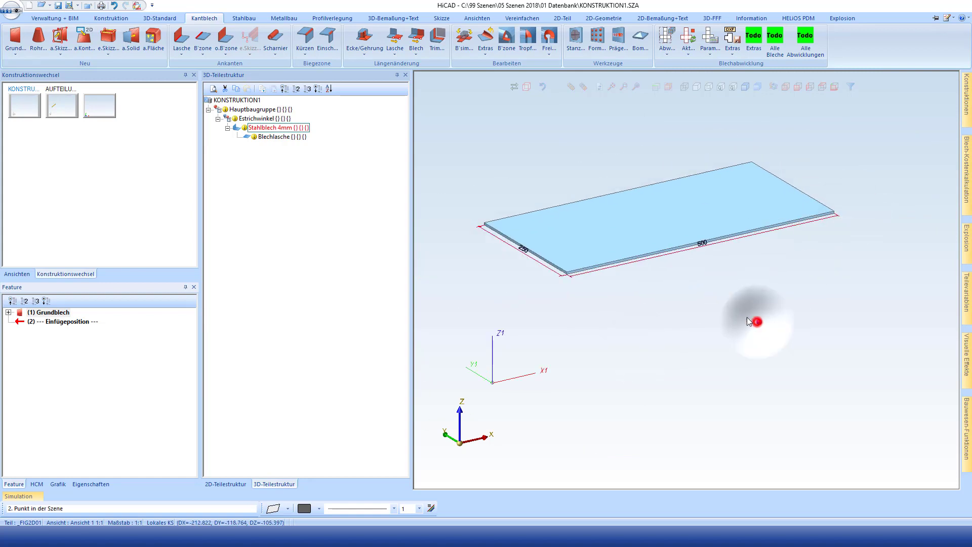
{"action": "left_click", "coordinate": [487, 223]}
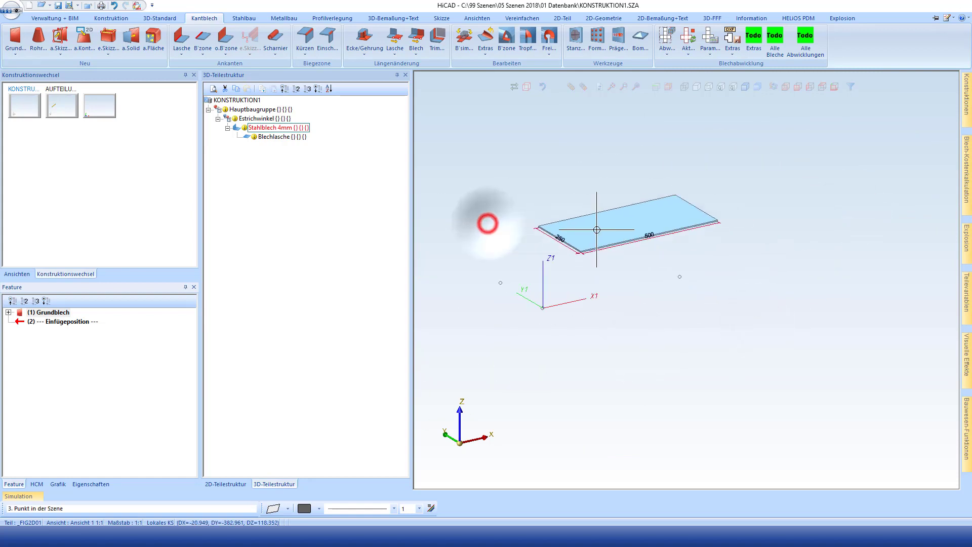
{"action": "left_click", "coordinate": [520, 272]}
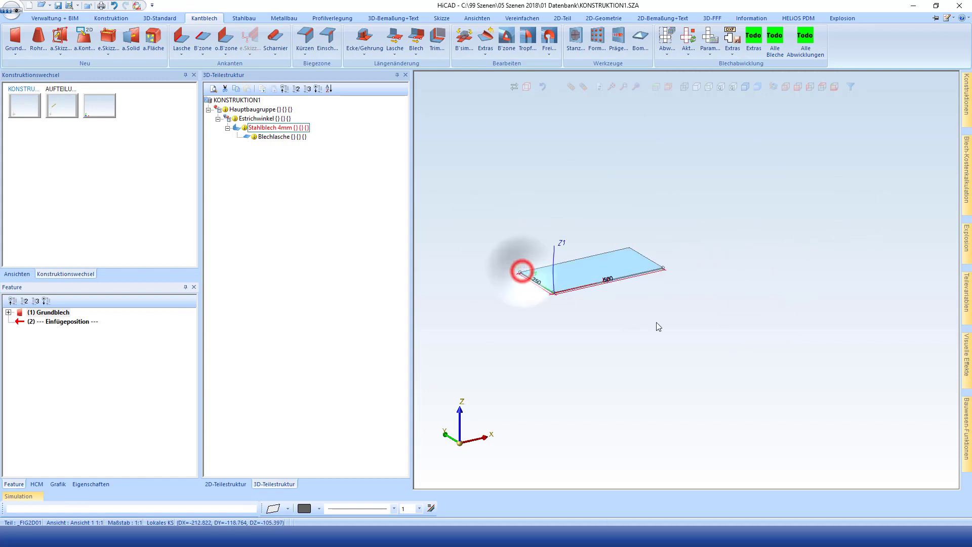
{"action": "scroll", "coordinate": [583, 270], "scroll_direction": "up", "scroll_amount": 4}
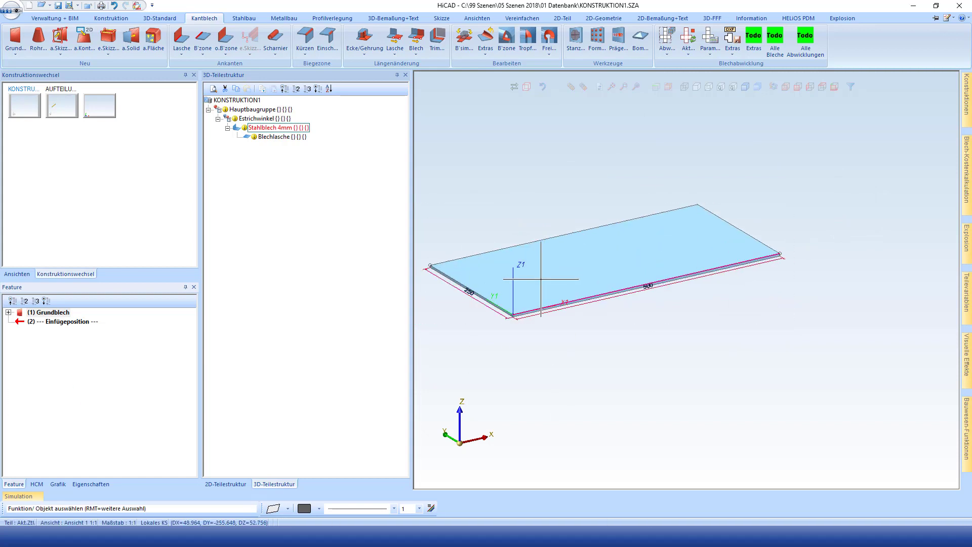
Rotate the Estrichwinkel plate 15° about its Y1 axis and recalculate its features.
{"action": "left_click", "coordinate": [249, 118]}
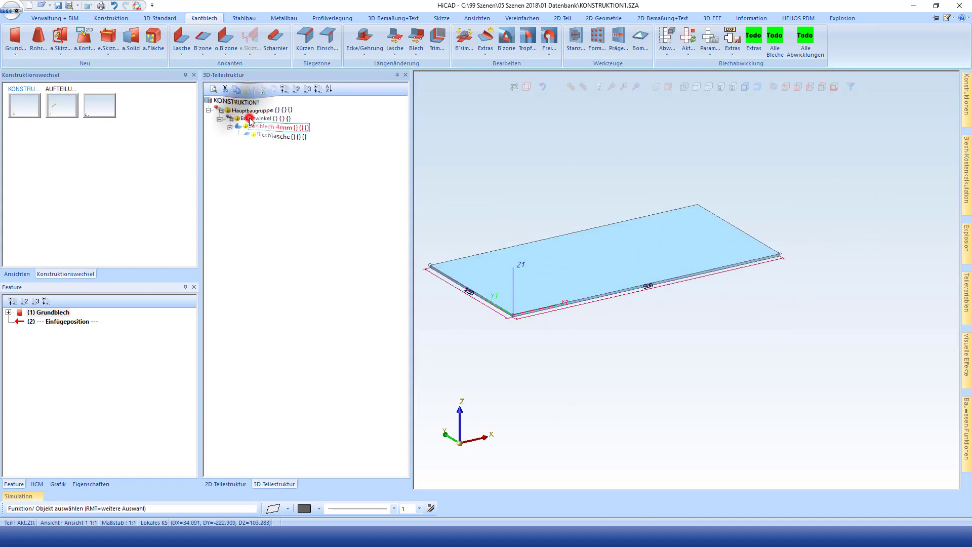
{"action": "left_click", "coordinate": [13, 301]}
{"action": "right_click", "coordinate": [53, 416]}
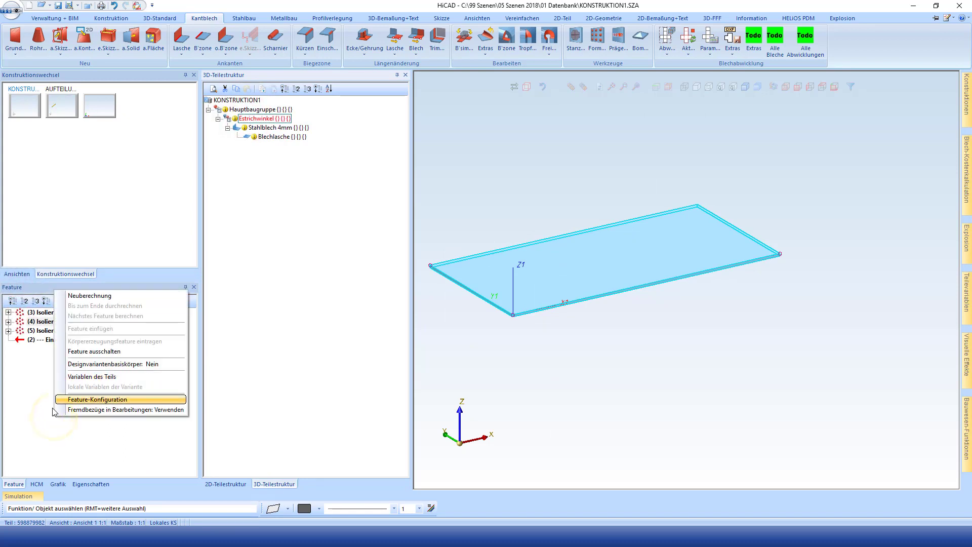
{"action": "left_click", "coordinate": [20, 412]}
{"action": "right_click", "coordinate": [263, 120]}
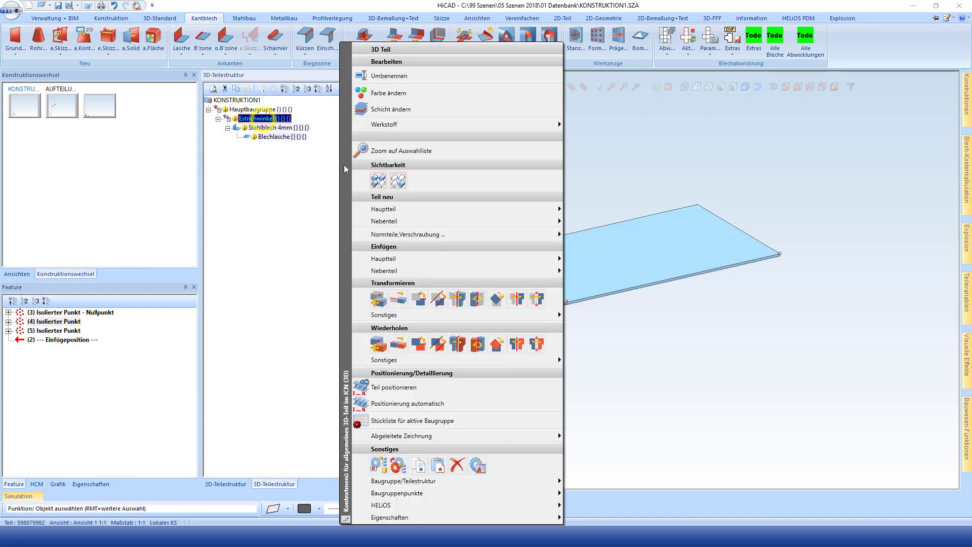
{"action": "left_click", "coordinate": [462, 302]}
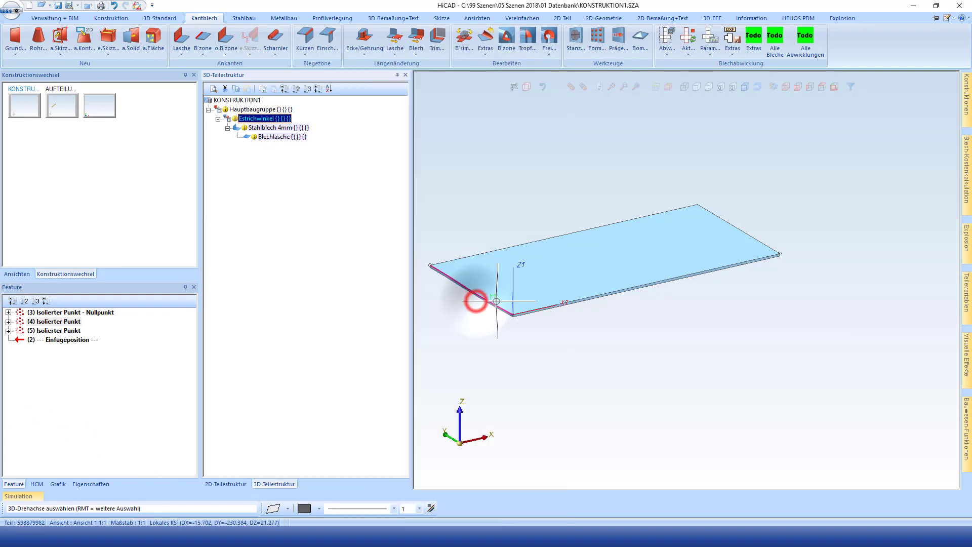
{"action": "left_click", "coordinate": [498, 305]}
{"action": "type", "text": "15"}
{"action": "key", "text": "Return"}
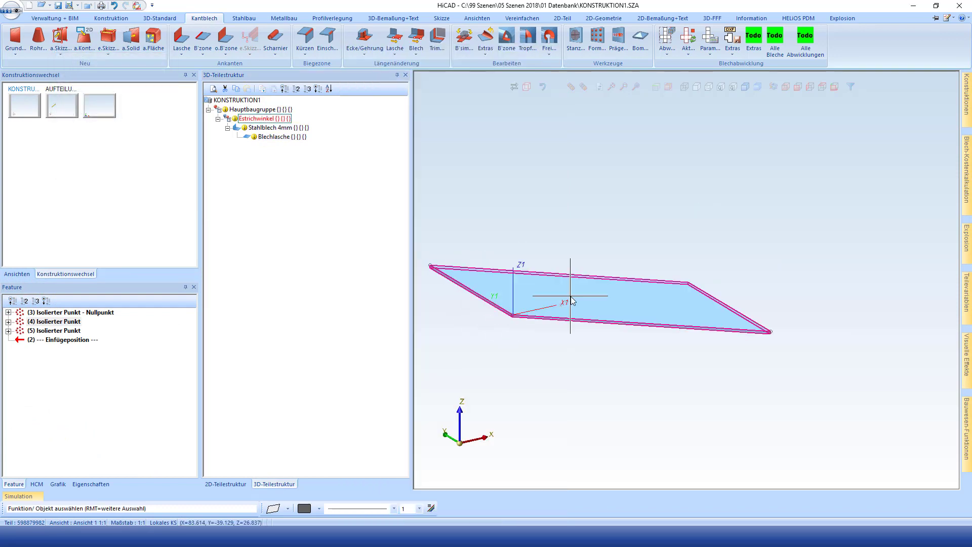
{"action": "right_click", "coordinate": [108, 415]}
{"action": "left_click", "coordinate": [151, 289]}
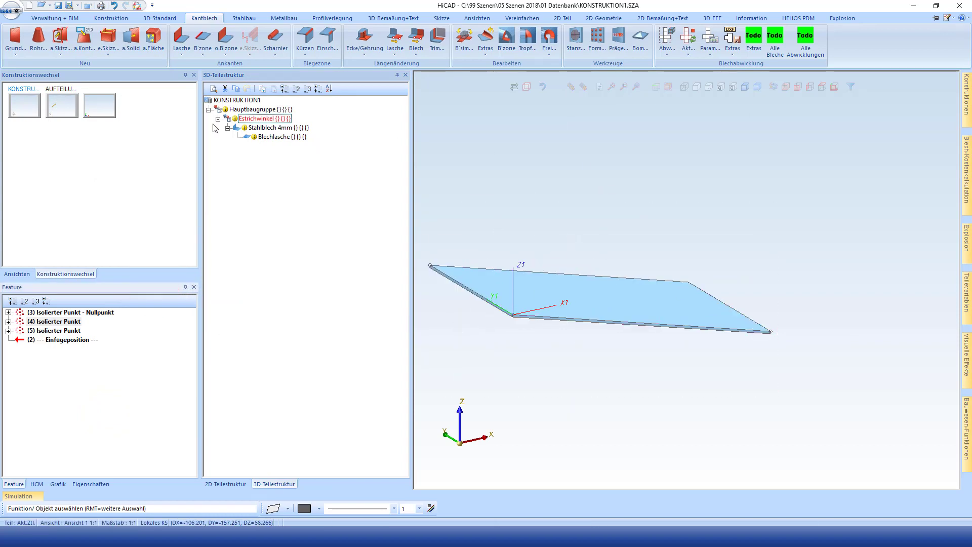
Rotate the Estrichwinkel part about a 3D axis, confirming the rotation angle.
{"action": "right_click", "coordinate": [343, 384]}
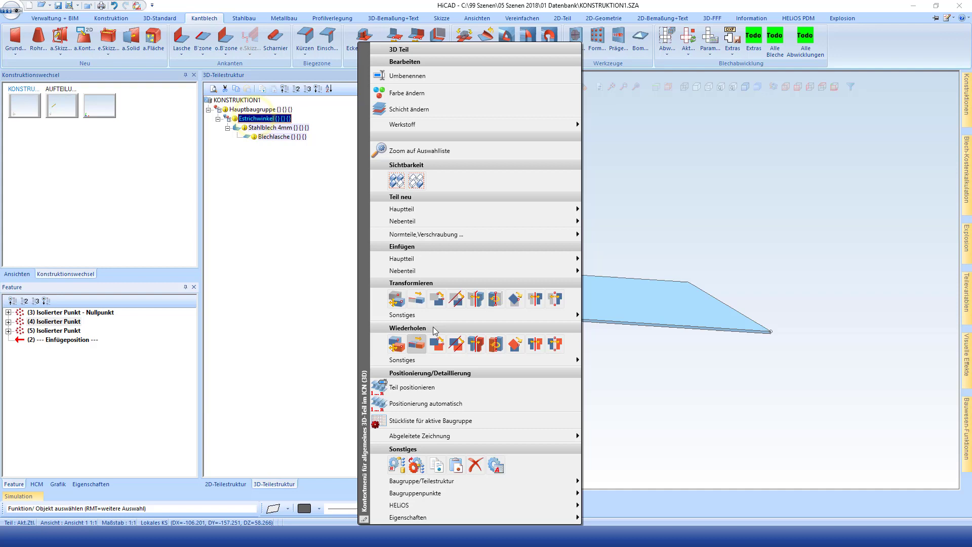
{"action": "left_click", "coordinate": [494, 298]}
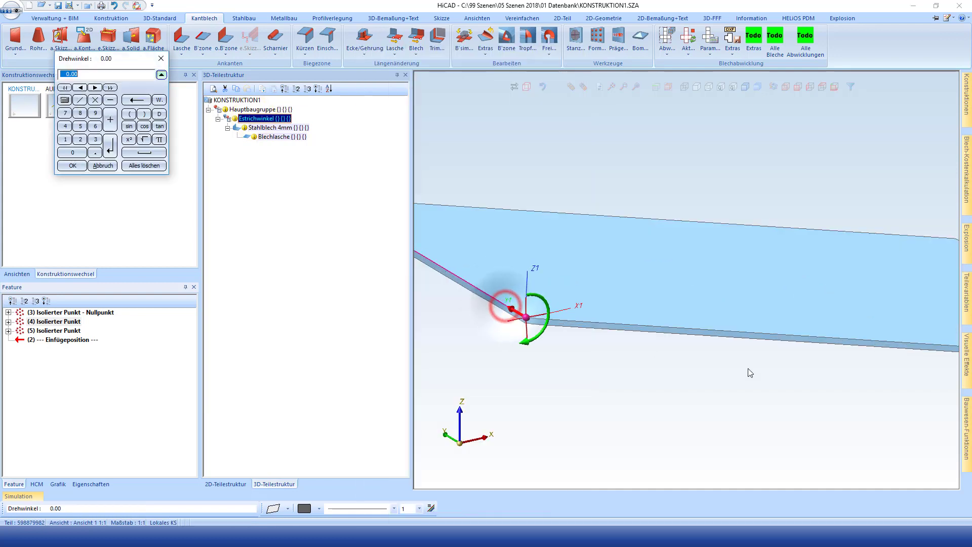
{"action": "key", "text": "Return"}
{"action": "scroll", "coordinate": [684, 325], "scroll_direction": "down", "scroll_amount": 3}
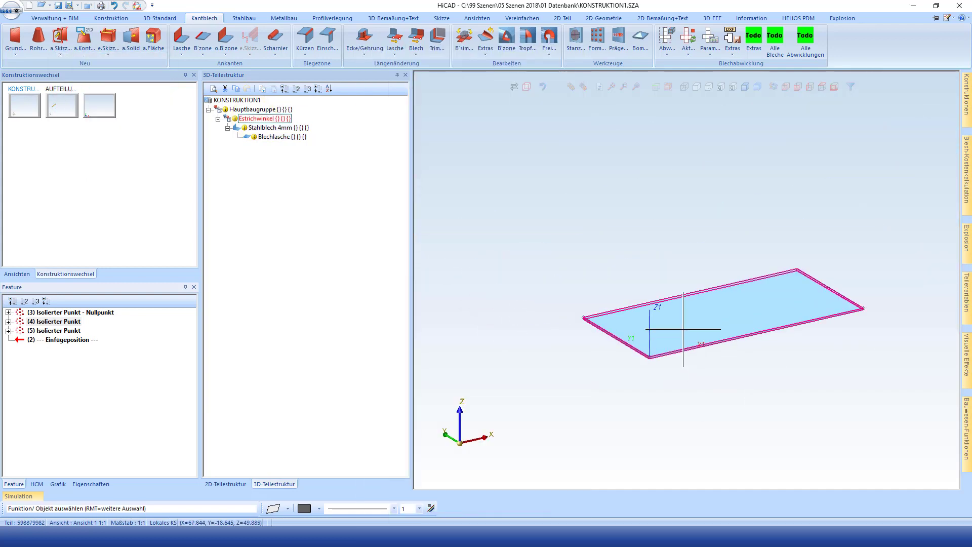
{"action": "scroll", "coordinate": [657, 313], "scroll_direction": "up", "scroll_amount": 3}
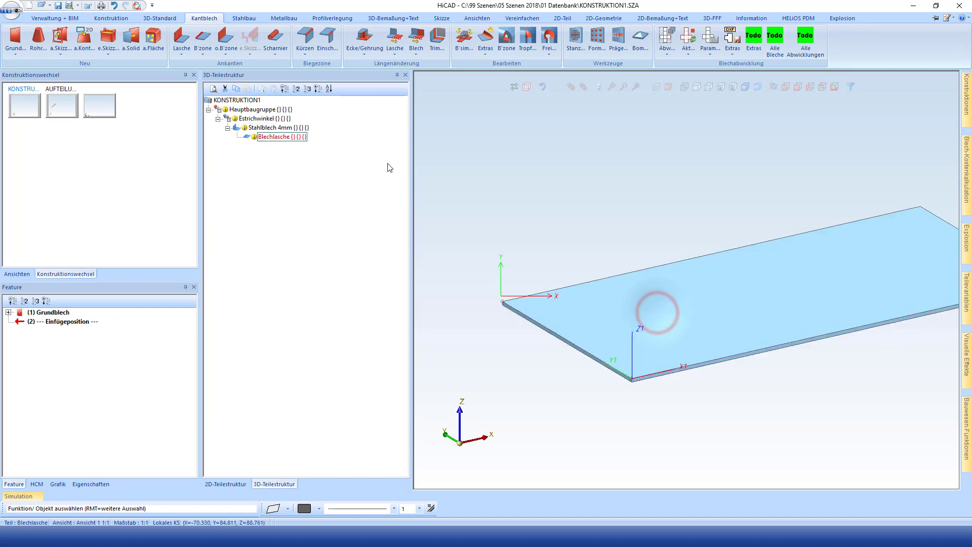
Bend a 90°, 50 mm flange up along the Blechlasche plate's long back edge.
{"action": "left_click", "coordinate": [657, 312]}
{"action": "left_click", "coordinate": [179, 36]}
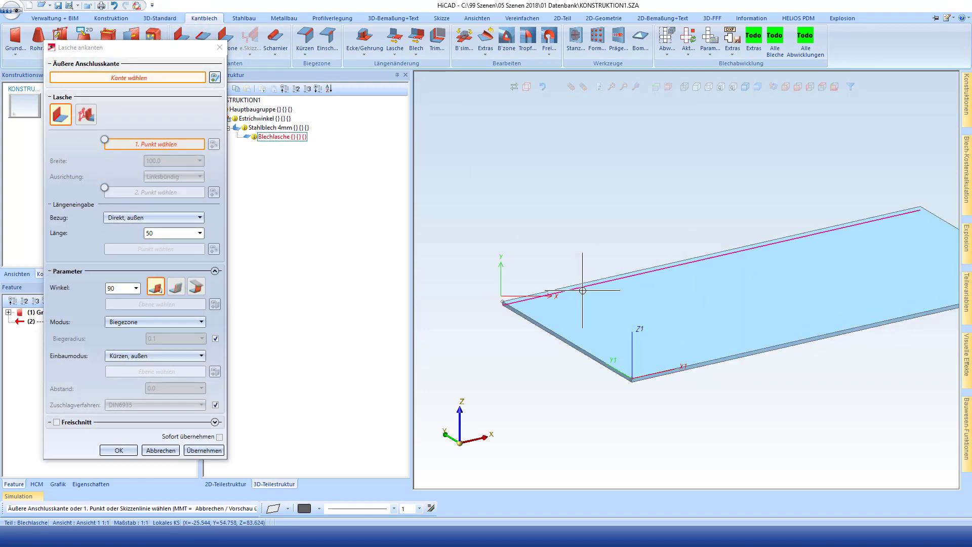
{"action": "left_click", "coordinate": [583, 290]}
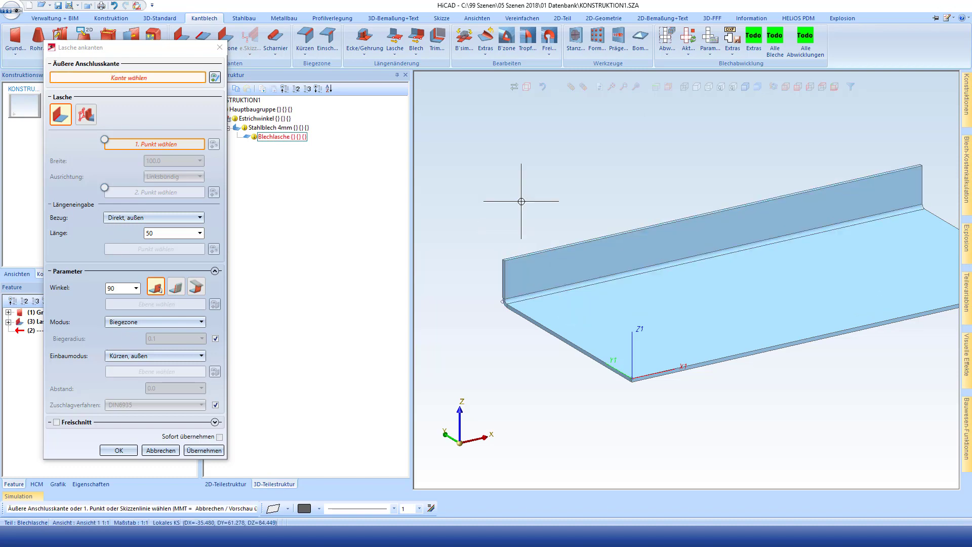
{"action": "middle_click", "coordinate": [516, 205]}
{"action": "left_click", "coordinate": [263, 120]}
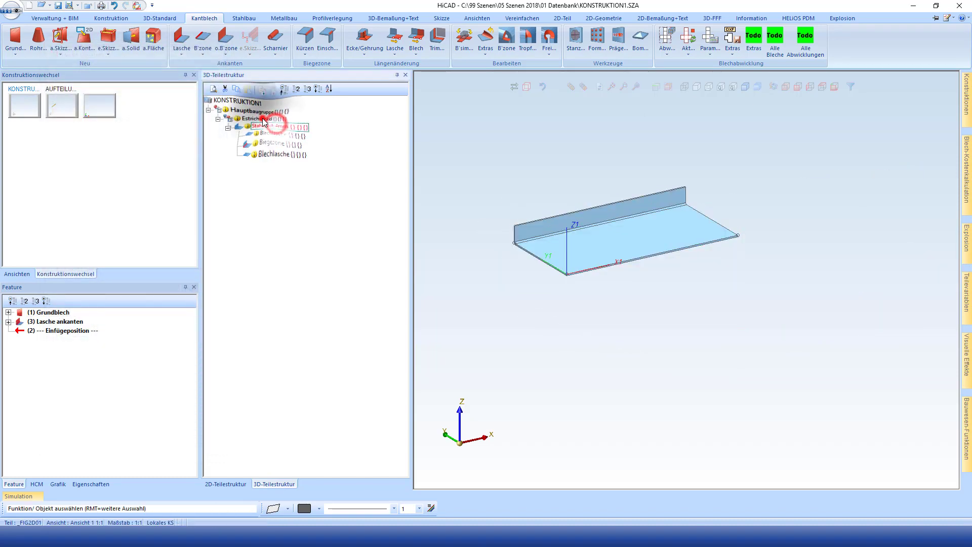
Change the part variable breite from 250 to 150, keep lange at 500, and regenerate.
{"action": "right_click", "coordinate": [73, 426]}
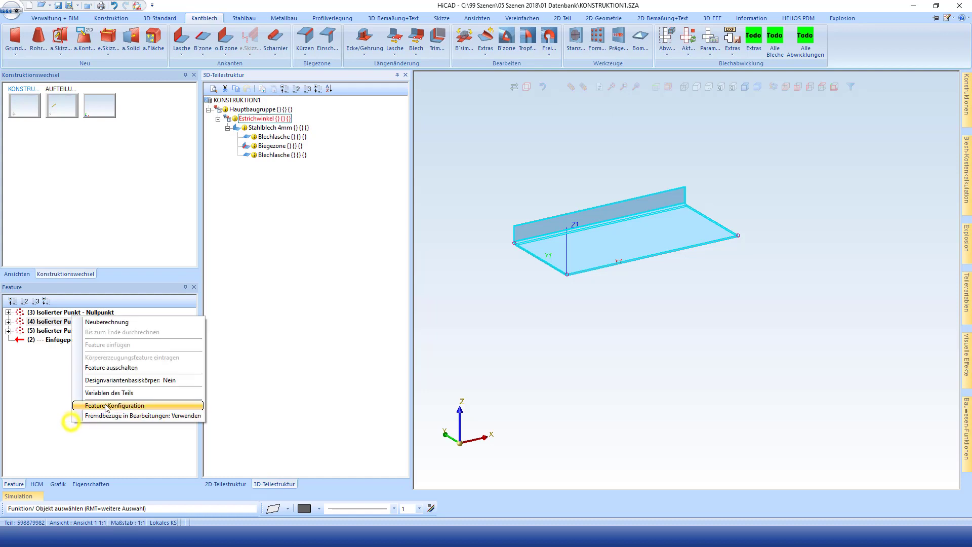
{"action": "left_click", "coordinate": [113, 395]}
{"action": "left_click", "coordinate": [183, 146]}
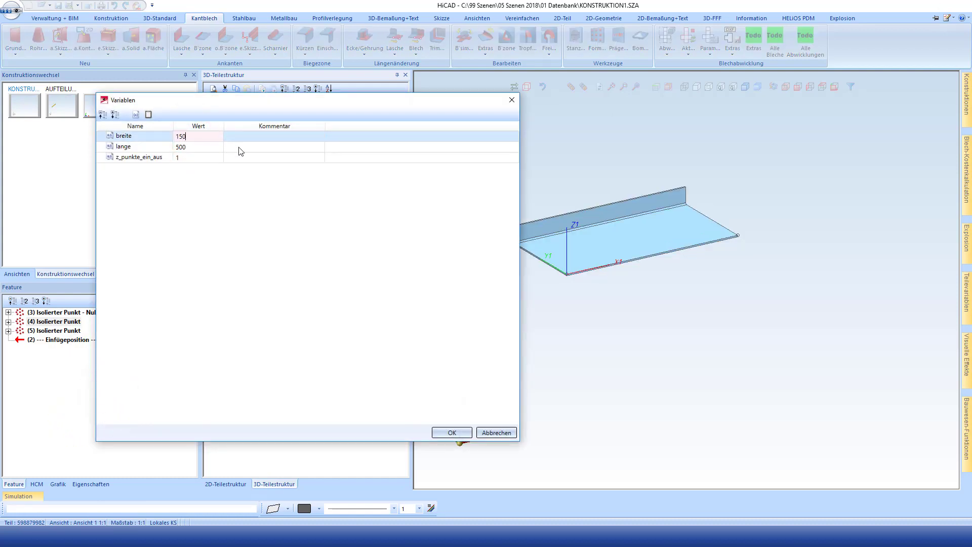
{"action": "left_click", "coordinate": [193, 148]}
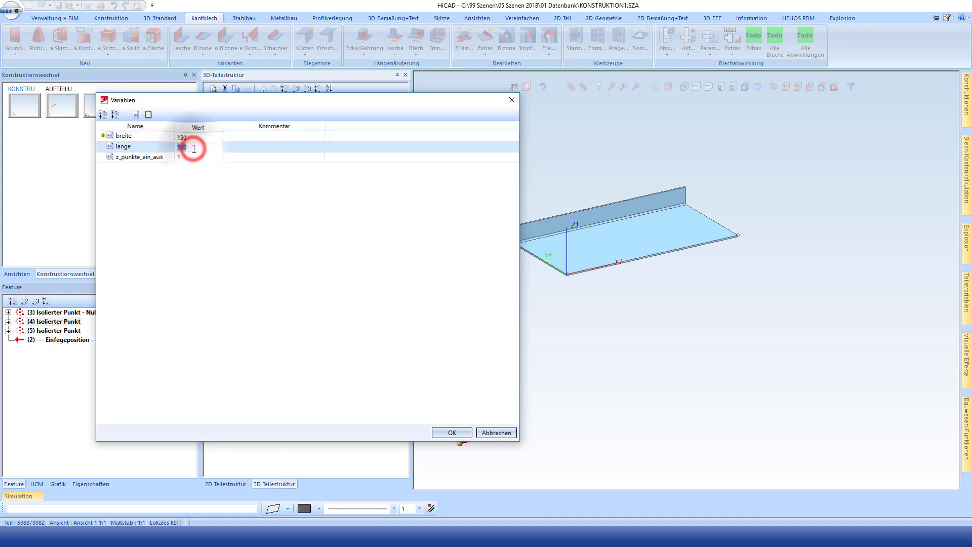
{"action": "type", "text": "150"}
{"action": "left_click", "coordinate": [464, 444]}
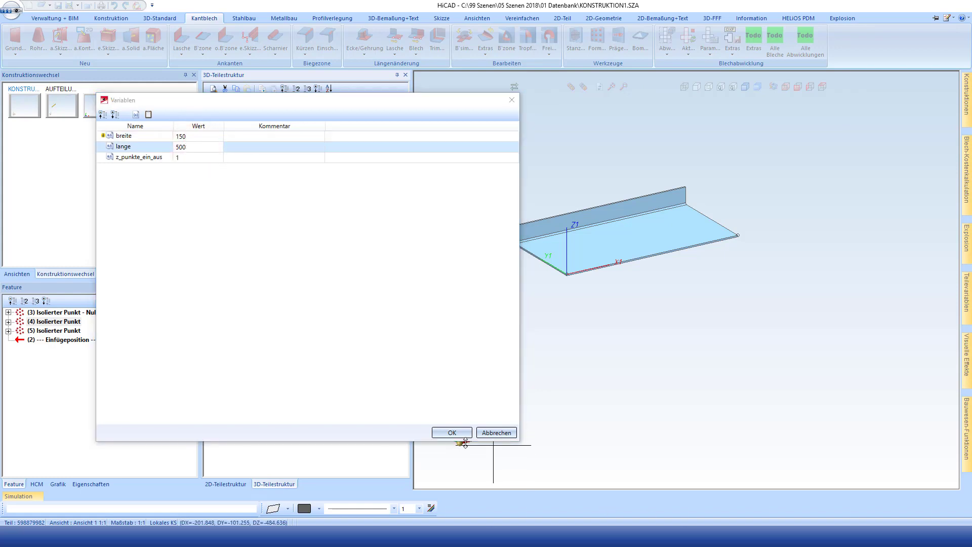
{"action": "left_click", "coordinate": [456, 433]}
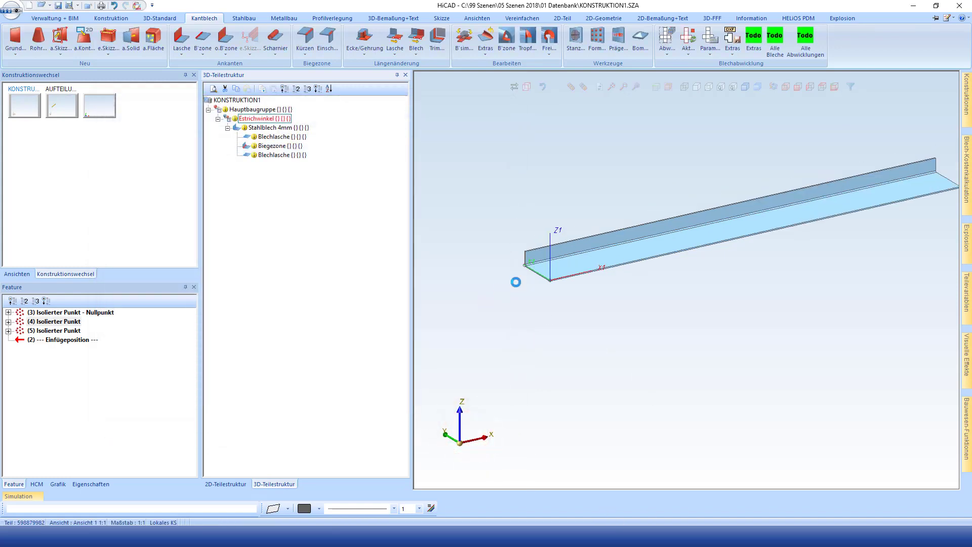
{"action": "scroll", "coordinate": [685, 193], "scroll_direction": "up", "scroll_amount": 2}
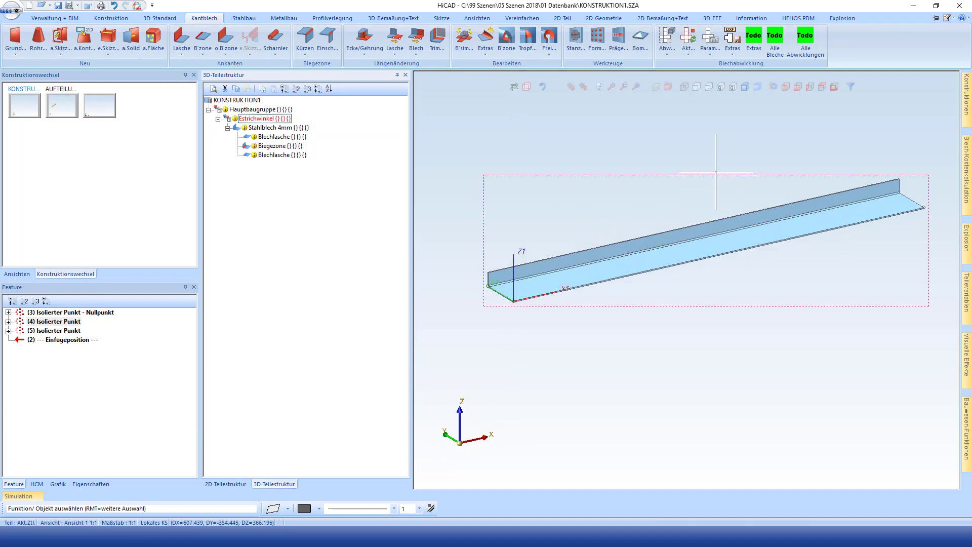
{"action": "scroll", "coordinate": [606, 238], "scroll_direction": "up", "scroll_amount": 2}
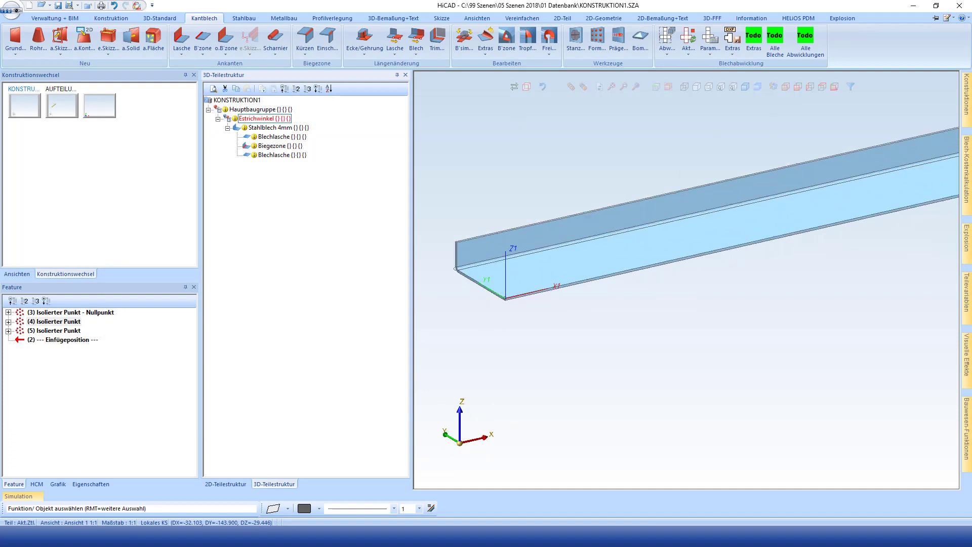
{"action": "scroll", "coordinate": [480, 321], "scroll_direction": "up", "scroll_amount": 1}
{"action": "scroll", "coordinate": [528, 325], "scroll_direction": "down", "scroll_amount": 2}
{"action": "scroll", "coordinate": [521, 328], "scroll_direction": "down", "scroll_amount": 2}
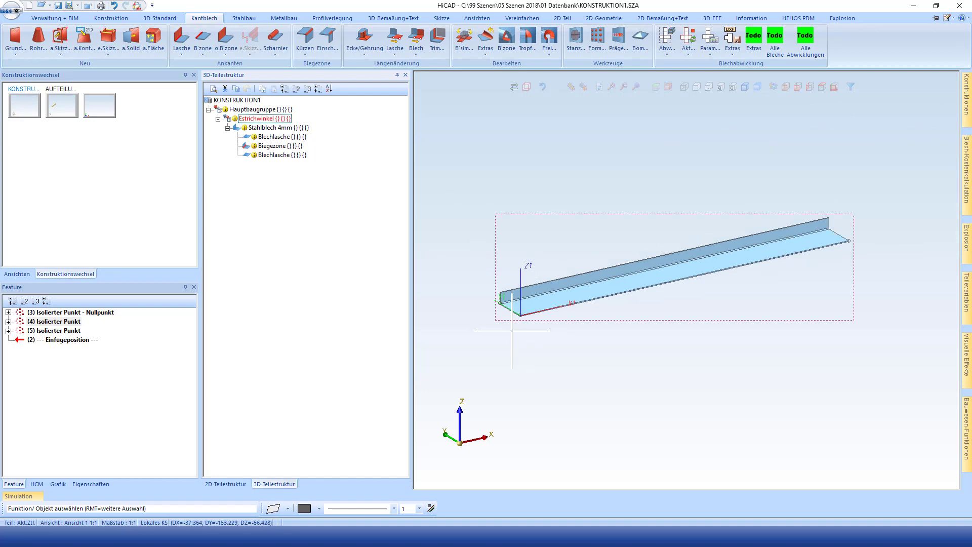
{"action": "scroll", "coordinate": [523, 339], "scroll_direction": "up", "scroll_amount": 2}
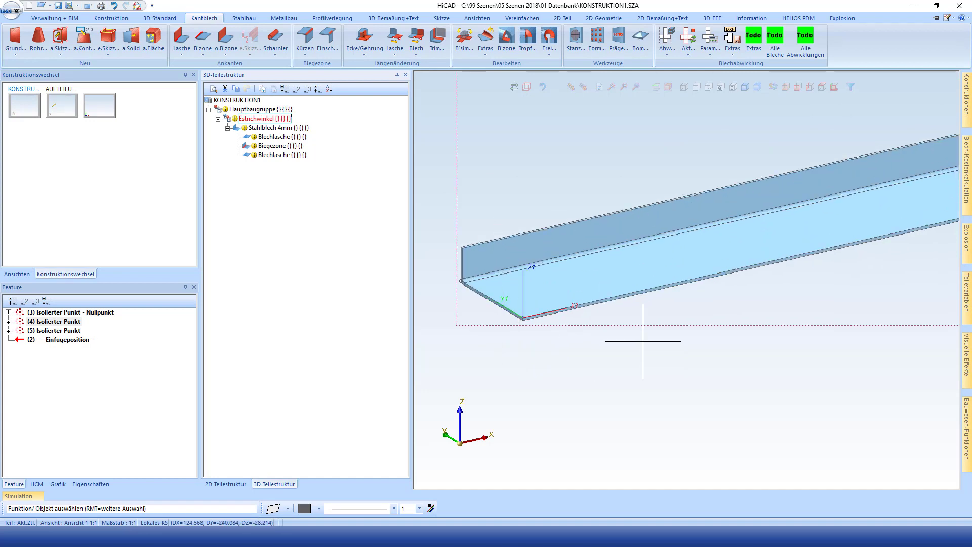
{"action": "scroll", "coordinate": [503, 217], "scroll_direction": "down", "scroll_amount": 1}
{"action": "scroll", "coordinate": [569, 164], "scroll_direction": "down", "scroll_amount": 1}
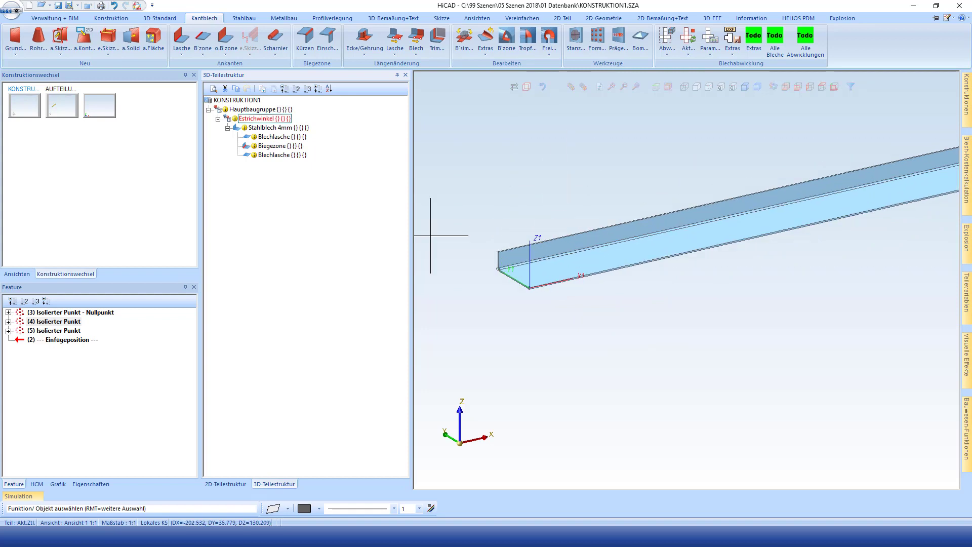
{"action": "scroll", "coordinate": [506, 223], "scroll_direction": "down", "scroll_amount": 1}
{"action": "scroll", "coordinate": [557, 200], "scroll_direction": "up", "scroll_amount": 2}
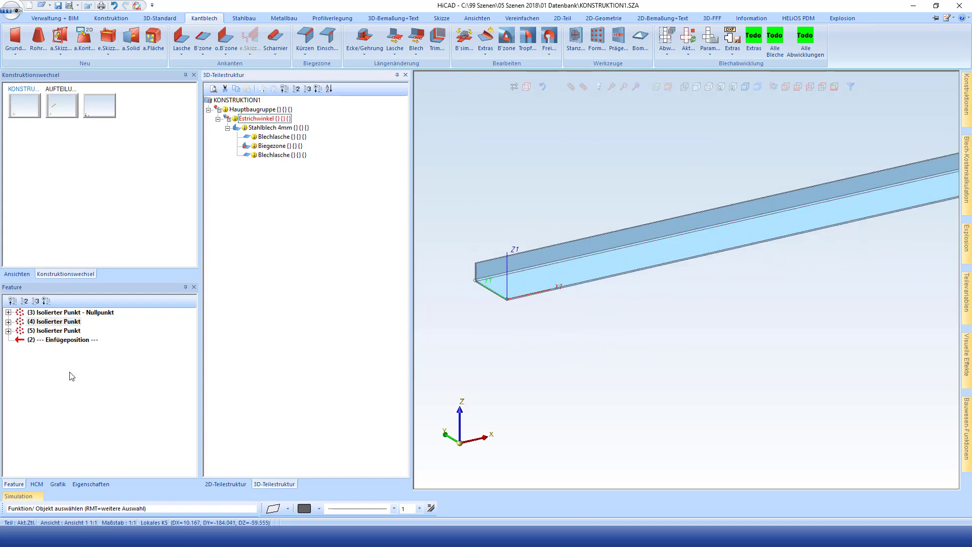
Place isolated point 6 at 50, 50, 0 relative to the plate's front corner.
{"action": "left_click", "coordinate": [159, 18]}
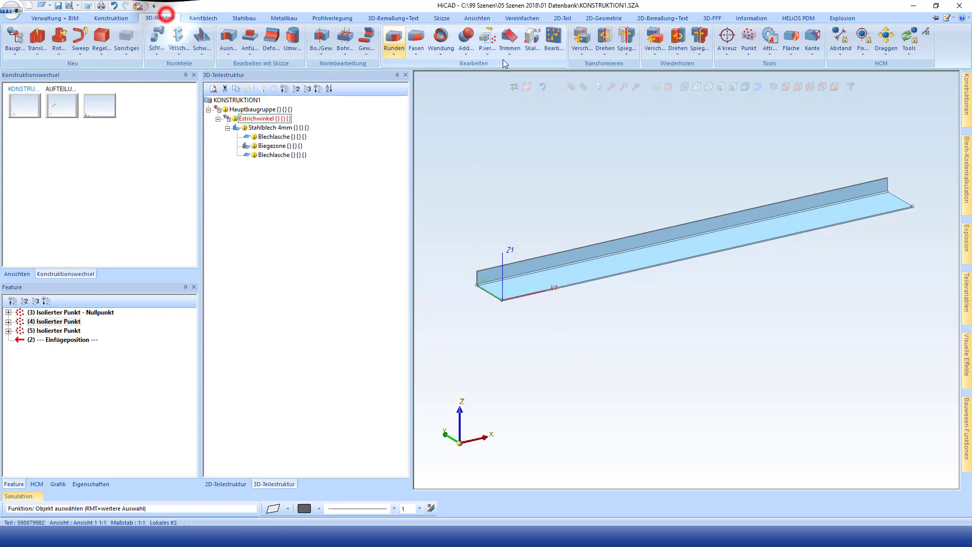
{"action": "left_click", "coordinate": [750, 40]}
{"action": "type", "text": "R"}
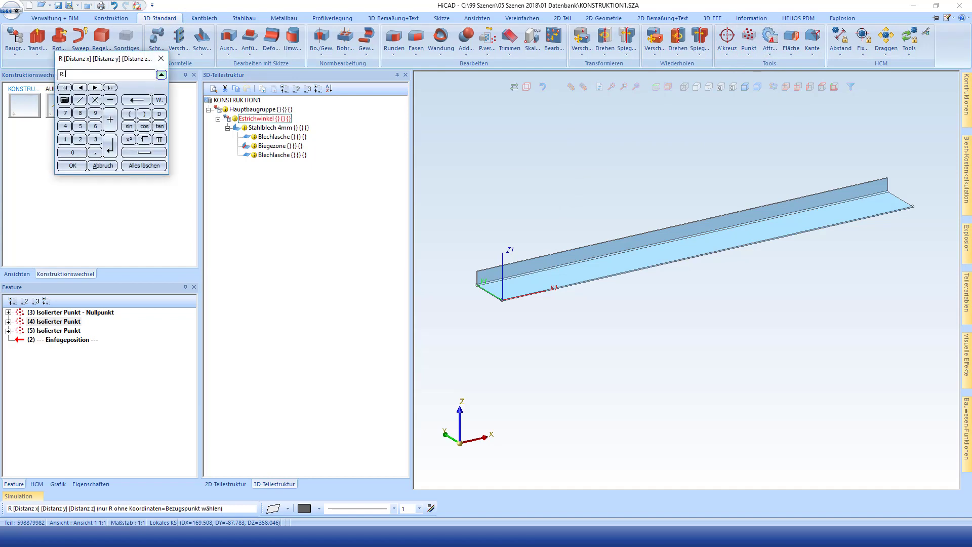
{"action": "key", "text": "Return"}
{"action": "scroll", "coordinate": [499, 294], "scroll_direction": "up", "scroll_amount": 3}
{"action": "scroll", "coordinate": [499, 294], "scroll_direction": "up", "scroll_amount": 3}
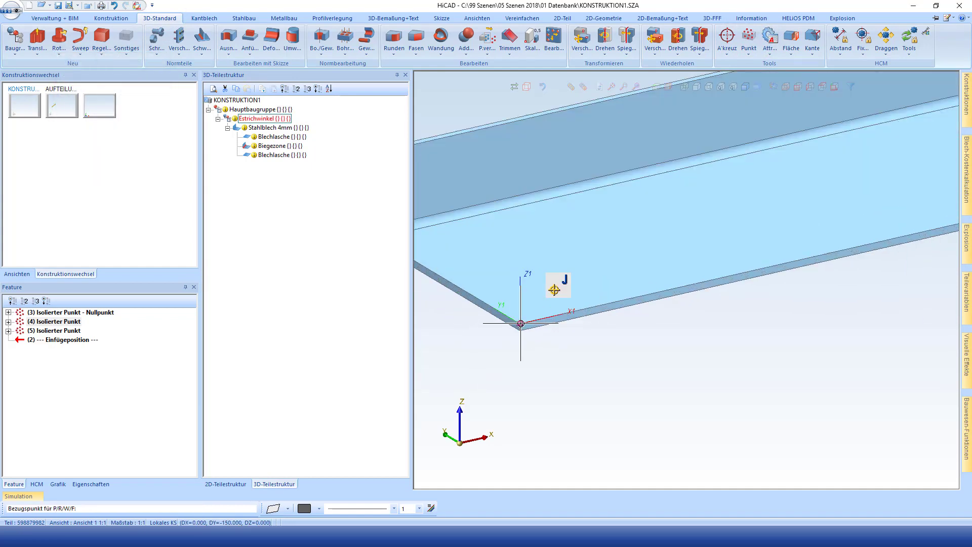
{"action": "left_click", "coordinate": [521, 323]}
{"action": "type", "text": "R 50 50 0"}
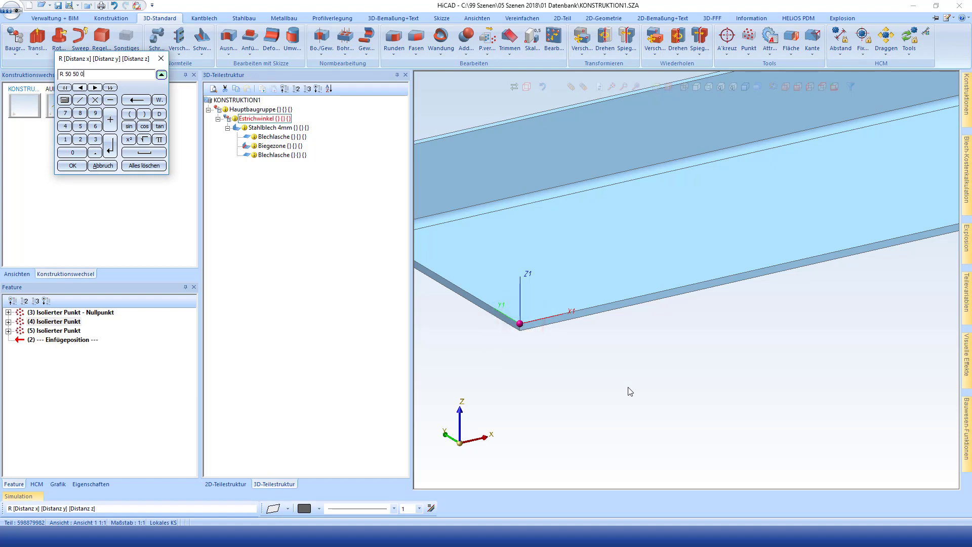
{"action": "key", "text": "Return"}
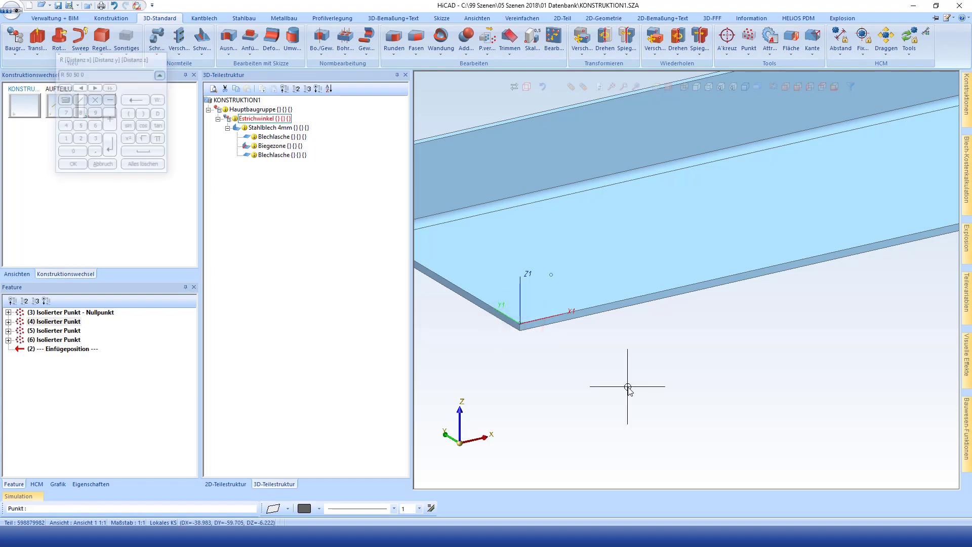
{"action": "key", "text": "Escape"}
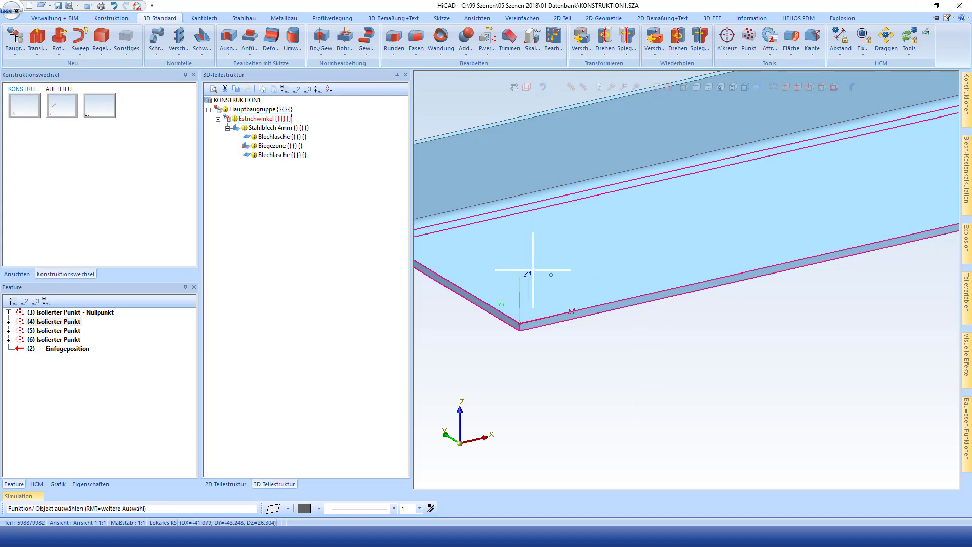
{"action": "left_click", "coordinate": [550, 275]}
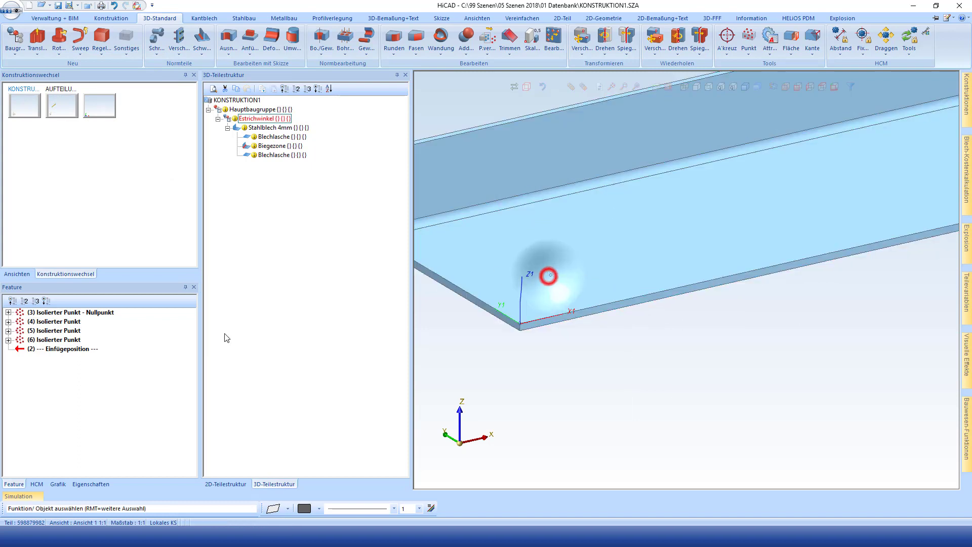
{"action": "left_click", "coordinate": [65, 339]}
{"action": "left_click", "coordinate": [9, 340]}
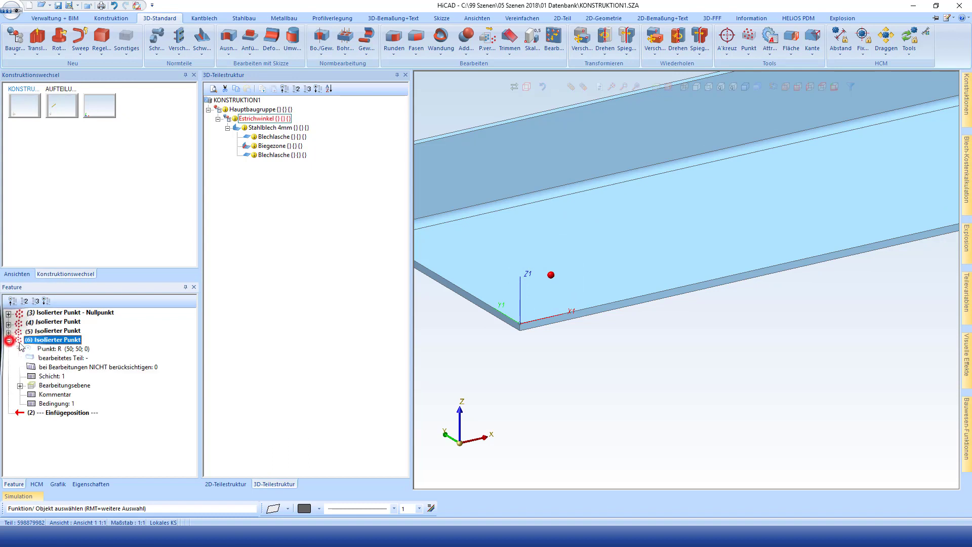
Link point 6's x coordinate to the variable ra.
{"action": "left_click", "coordinate": [19, 349]}
{"action": "left_click", "coordinate": [58, 359]}
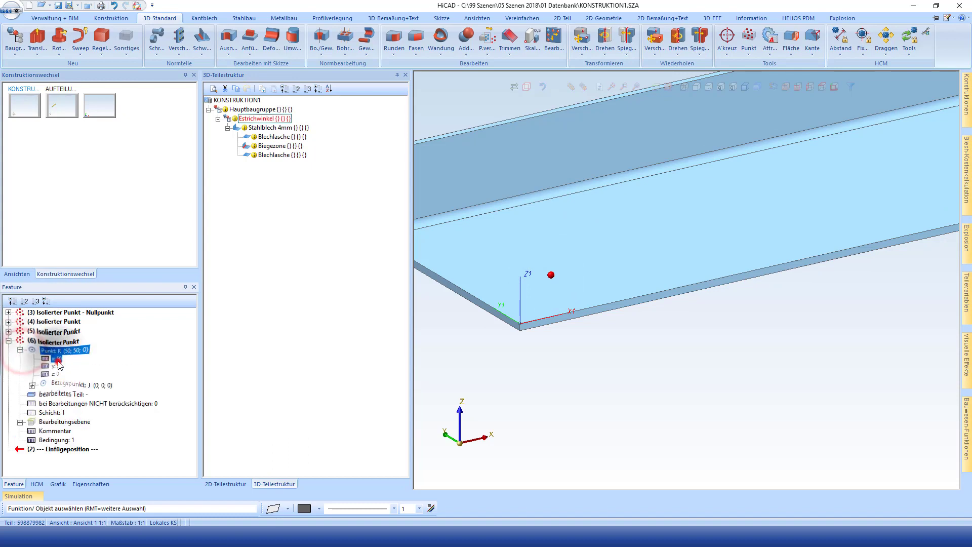
{"action": "double_click", "coordinate": [59, 359]}
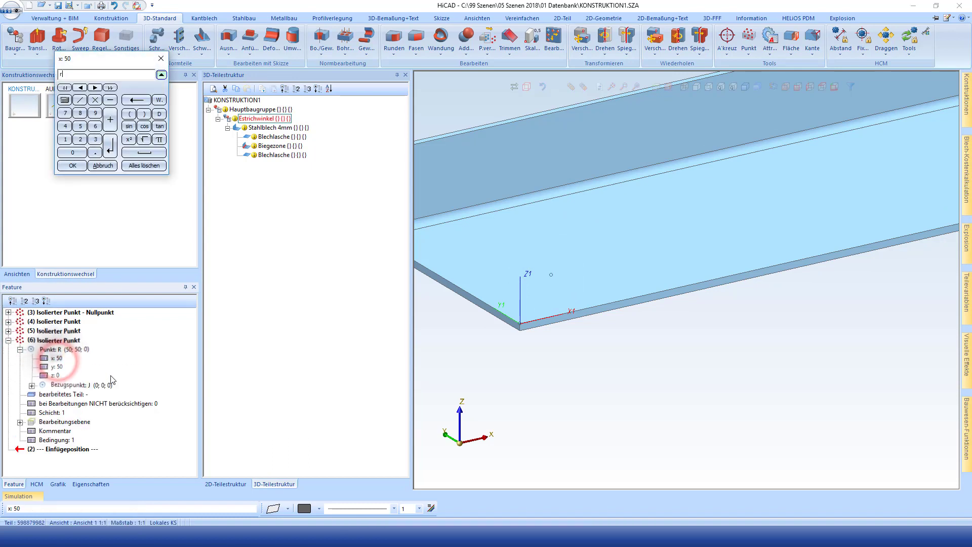
{"action": "type", "text": "a"}
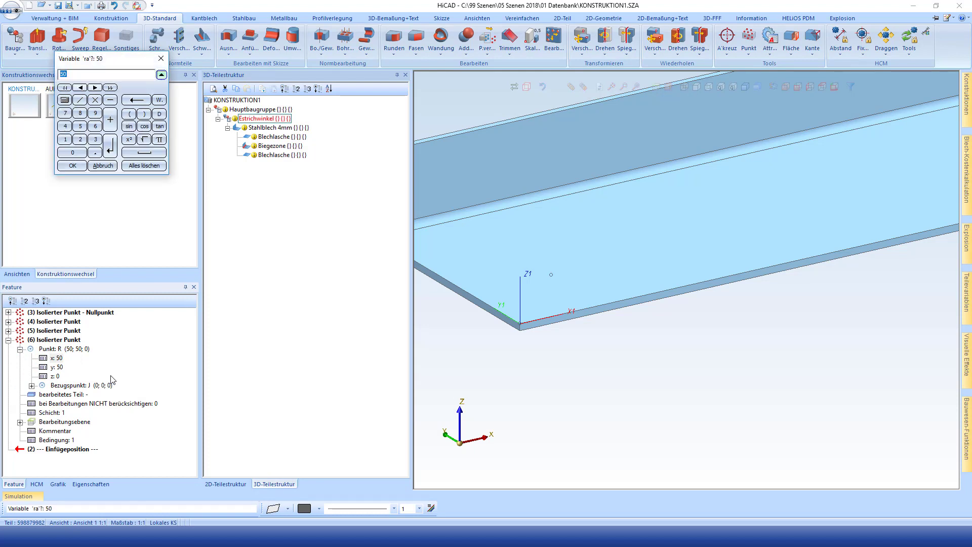
{"action": "key", "text": "Return"}
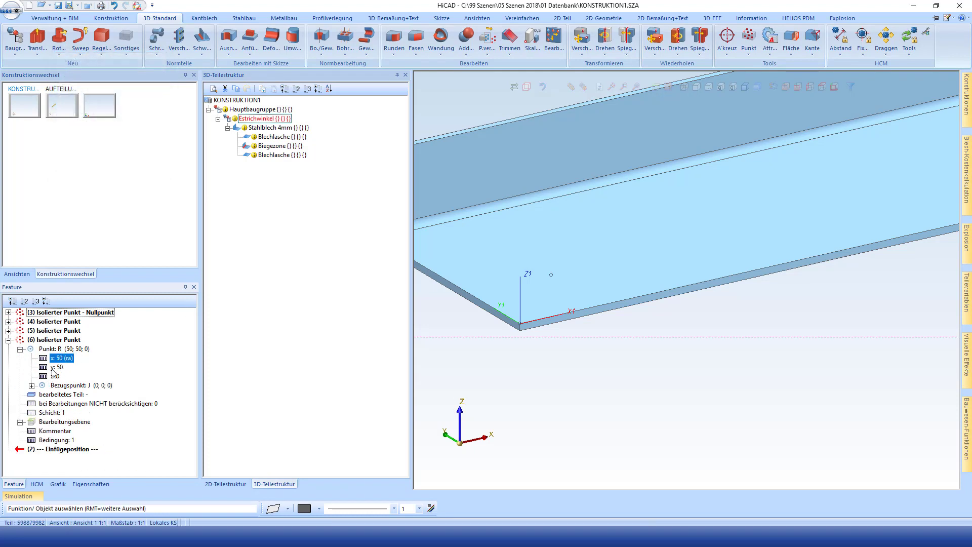
{"action": "left_click", "coordinate": [52, 369]}
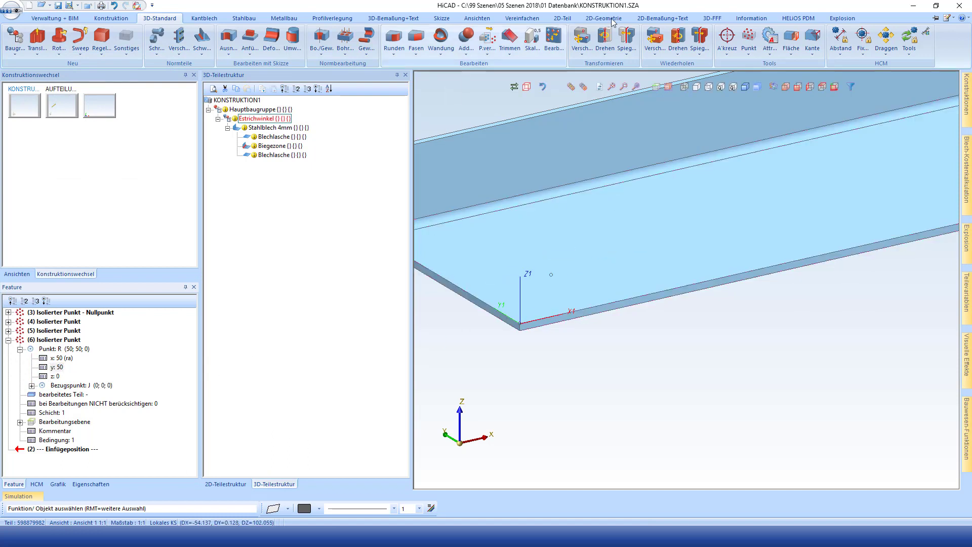
Create isolated point 7 offset 0, 0, -10 from point 6.
{"action": "left_click", "coordinate": [750, 37]}
{"action": "middle_click", "coordinate": [621, 235]}
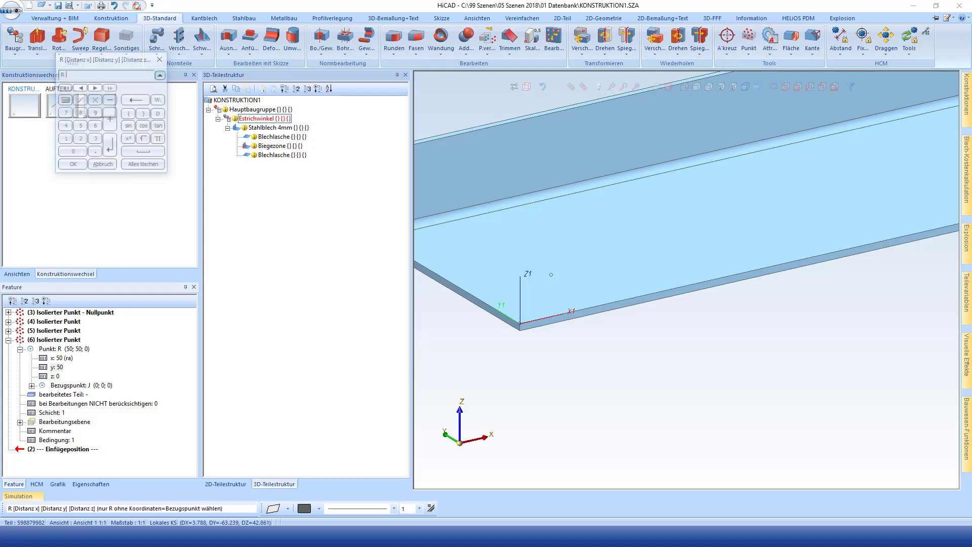
{"action": "key", "text": "r"}
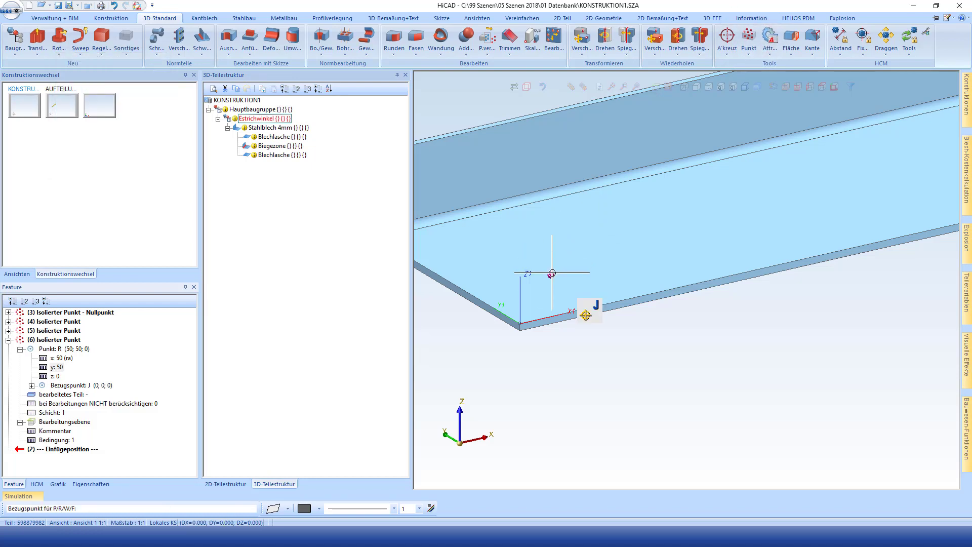
{"action": "left_click", "coordinate": [552, 273]}
{"action": "type", "text": "R 0 0 -10"}
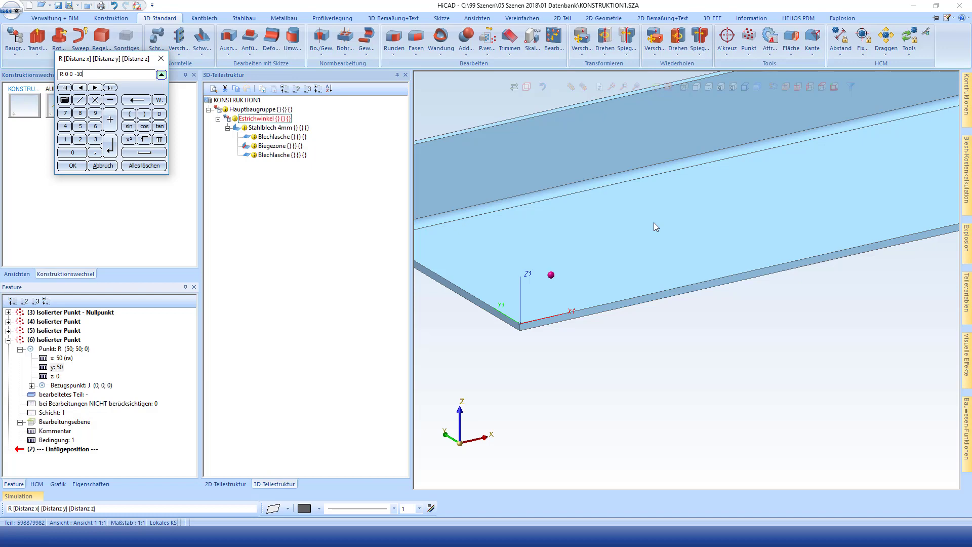
{"action": "key", "text": "Return"}
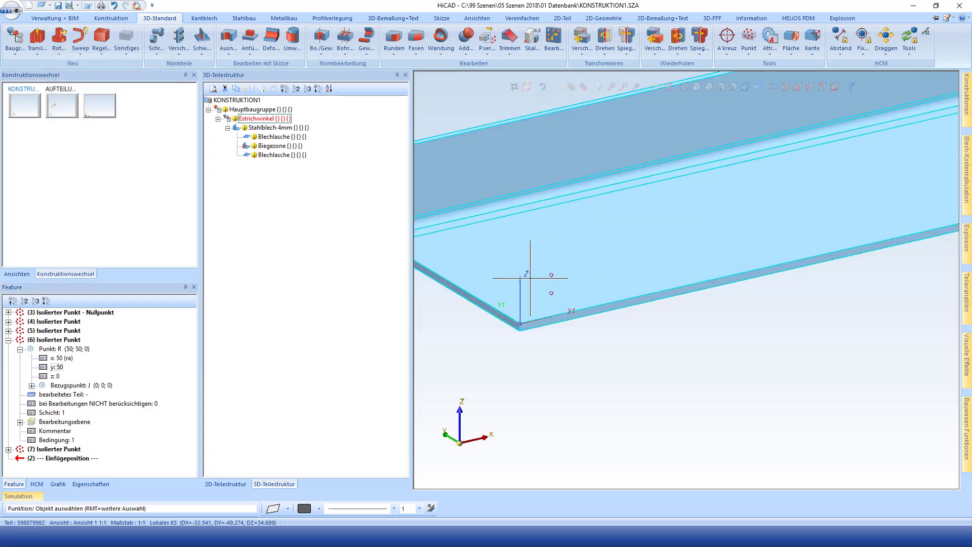
Browse the Hilti and thread-forming screw catalogs on the sheet plane, then cancel without inserting.
{"action": "scroll", "coordinate": [533, 310], "scroll_direction": "down", "scroll_amount": 2}
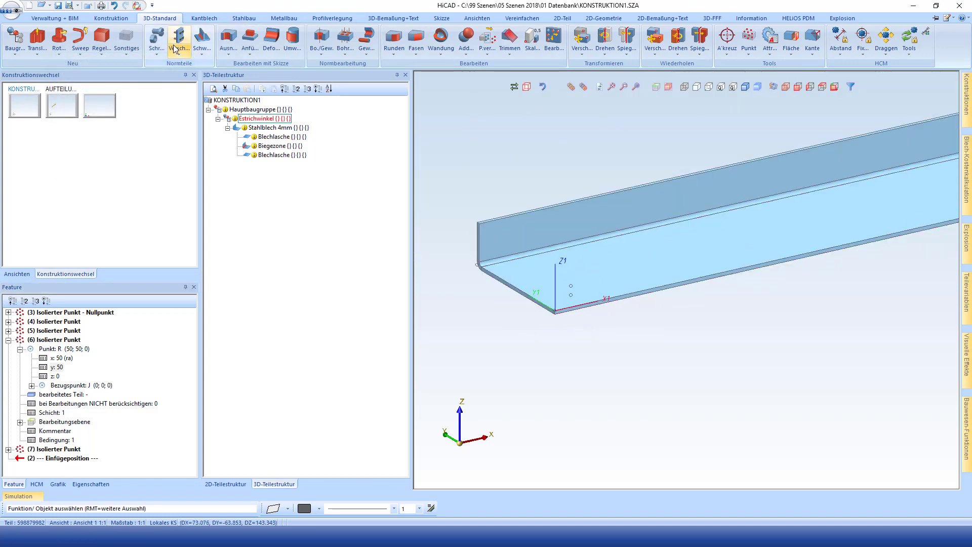
{"action": "left_click", "coordinate": [157, 38]}
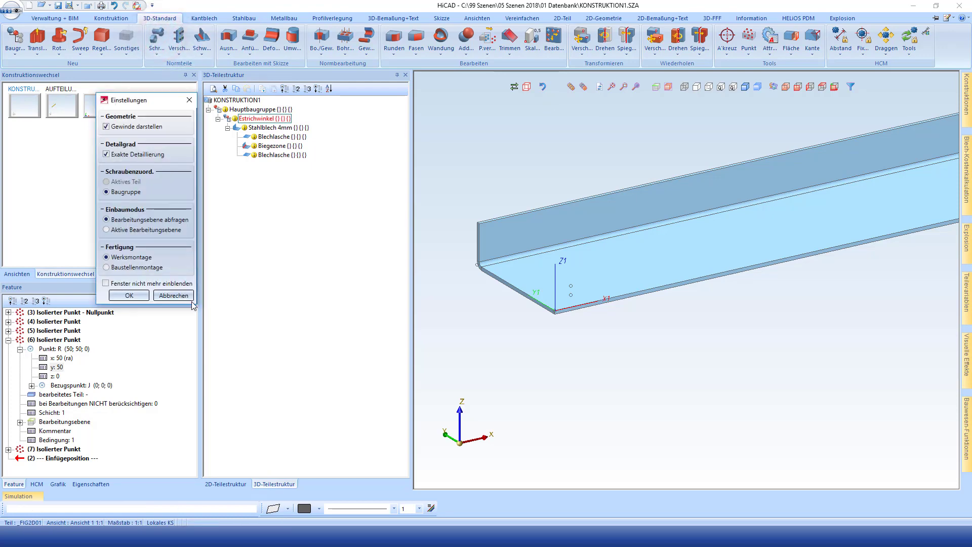
{"action": "left_click", "coordinate": [129, 296]}
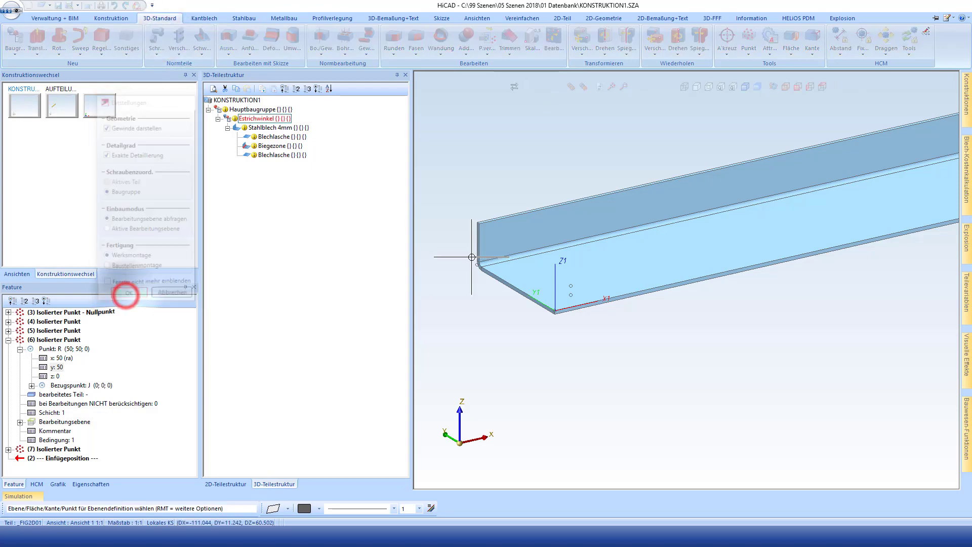
{"action": "left_click", "coordinate": [621, 284]}
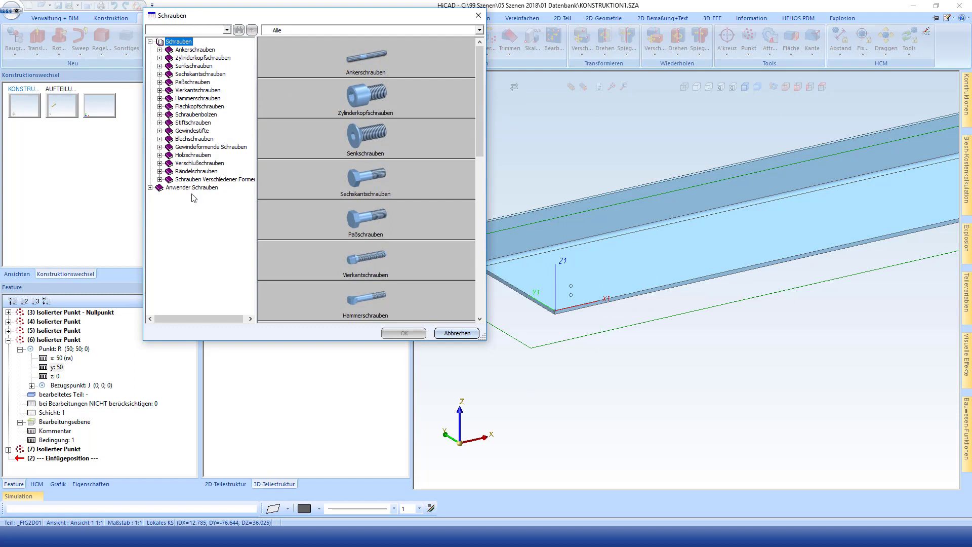
{"action": "double_click", "coordinate": [189, 188]}
{"action": "double_click", "coordinate": [181, 219]}
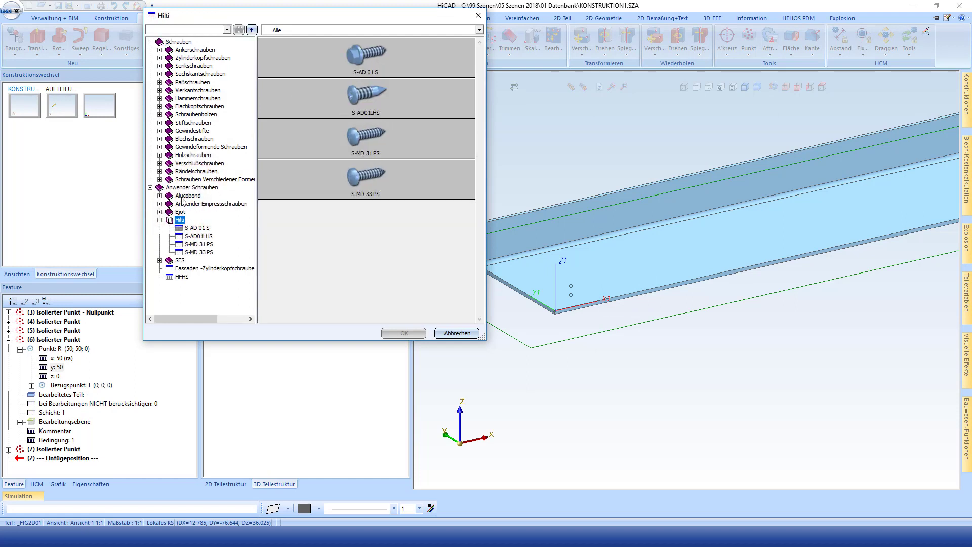
{"action": "double_click", "coordinate": [187, 204]}
{"action": "double_click", "coordinate": [215, 147]}
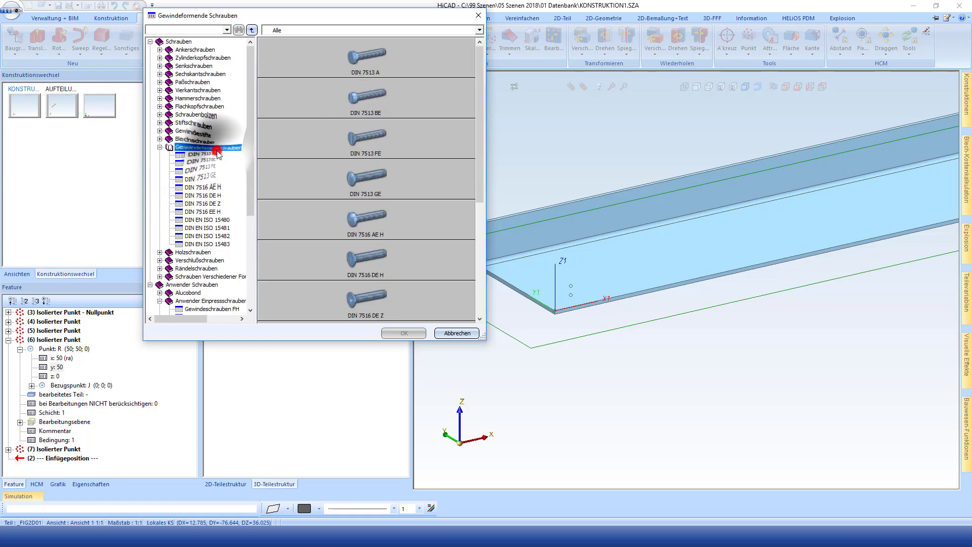
{"action": "left_click", "coordinate": [457, 333]}
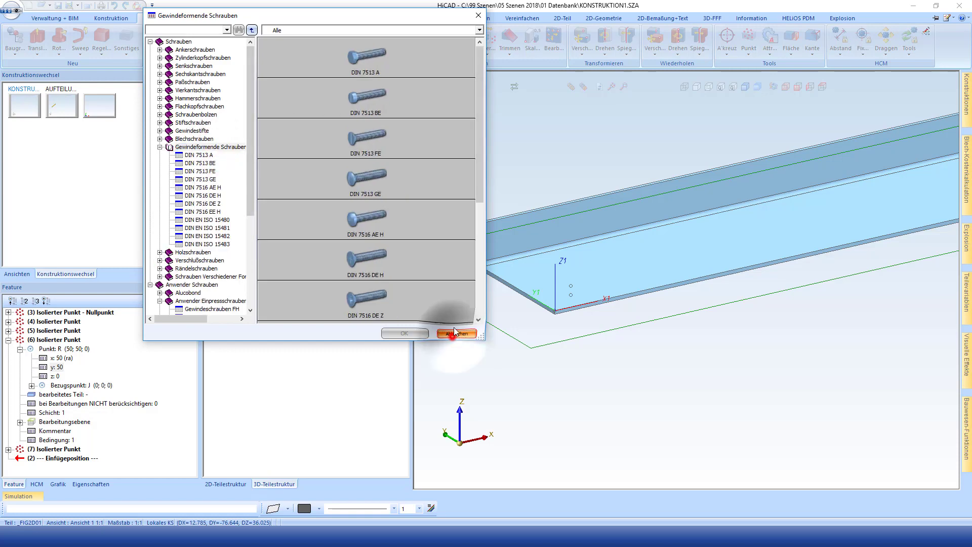
{"action": "left_click", "coordinate": [158, 41]}
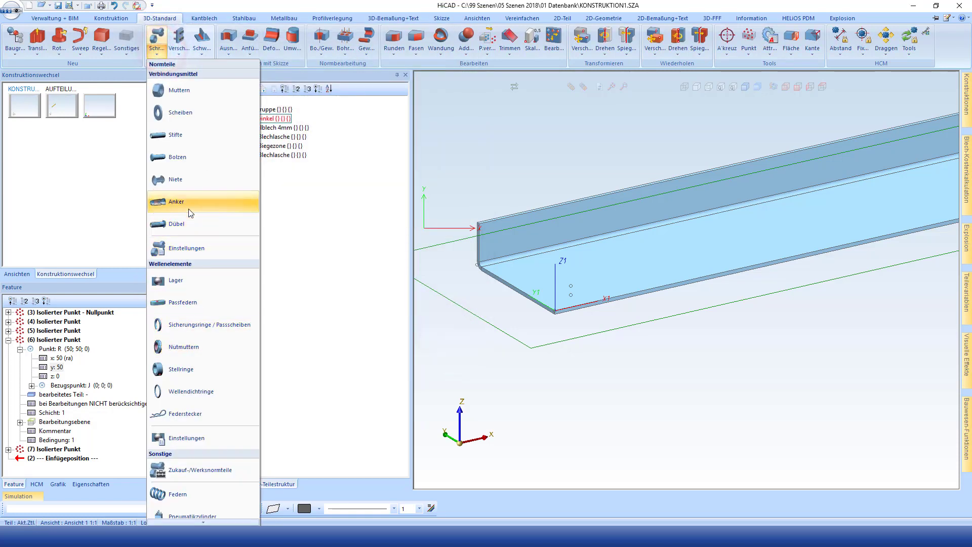
Try a Fischer dowel on the sheet face, then cancel the dowel catalog.
{"action": "left_click", "coordinate": [186, 247]}
{"action": "left_click", "coordinate": [128, 295]}
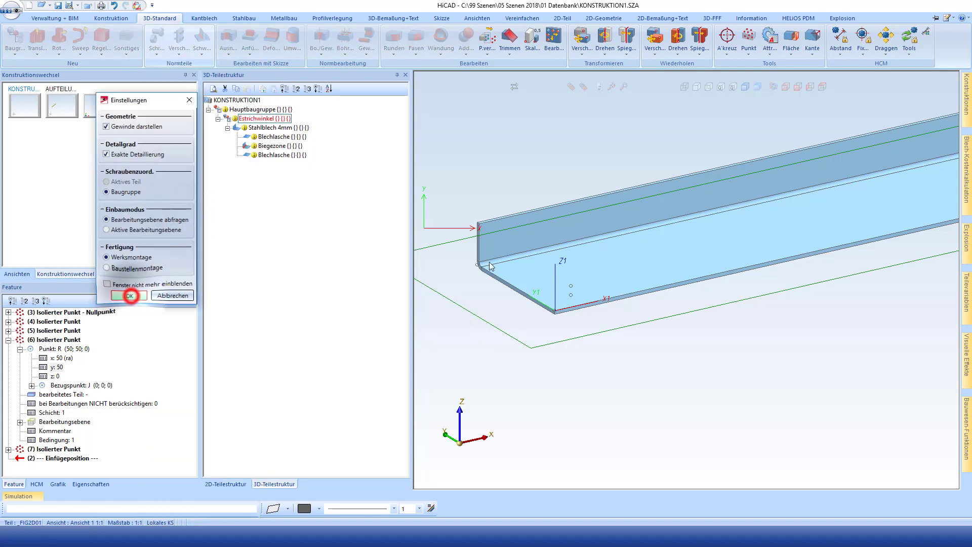
{"action": "left_click", "coordinate": [620, 280]}
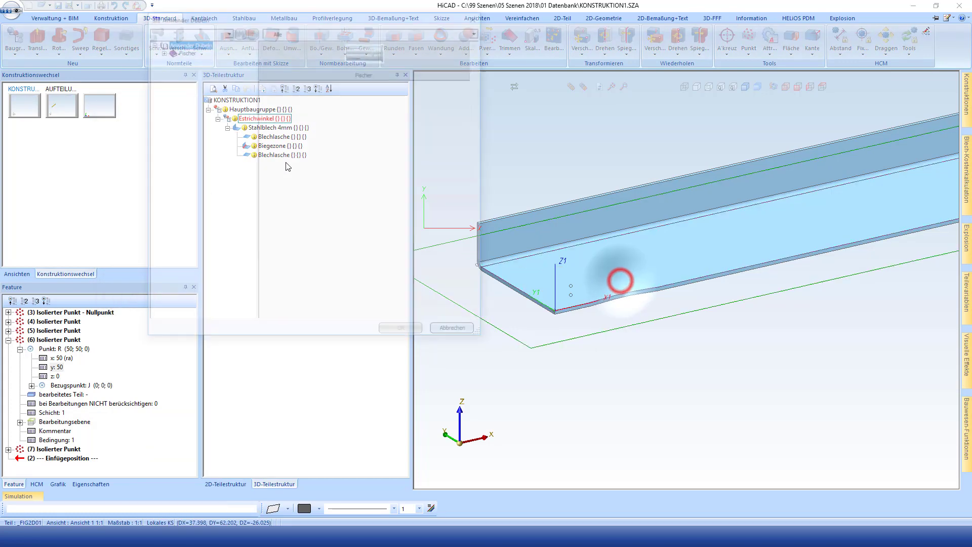
{"action": "double_click", "coordinate": [371, 62]}
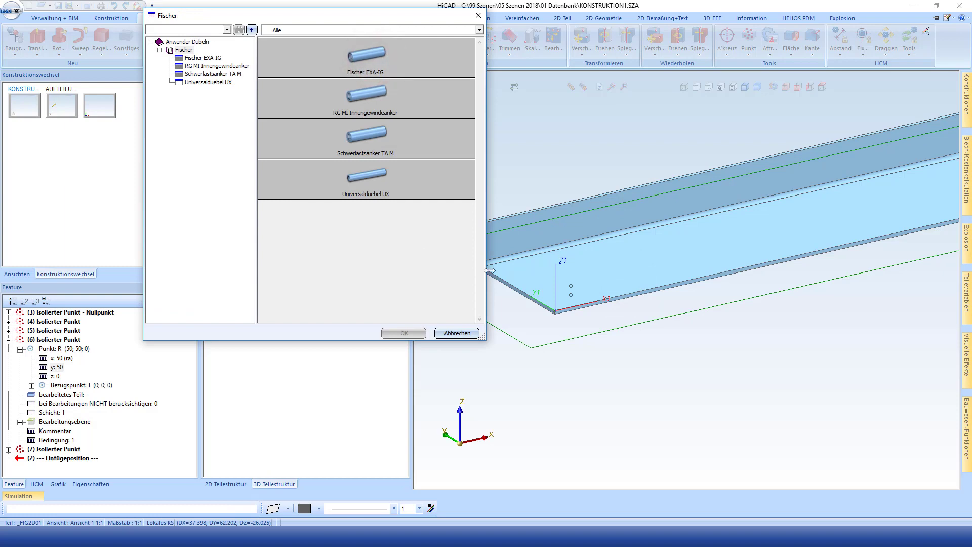
{"action": "left_click", "coordinate": [475, 333]}
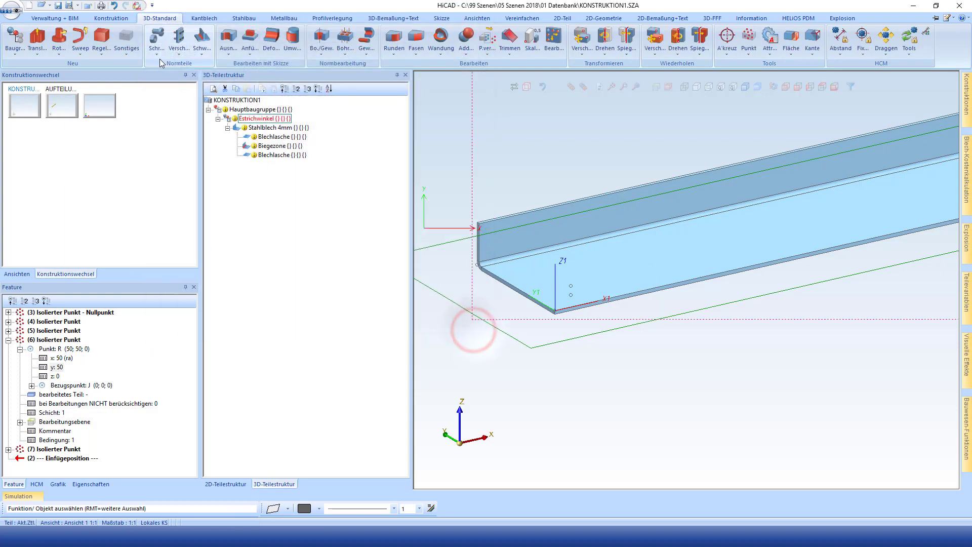
Choose a Hilti HSA M8x70 segment anchor for the sheet face.
{"action": "left_click", "coordinate": [159, 59]}
{"action": "left_click", "coordinate": [193, 202]}
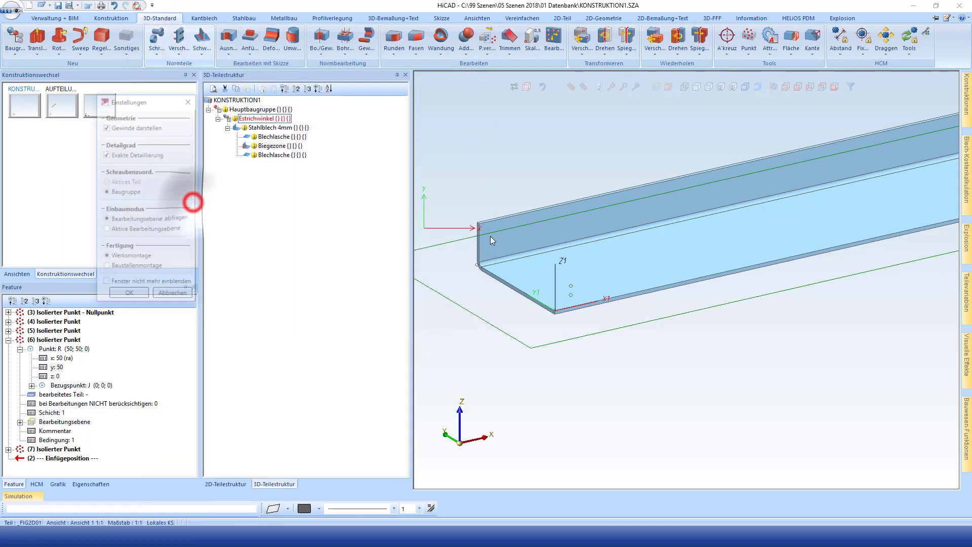
{"action": "left_click", "coordinate": [144, 296]}
{"action": "left_click", "coordinate": [603, 282]}
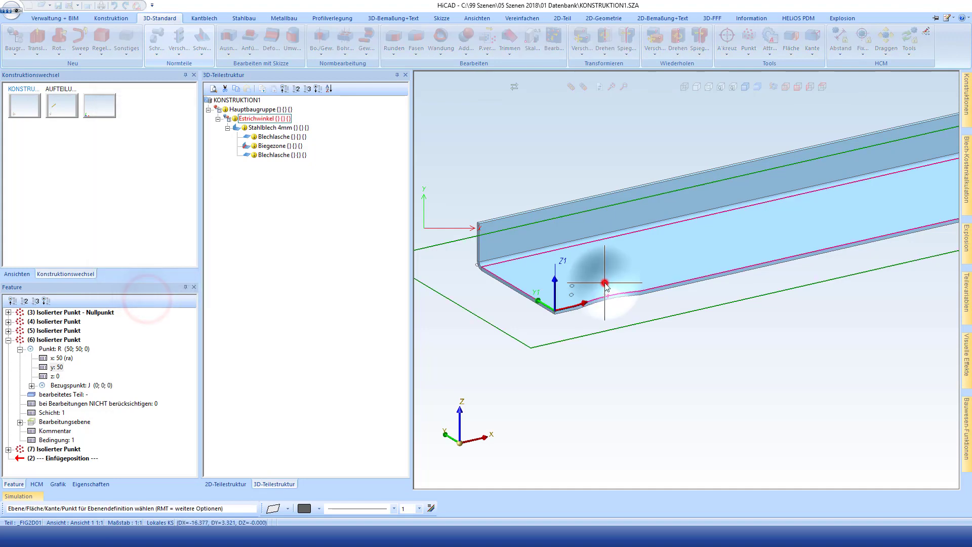
{"action": "double_click", "coordinate": [354, 70]}
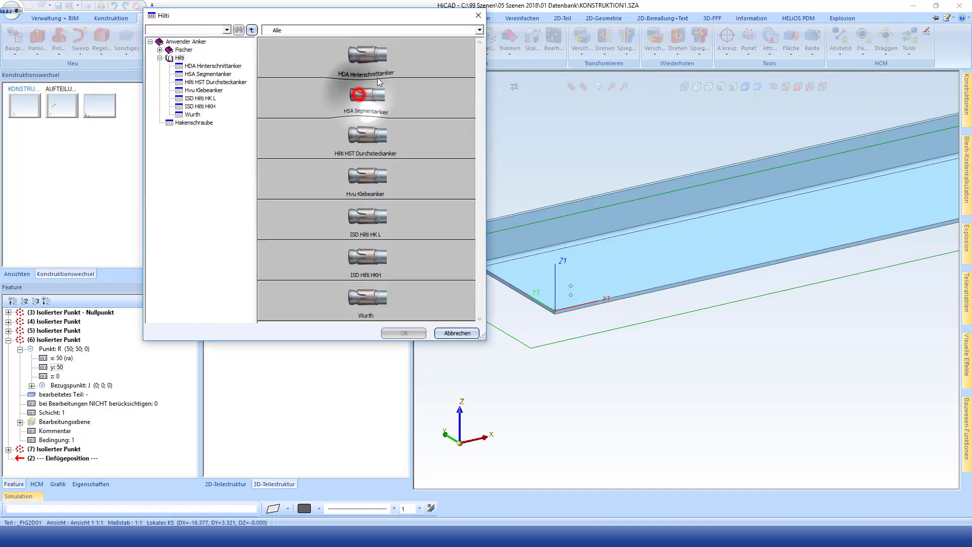
{"action": "double_click", "coordinate": [358, 104]}
{"action": "left_click", "coordinate": [297, 138]}
{"action": "left_click", "coordinate": [404, 333]}
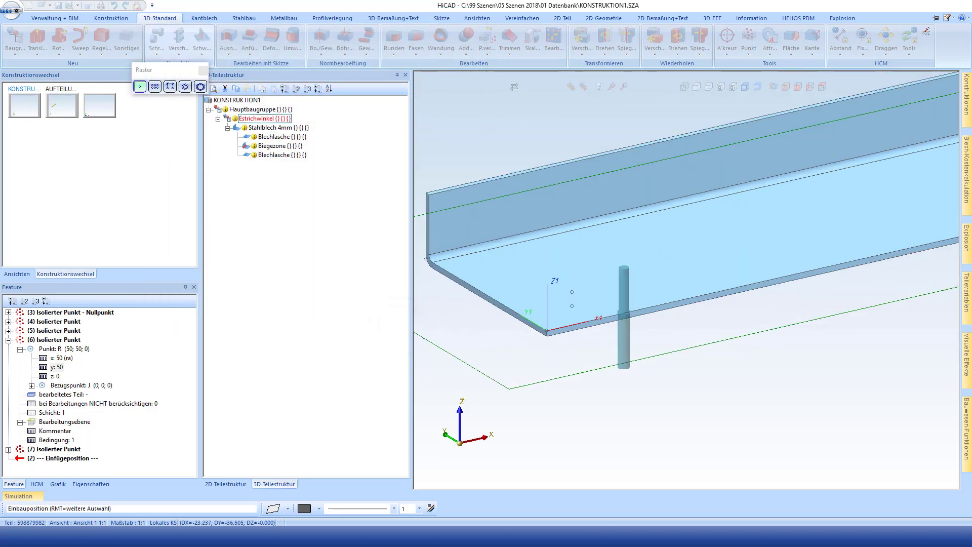
Place the HSA M8x70 20/10/- anchor in the model and refresh its feature list.
{"action": "left_click", "coordinate": [634, 378]}
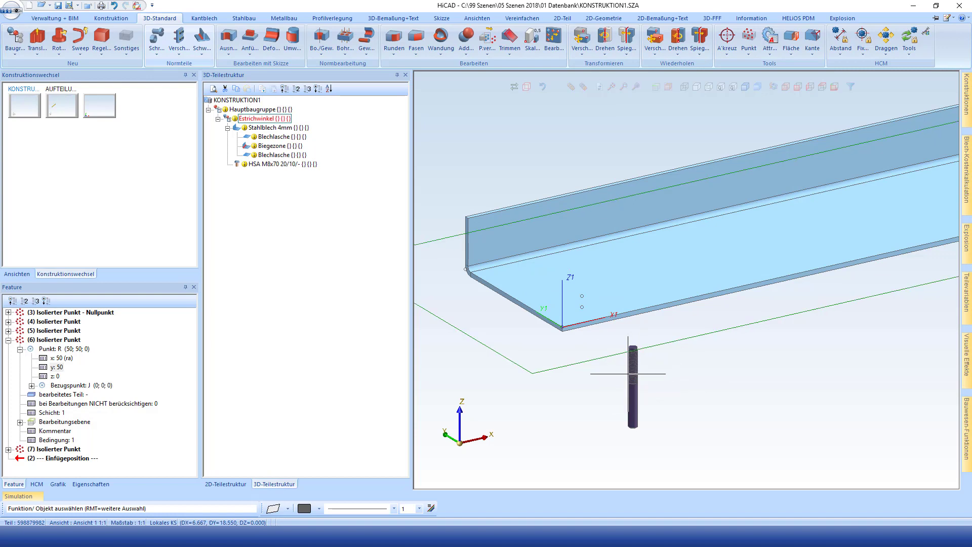
{"action": "left_click", "coordinate": [8, 341]}
{"action": "left_click", "coordinate": [267, 164]}
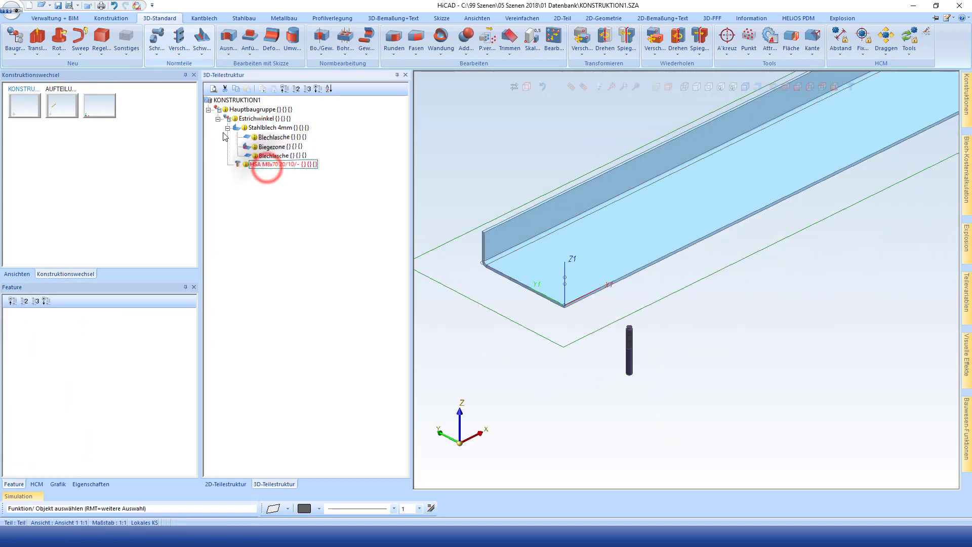
{"action": "left_click", "coordinate": [228, 128]}
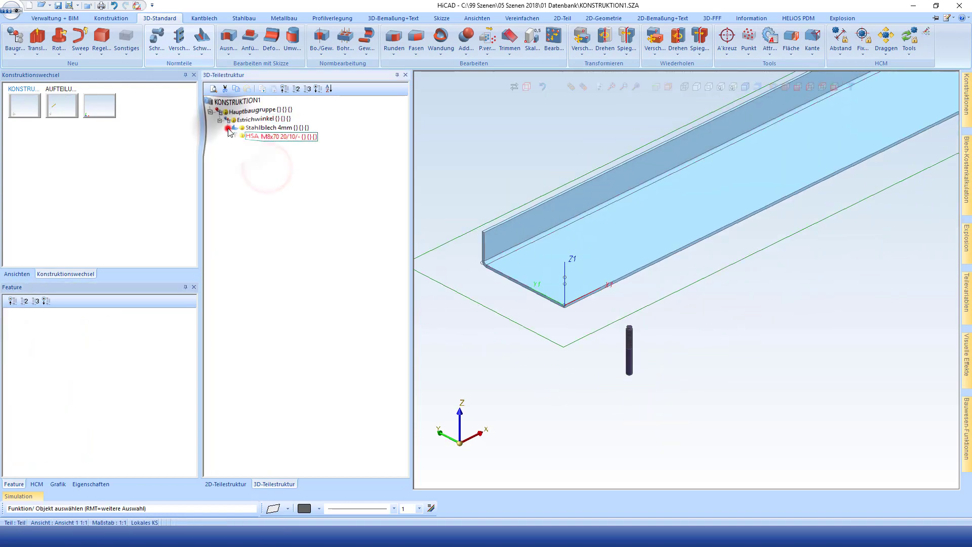
{"action": "right_click", "coordinate": [273, 119]}
{"action": "mouse_move", "coordinate": [395, 221]}
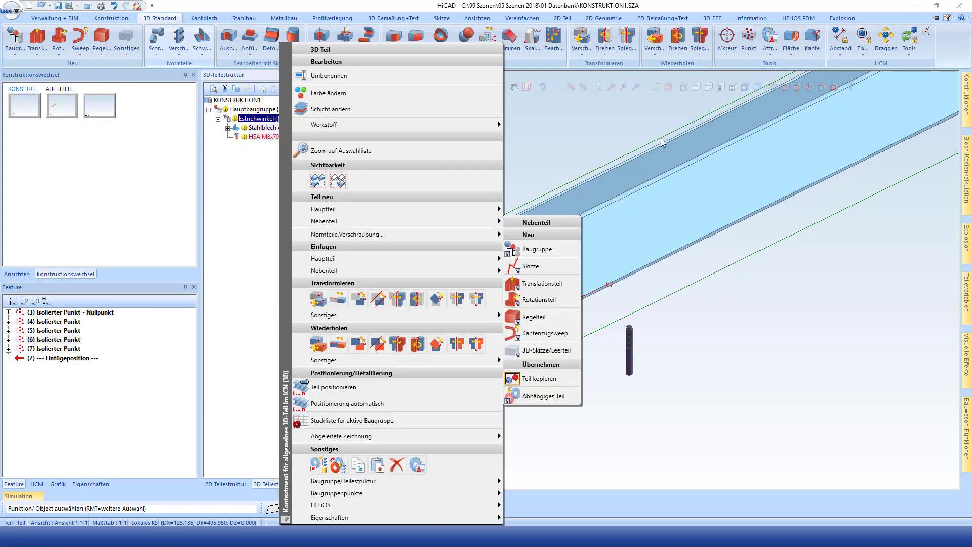
{"action": "left_click", "coordinate": [542, 138]}
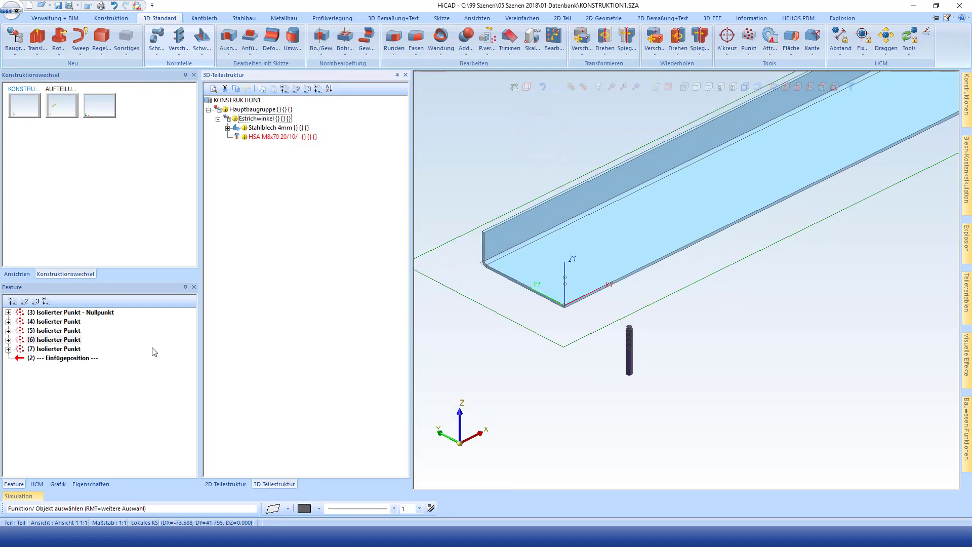
{"action": "left_click", "coordinate": [630, 340]}
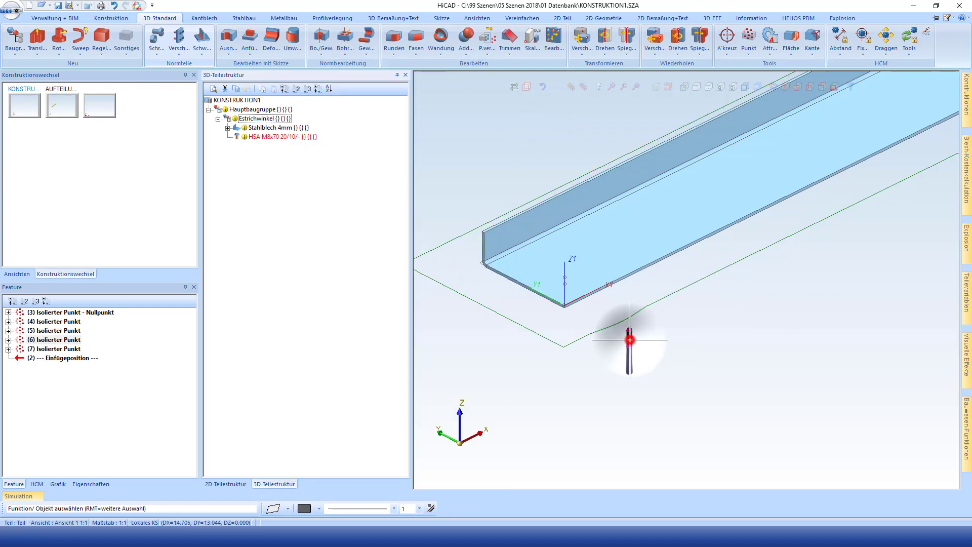
{"action": "right_click", "coordinate": [61, 385]}
{"action": "left_click", "coordinate": [100, 442]}
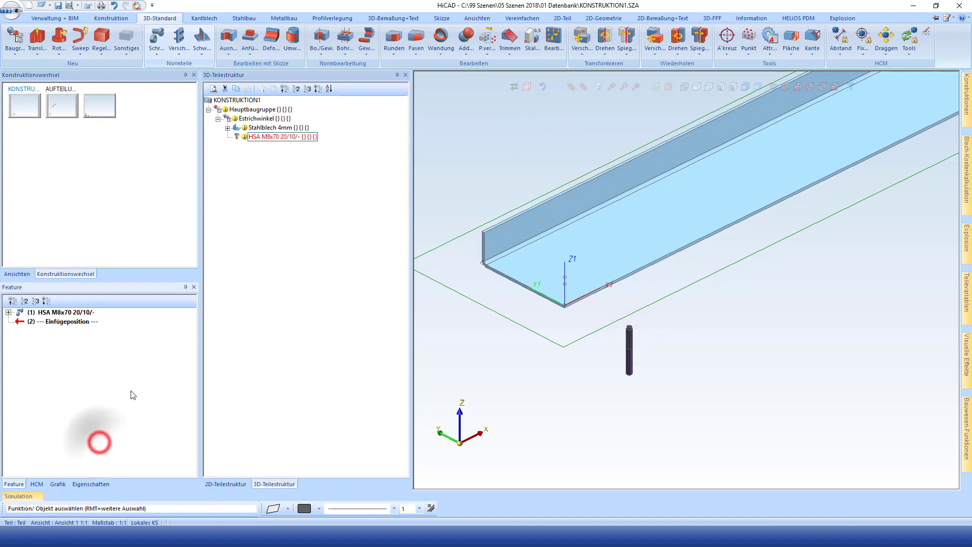
Move the HSA M8x70 anchor by its bottom point onto the 4 mm sheet near the angle's corner.
{"action": "right_click", "coordinate": [11, 316]}
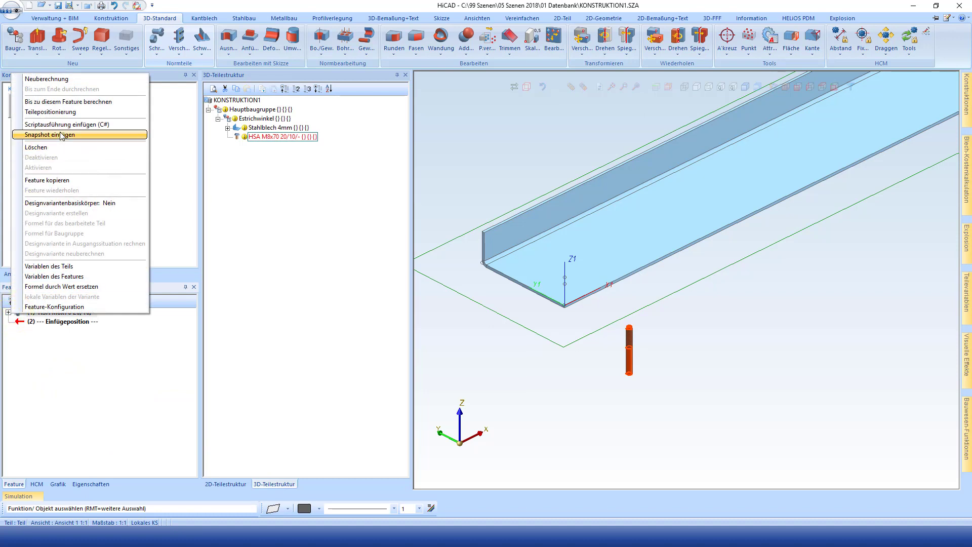
{"action": "left_click", "coordinate": [60, 111]}
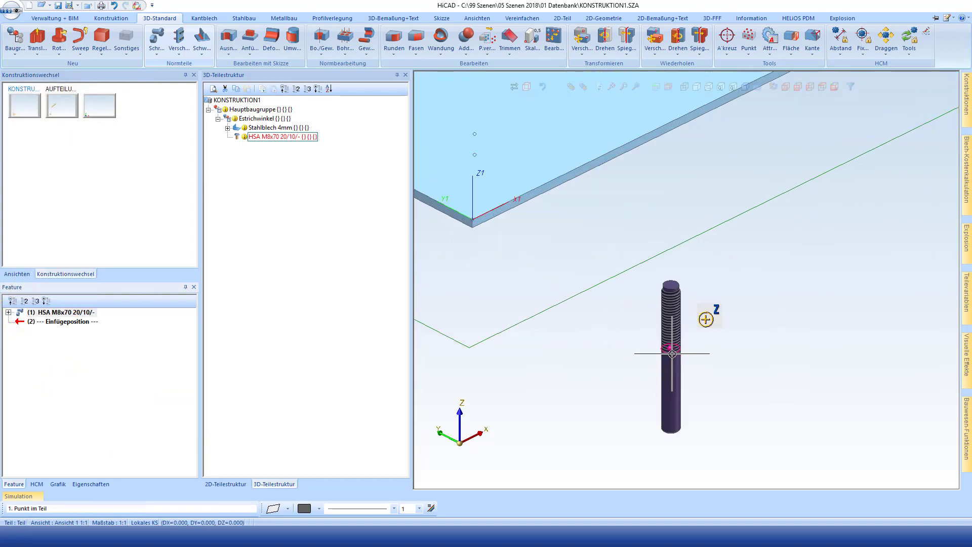
{"action": "left_click", "coordinate": [672, 354]}
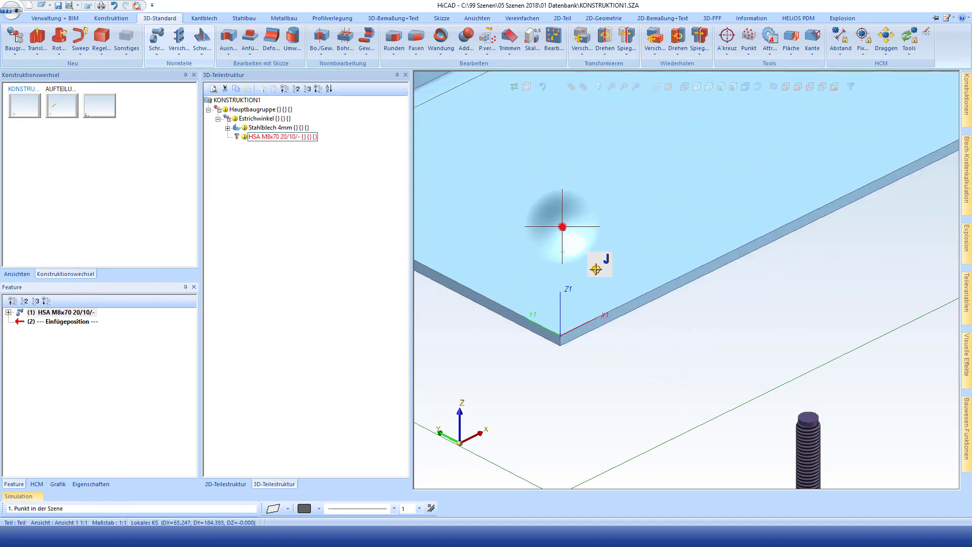
{"action": "left_click", "coordinate": [562, 227]}
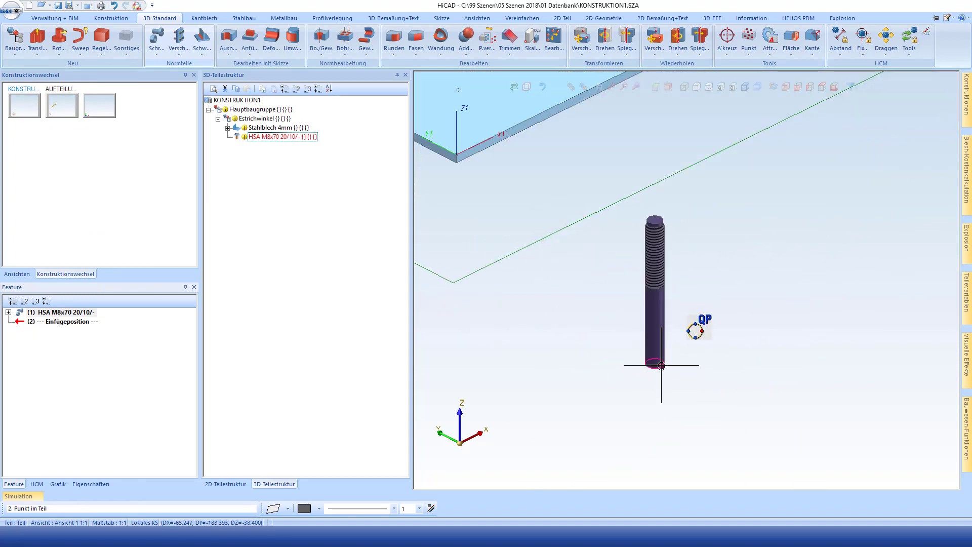
{"action": "left_click", "coordinate": [653, 367]}
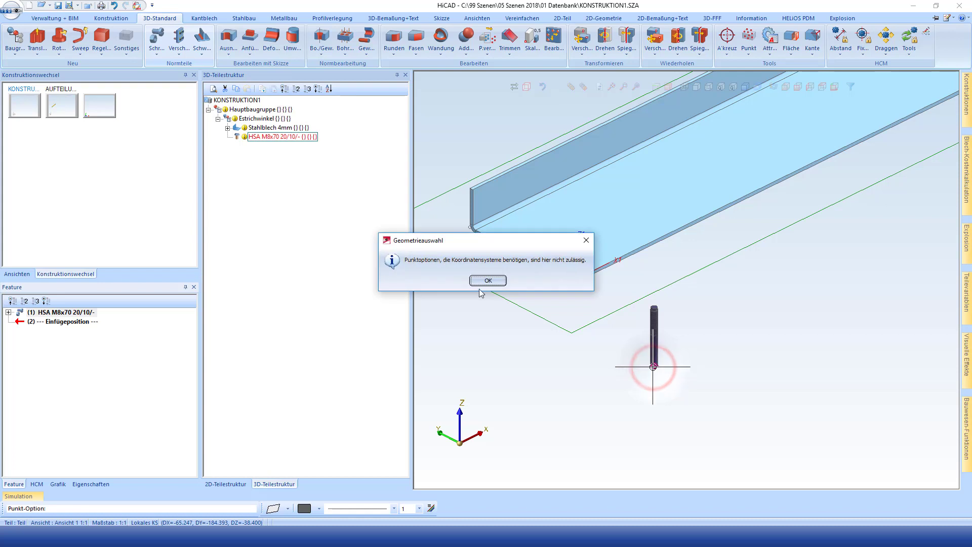
{"action": "left_click", "coordinate": [488, 281]}
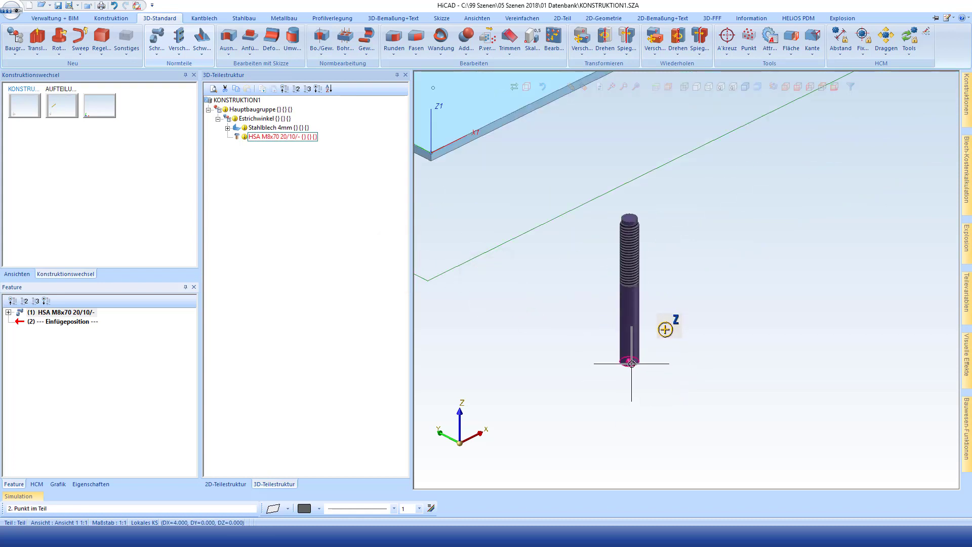
{"action": "left_click", "coordinate": [631, 363]}
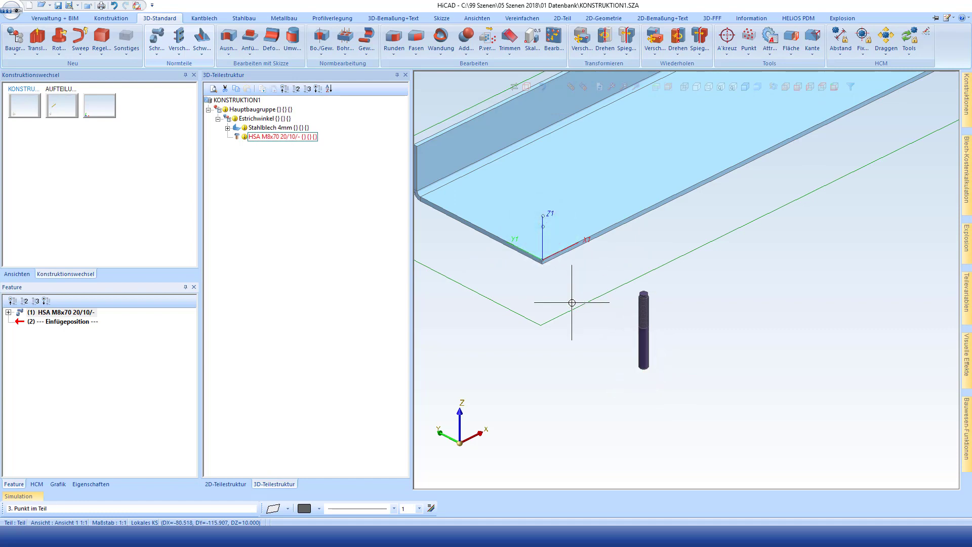
{"action": "left_click", "coordinate": [644, 297]}
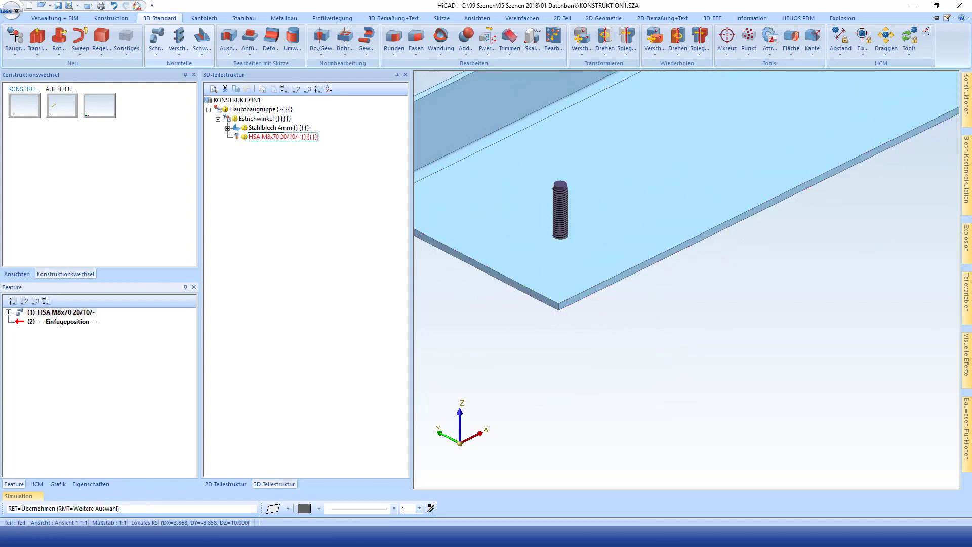
{"action": "mouse_move", "coordinate": [587, 202]}
{"action": "middle_mouse_down"}
{"action": "mouse_move", "coordinate": [573, 245]}
{"action": "mouse_move", "coordinate": [569, 234]}
{"action": "middle_mouse_up"}
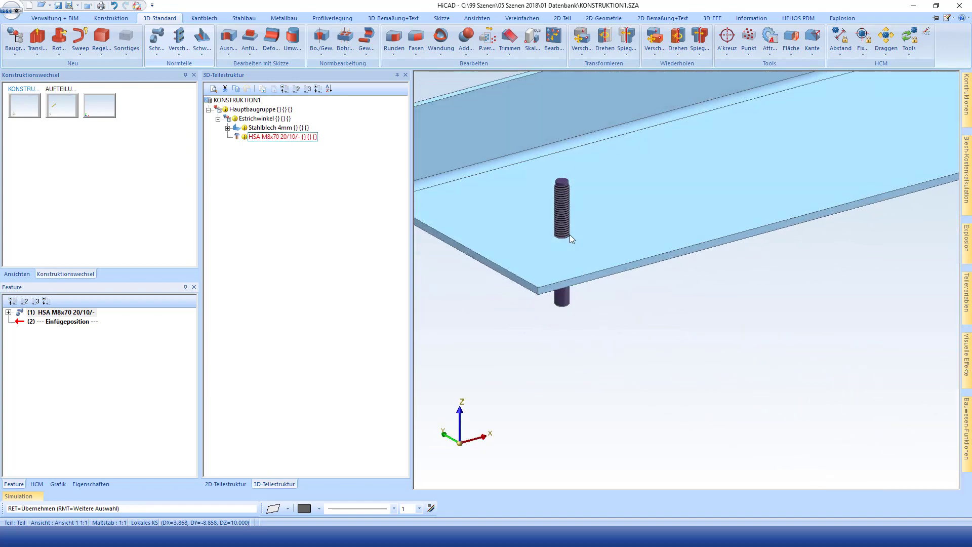
Accept the anchor's new position on the screed angle.
{"action": "key", "text": "Return"}
{"action": "scroll", "coordinate": [514, 283], "scroll_direction": "down", "scroll_amount": 5}
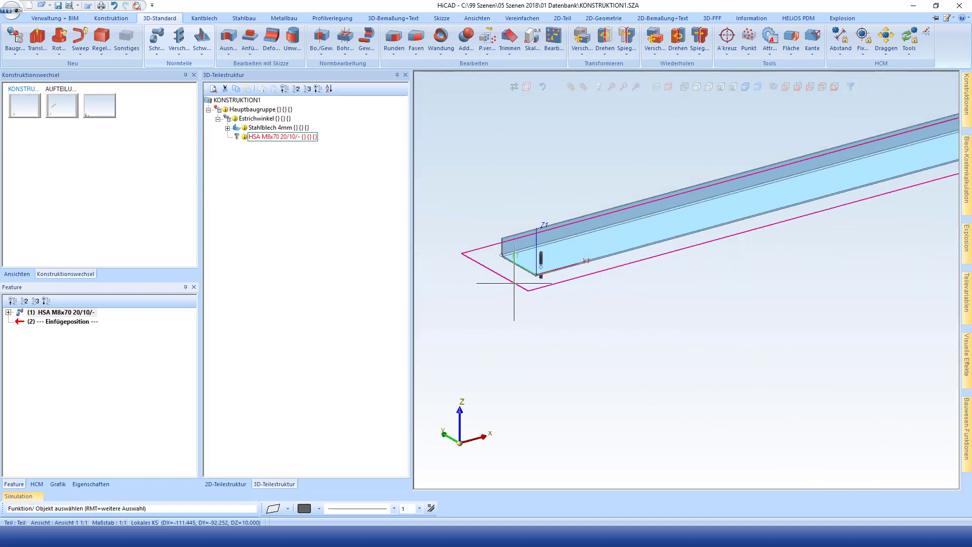
{"action": "scroll", "coordinate": [514, 283], "scroll_direction": "down", "scroll_amount": 3}
{"action": "scroll", "coordinate": [495, 269], "scroll_direction": "up", "scroll_amount": 3}
{"action": "scroll", "coordinate": [495, 268], "scroll_direction": "up", "scroll_amount": 2}
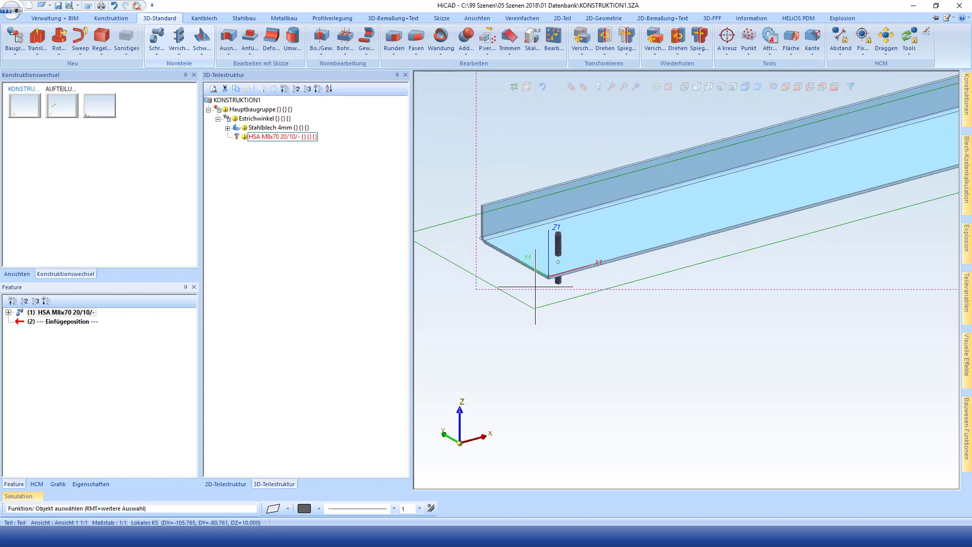
{"action": "scroll", "coordinate": [535, 287], "scroll_direction": "down", "scroll_amount": 3}
{"action": "scroll", "coordinate": [535, 286], "scroll_direction": "down", "scroll_amount": 2}
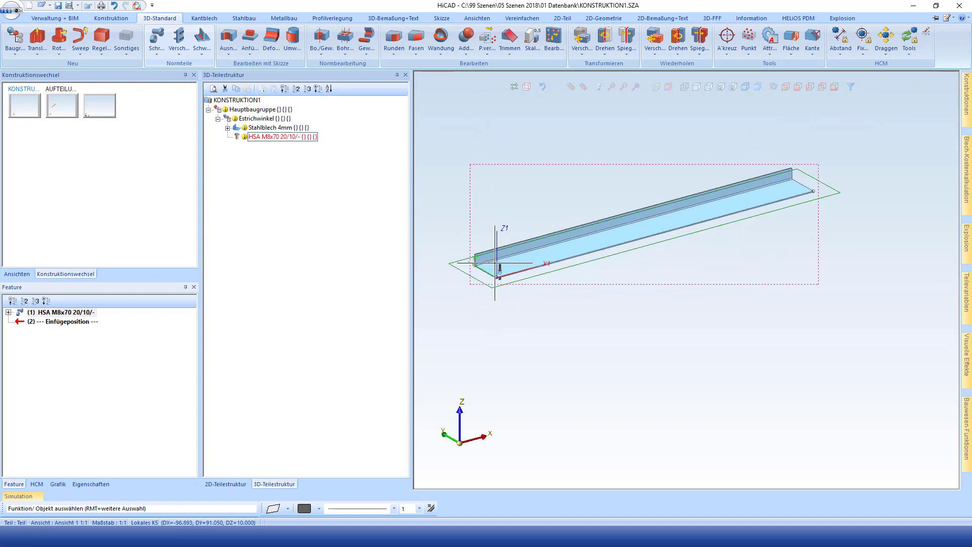
{"action": "scroll", "coordinate": [485, 274], "scroll_direction": "up", "scroll_amount": 3}
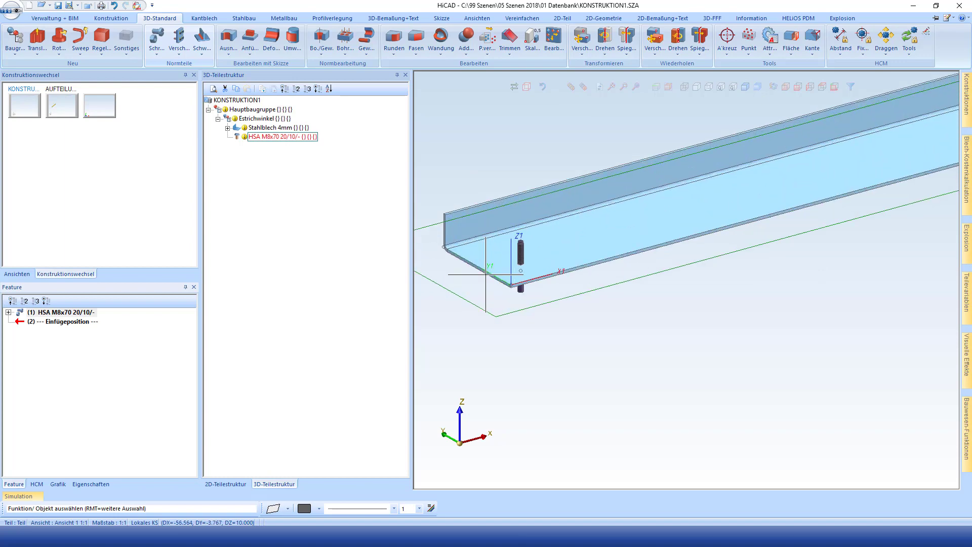
Start a Parametrisches Raster repetition of the HSA anchor via Wiederholen > Sonstiges.
{"action": "right_click", "coordinate": [263, 144]}
{"action": "mouse_move", "coordinate": [380, 368]}
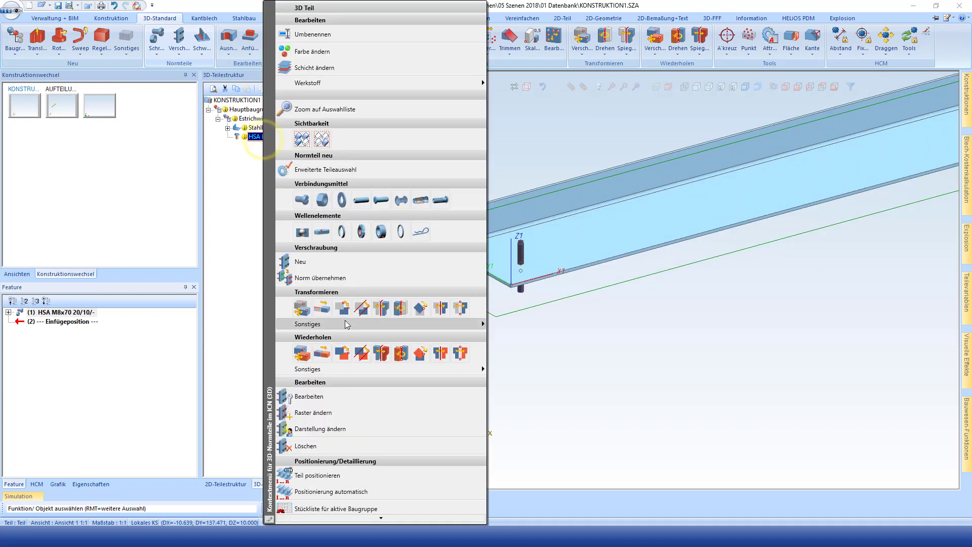
{"action": "left_click", "coordinate": [329, 367]}
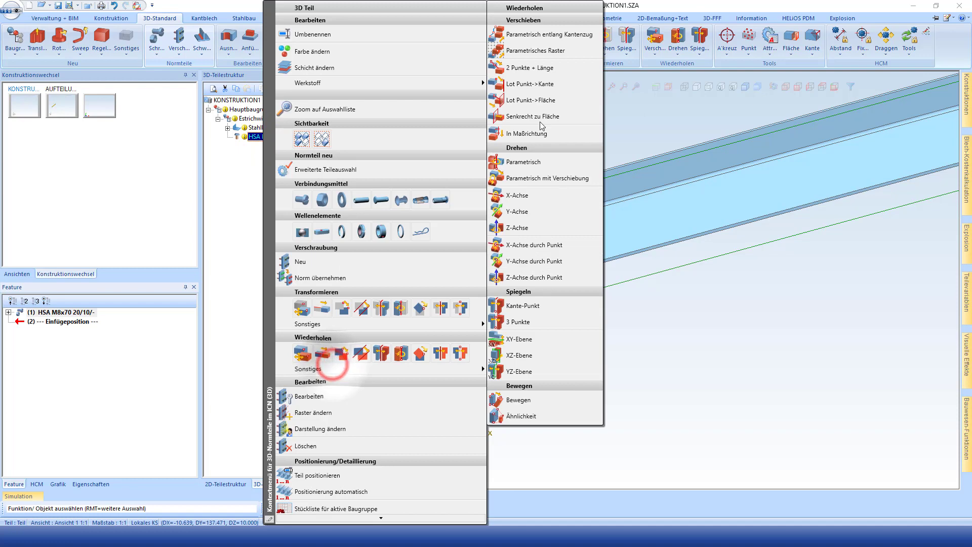
{"action": "left_click", "coordinate": [553, 51]}
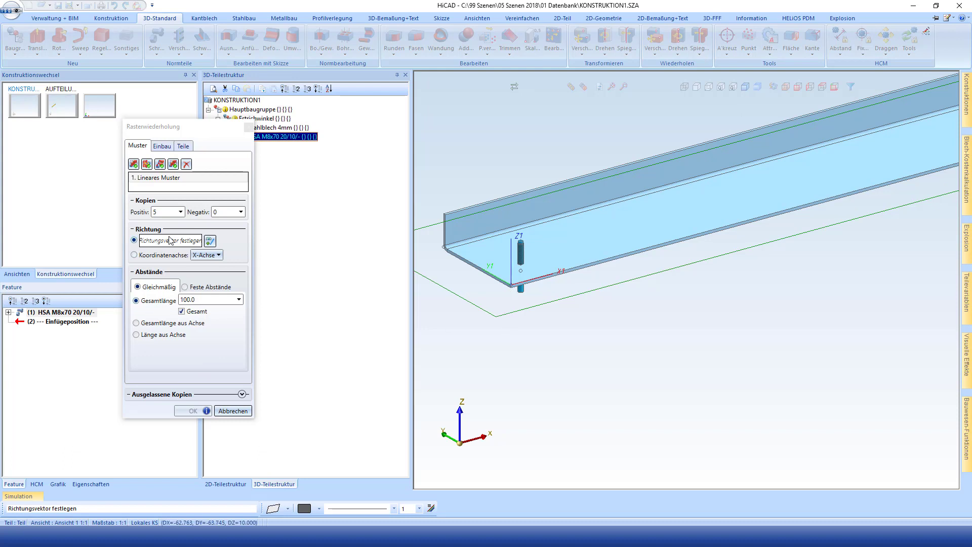
Repeat the anchor 5 times over 100 along the angle, from its near end to its far end.
{"action": "left_click", "coordinate": [511, 283]}
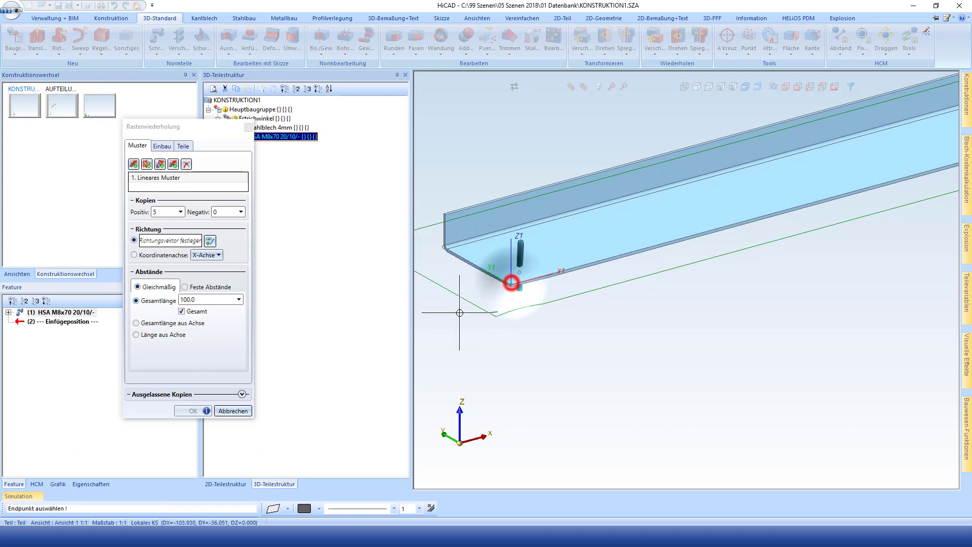
{"action": "scroll", "coordinate": [455, 278], "scroll_direction": "down", "scroll_amount": 3}
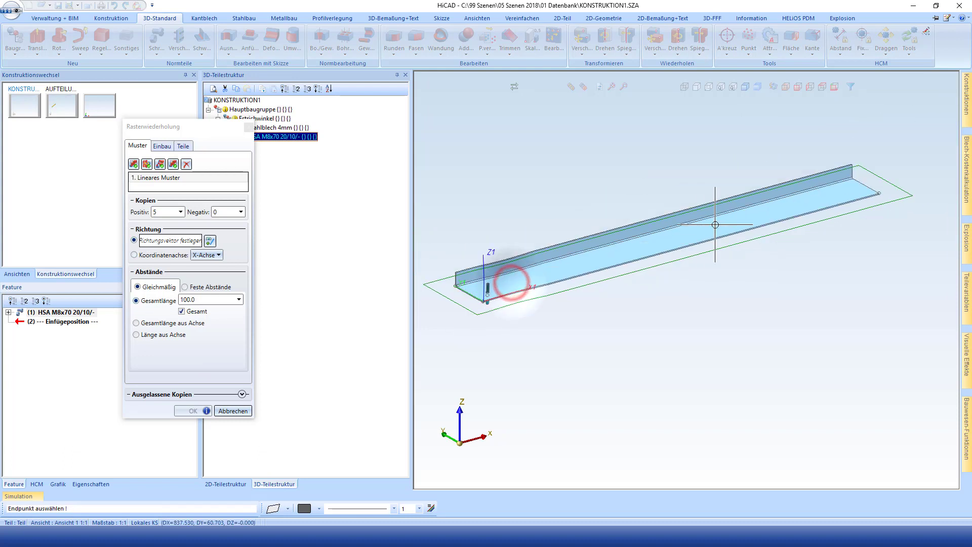
{"action": "left_click", "coordinate": [883, 191]}
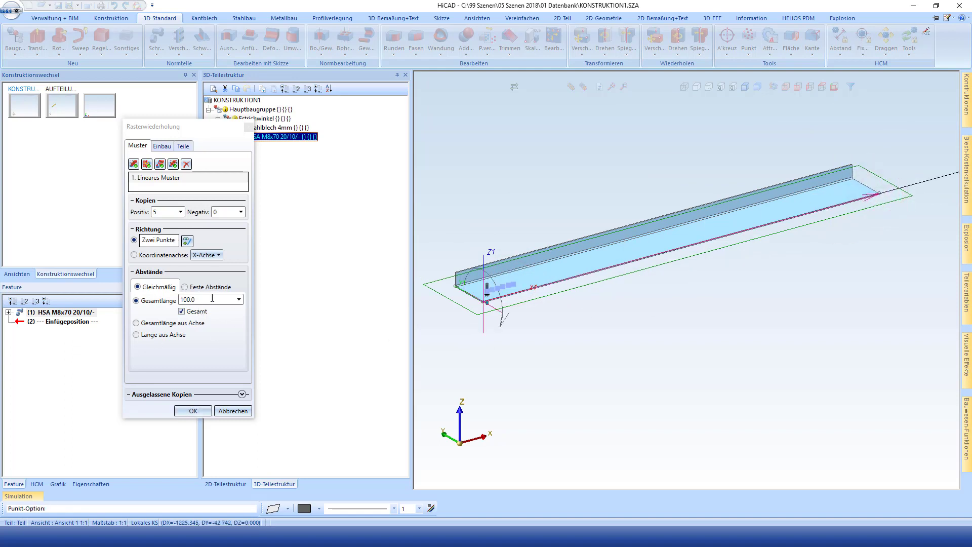
{"action": "left_click", "coordinate": [162, 146]}
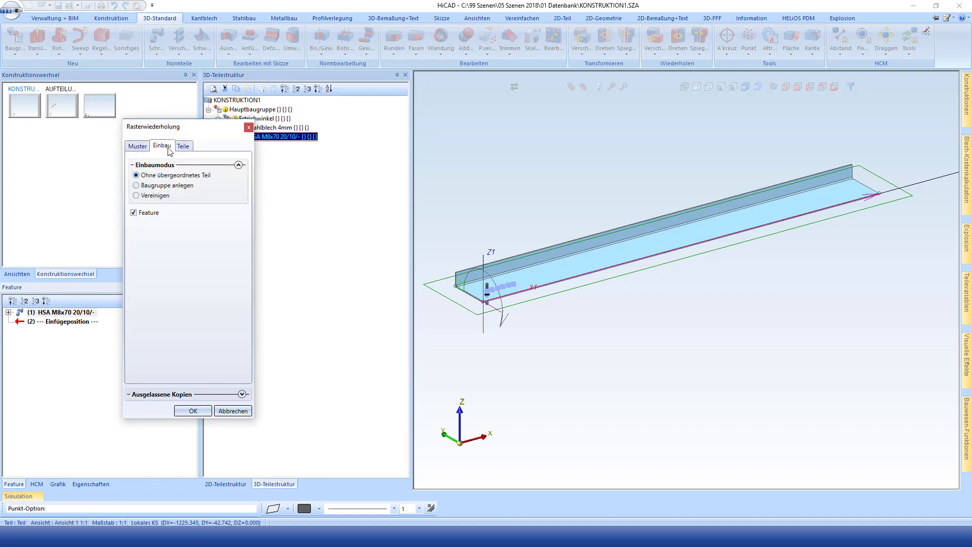
{"action": "left_click", "coordinate": [193, 410]}
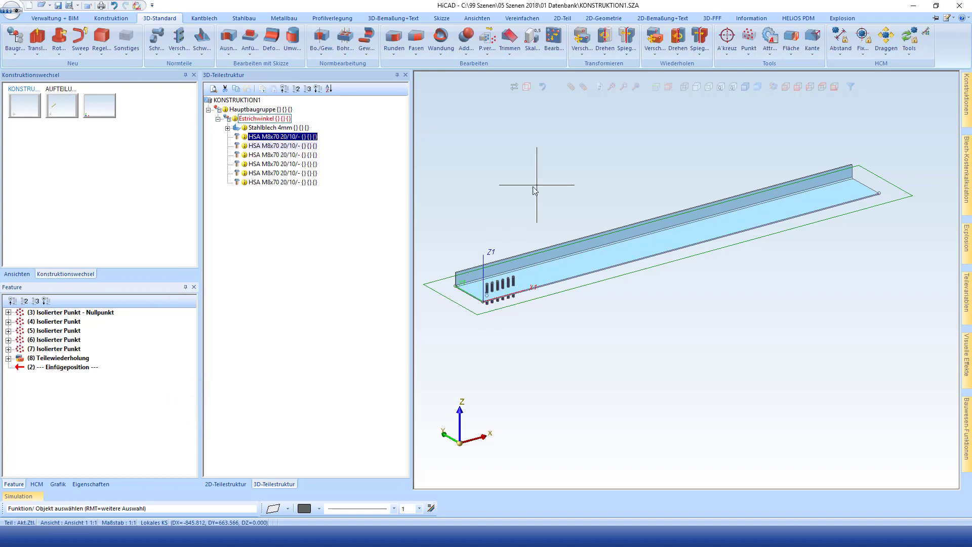
Set the Translation's Gesamtabstand to lange-(2*ra), making the anchor repetition span 1400.
{"action": "scroll", "coordinate": [550, 314], "scroll_direction": "up", "scroll_amount": 3}
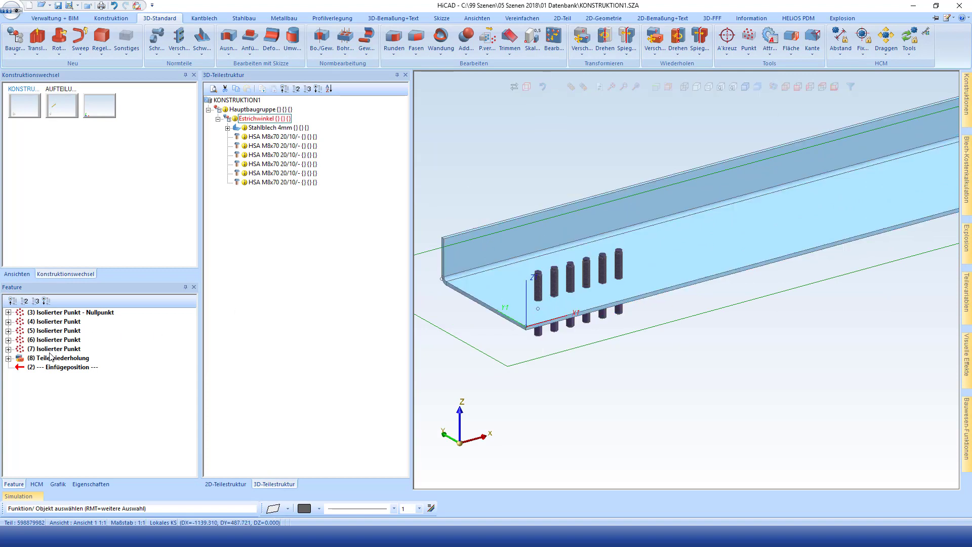
{"action": "left_click", "coordinate": [8, 358]}
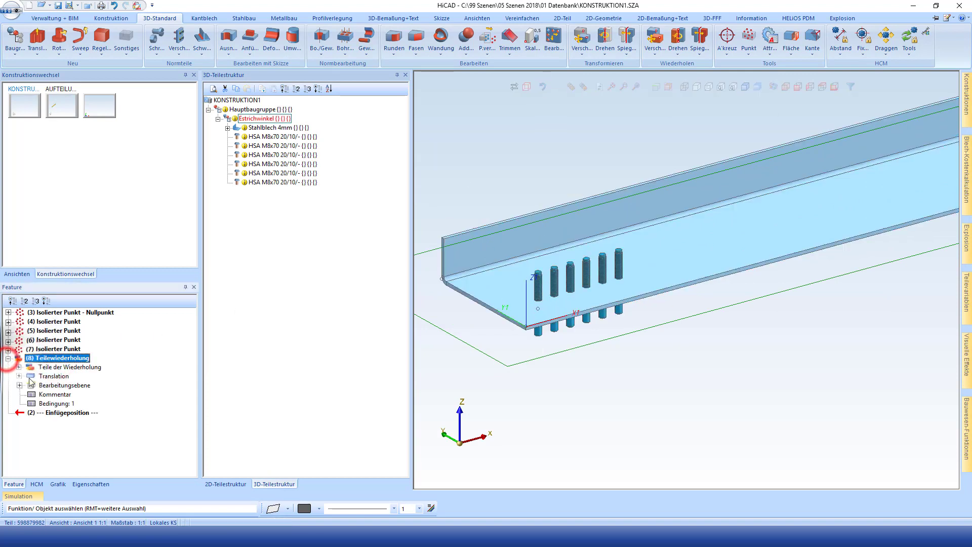
{"action": "left_click", "coordinate": [19, 377]}
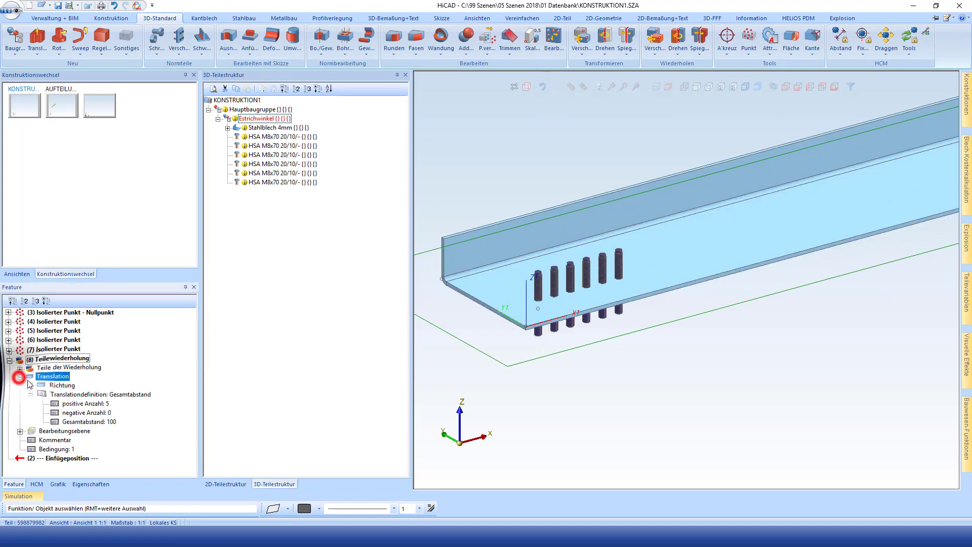
{"action": "double_click", "coordinate": [93, 424]}
{"action": "type", "text": "lange-(2*ra)"}
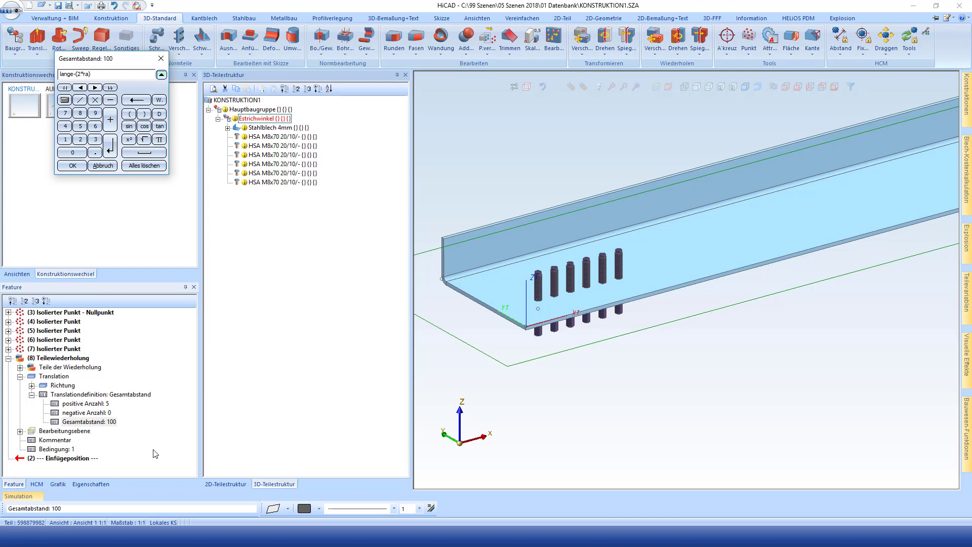
{"action": "key", "text": "Return"}
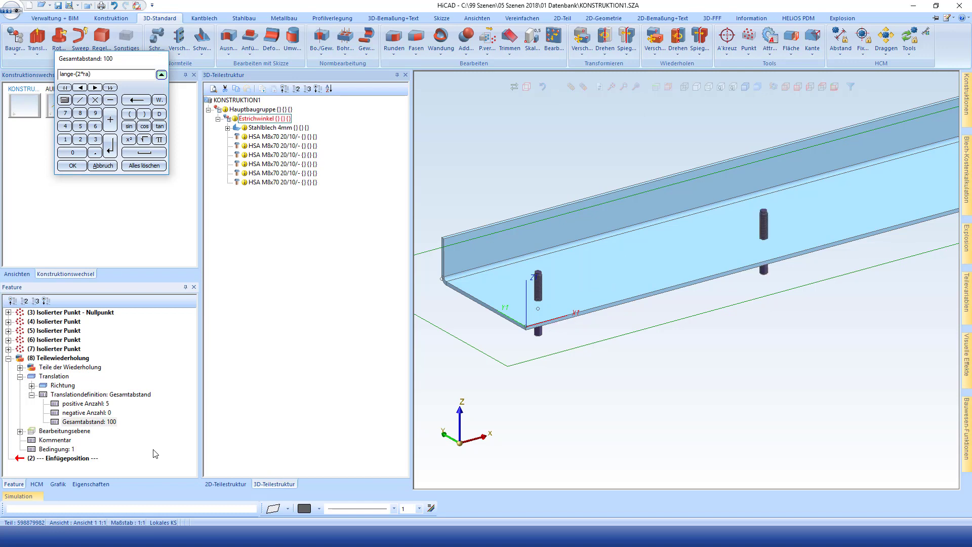
{"action": "scroll", "coordinate": [658, 351], "scroll_direction": "down", "scroll_amount": 3}
{"action": "scroll", "coordinate": [830, 126], "scroll_direction": "down", "scroll_amount": 2}
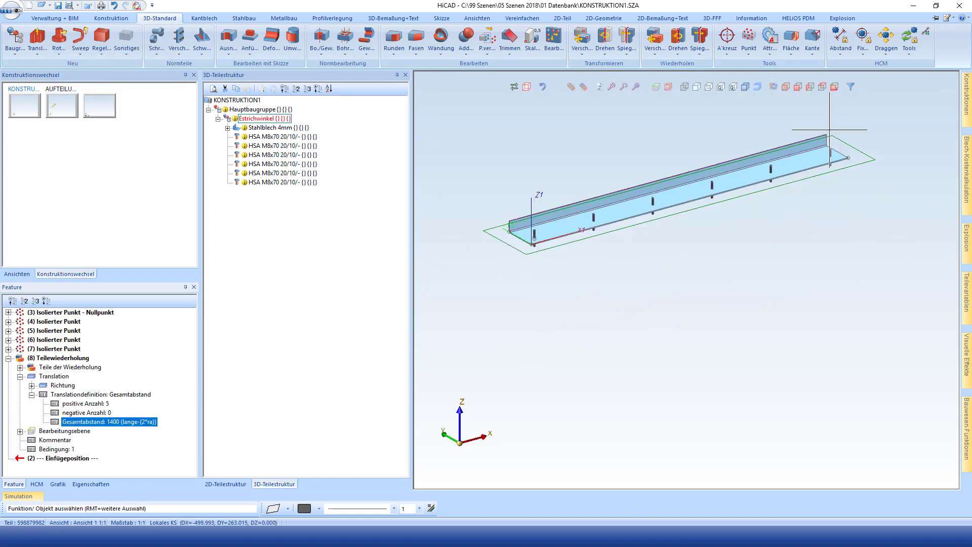
{"action": "scroll", "coordinate": [879, 132], "scroll_direction": "up", "scroll_amount": 2}
{"action": "scroll", "coordinate": [835, 216], "scroll_direction": "down", "scroll_amount": 1}
{"action": "scroll", "coordinate": [810, 223], "scroll_direction": "down", "scroll_amount": 2}
{"action": "scroll", "coordinate": [760, 233], "scroll_direction": "up", "scroll_amount": 3}
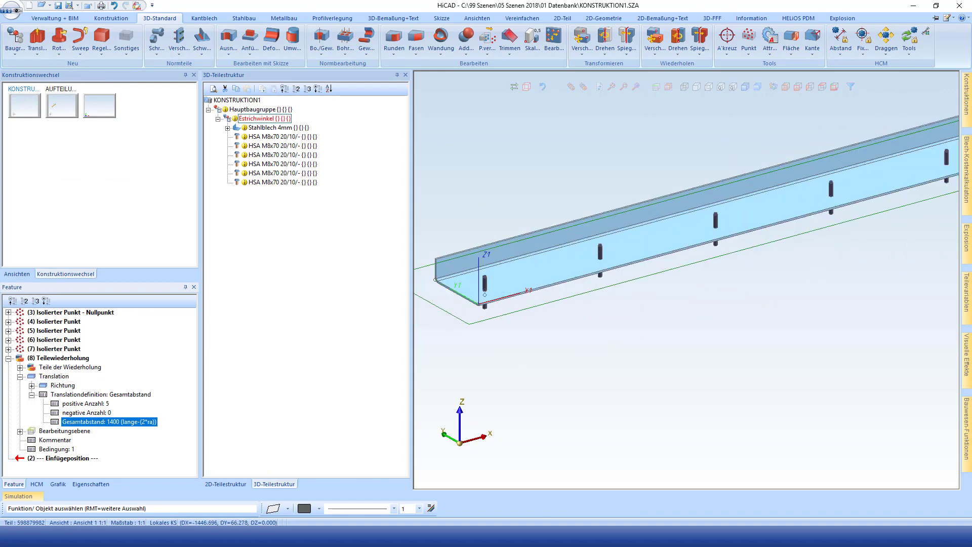
{"action": "scroll", "coordinate": [759, 233], "scroll_direction": "down", "scroll_amount": 2}
{"action": "scroll", "coordinate": [759, 228], "scroll_direction": "down", "scroll_amount": 1}
Switch to a flat plan view and begin a variable dimension at the anchor hole.
{"action": "left_click", "coordinate": [822, 87]}
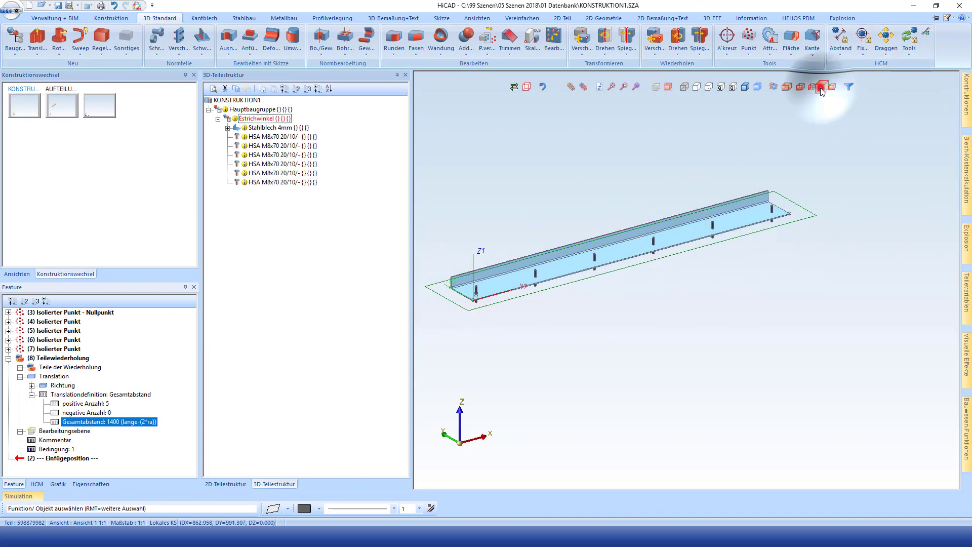
{"action": "scroll", "coordinate": [787, 224], "scroll_direction": "up", "scroll_amount": 2}
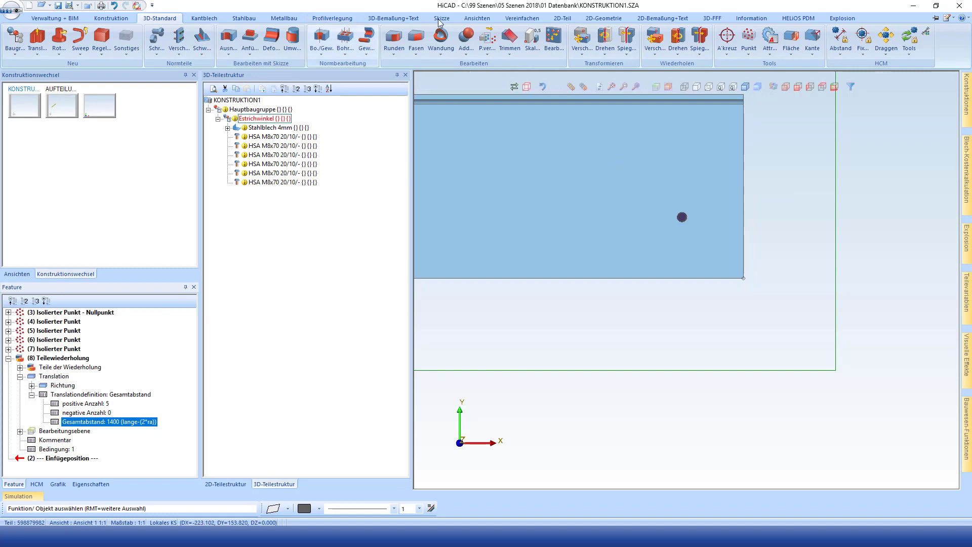
{"action": "left_click", "coordinate": [390, 18]}
{"action": "left_click", "coordinate": [16, 39]}
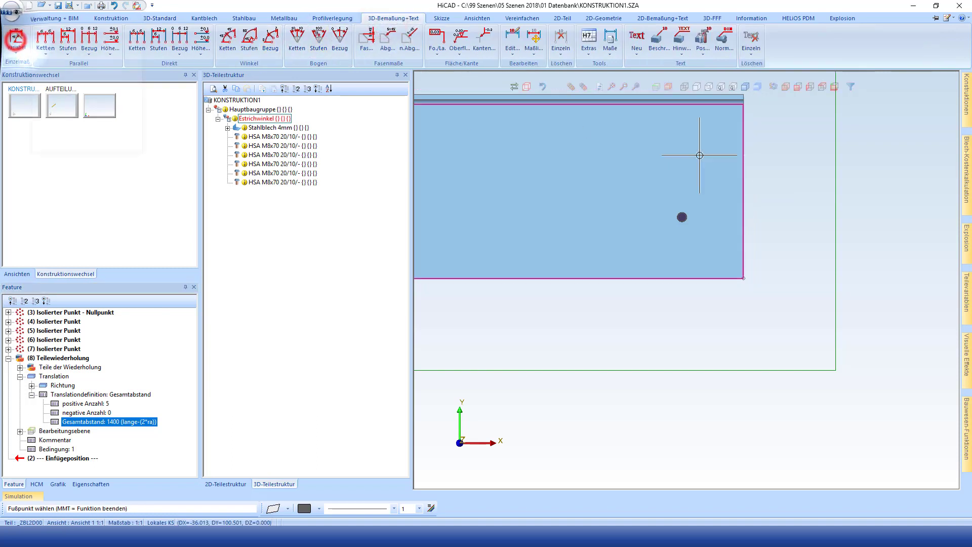
{"action": "left_click", "coordinate": [682, 217]}
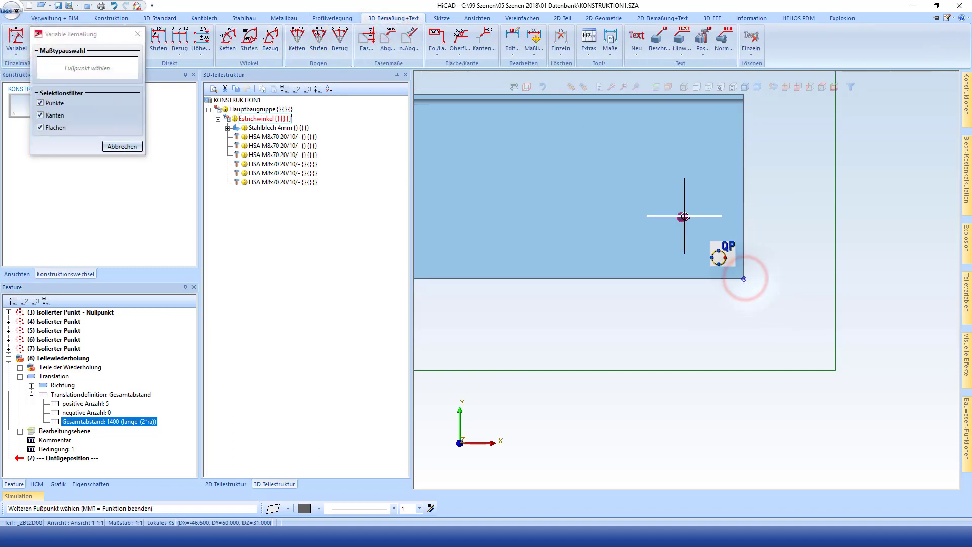
{"action": "scroll", "coordinate": [685, 216], "scroll_direction": "up", "scroll_amount": 2}
{"action": "left_click", "coordinate": [684, 216]}
Dimension the 50 offset from the plate corner to the first anchor hole below the plate.
{"action": "scroll", "coordinate": [685, 216], "scroll_direction": "down", "scroll_amount": 2}
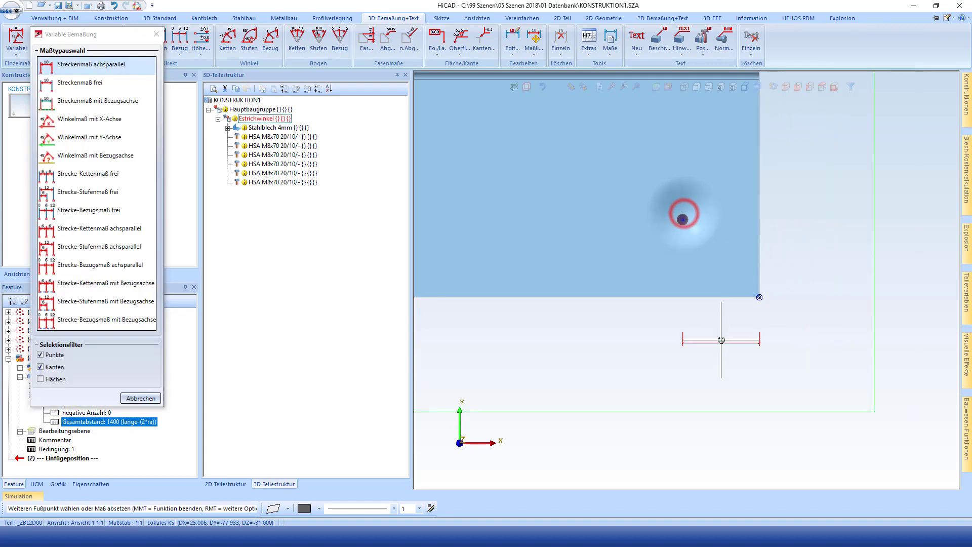
{"action": "left_click", "coordinate": [720, 339]}
{"action": "scroll", "coordinate": [720, 340], "scroll_direction": "down", "scroll_amount": 2}
{"action": "scroll", "coordinate": [547, 280], "scroll_direction": "up", "scroll_amount": 2}
{"action": "scroll", "coordinate": [548, 280], "scroll_direction": "up", "scroll_amount": 2}
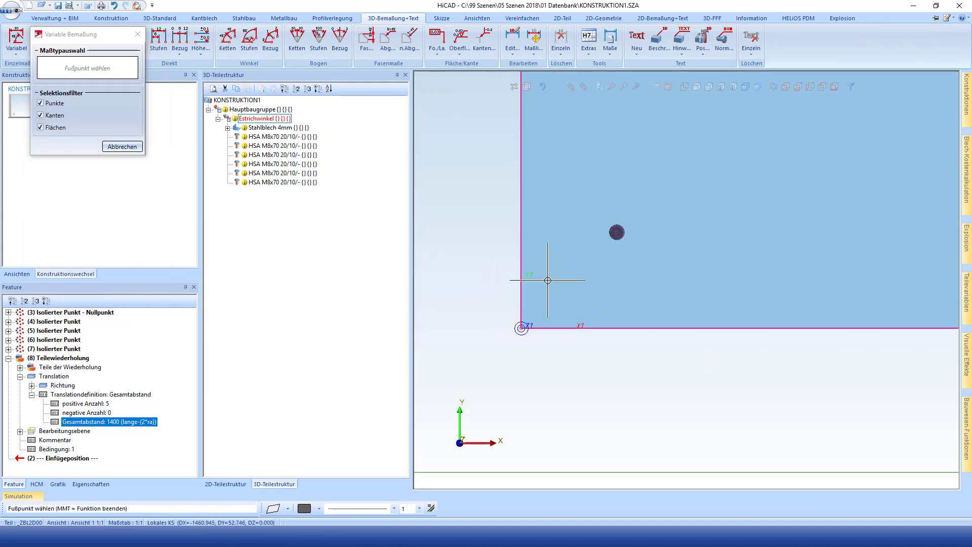
{"action": "left_click", "coordinate": [521, 309]}
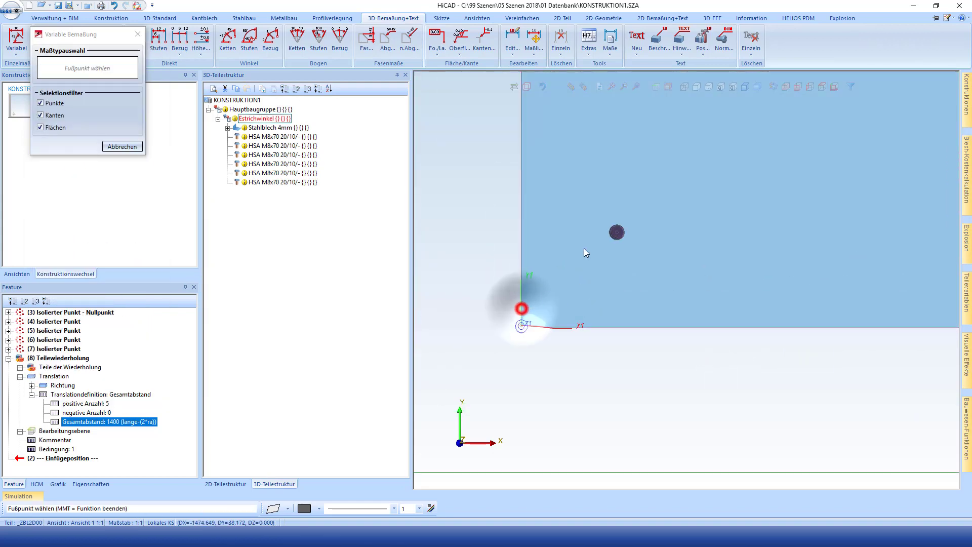
{"action": "left_click", "coordinate": [615, 232]}
{"action": "scroll", "coordinate": [615, 232], "scroll_direction": "down", "scroll_amount": 2}
{"action": "left_click", "coordinate": [624, 342]}
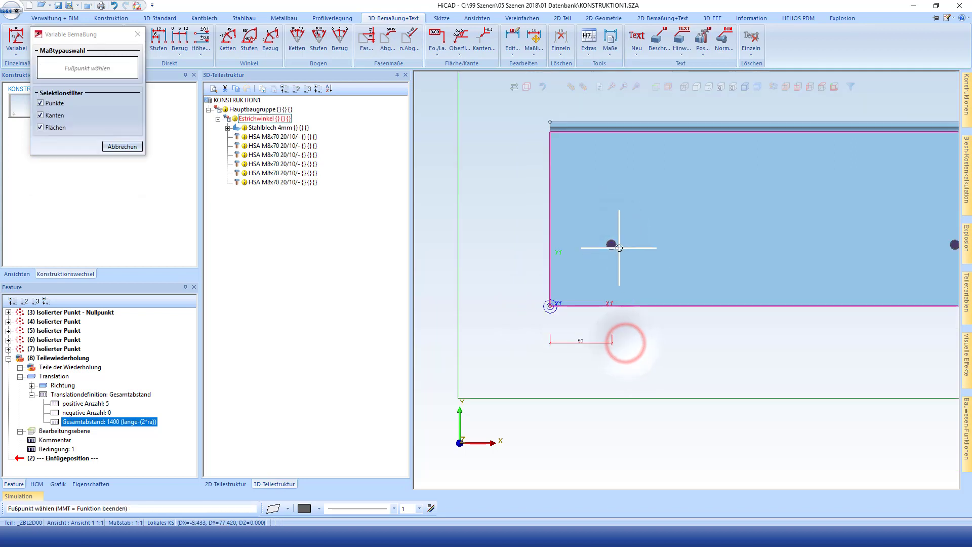
Dimension the spacing between two anchor holes below the plate and end the tool.
{"action": "left_click", "coordinate": [614, 245]}
{"action": "scroll", "coordinate": [803, 235], "scroll_direction": "up", "scroll_amount": 2}
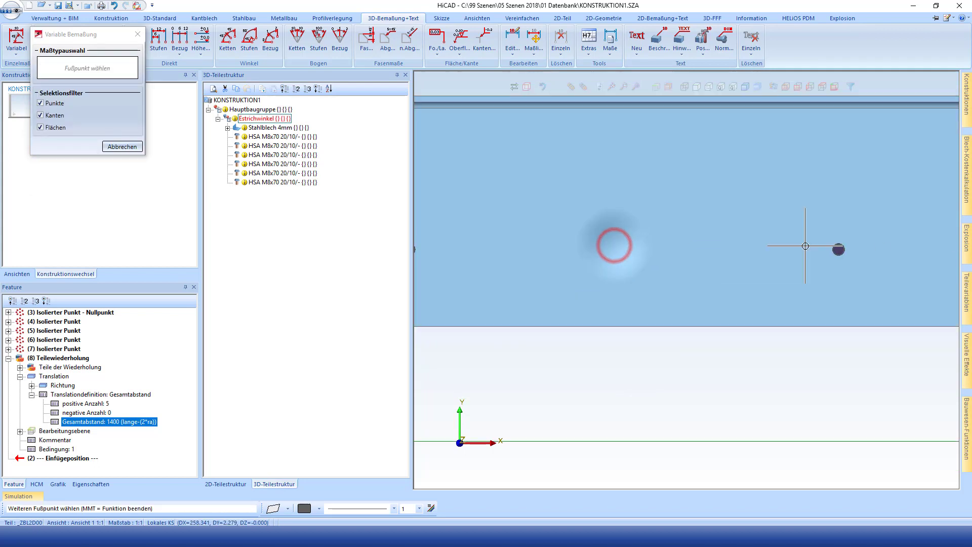
{"action": "left_click", "coordinate": [839, 251]}
{"action": "scroll", "coordinate": [839, 250], "scroll_direction": "down", "scroll_amount": 2}
{"action": "left_click", "coordinate": [785, 314]}
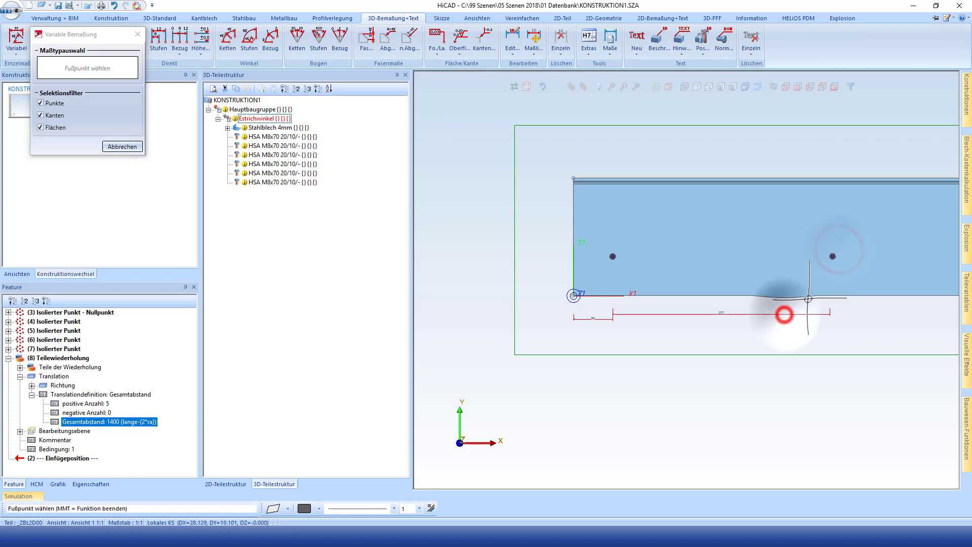
{"action": "middle_click", "coordinate": [623, 312]}
{"action": "scroll", "coordinate": [623, 312], "scroll_direction": "down", "scroll_amount": 2}
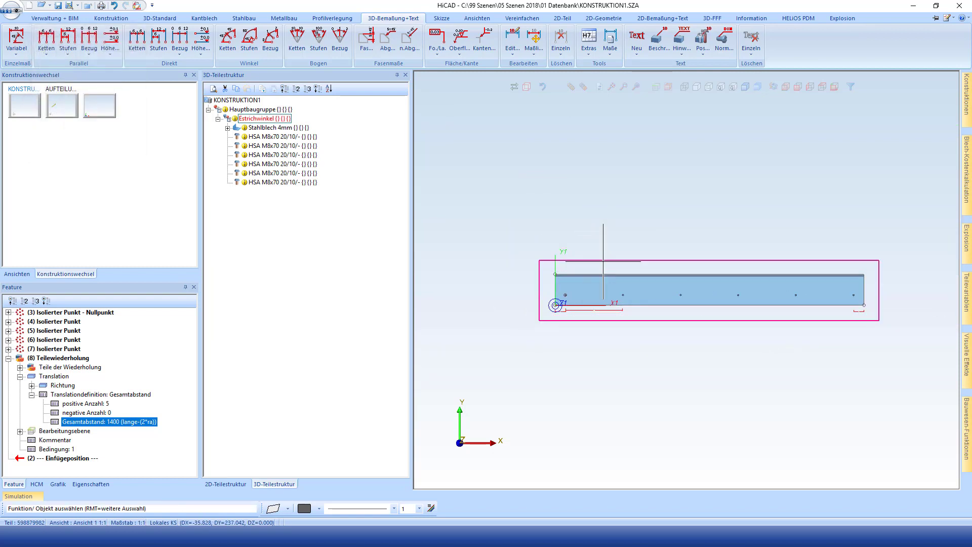
Delete the working plane frame, switch to isometric view, and select the positive Anzahl entry.
{"action": "right_click", "coordinate": [602, 261]}
{"action": "left_click", "coordinate": [707, 515]}
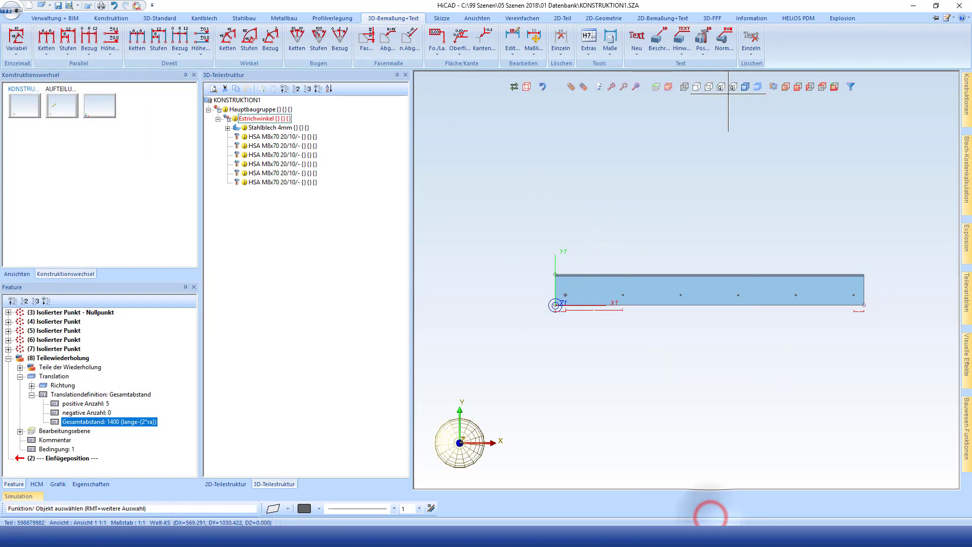
{"action": "left_click", "coordinate": [784, 86]}
{"action": "scroll", "coordinate": [856, 329], "scroll_direction": "up", "scroll_amount": 3}
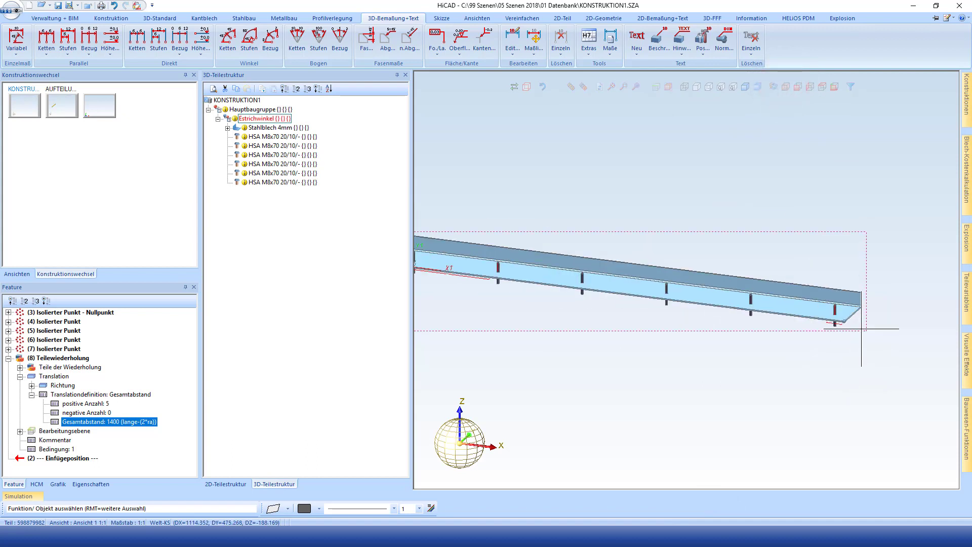
{"action": "scroll", "coordinate": [861, 329], "scroll_direction": "down", "scroll_amount": 2}
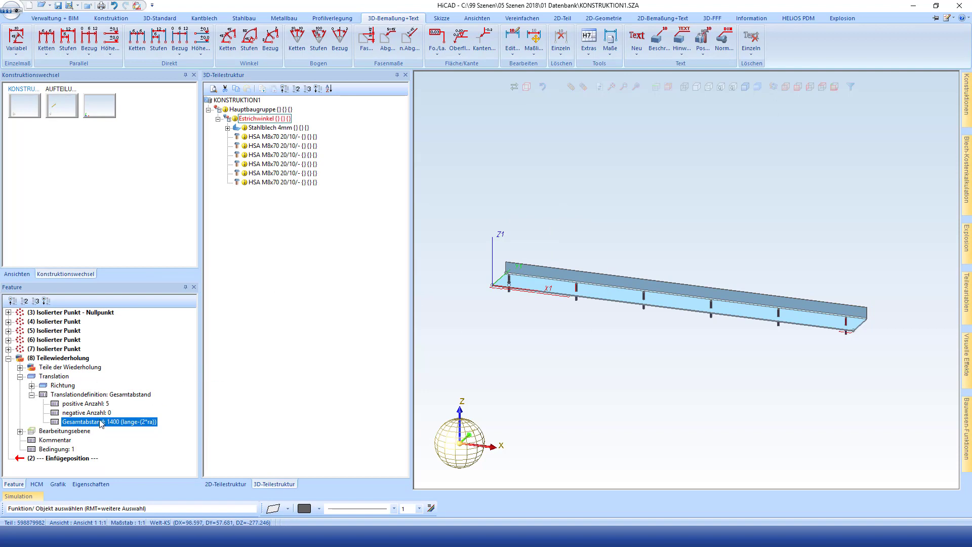
{"action": "left_click", "coordinate": [84, 403]}
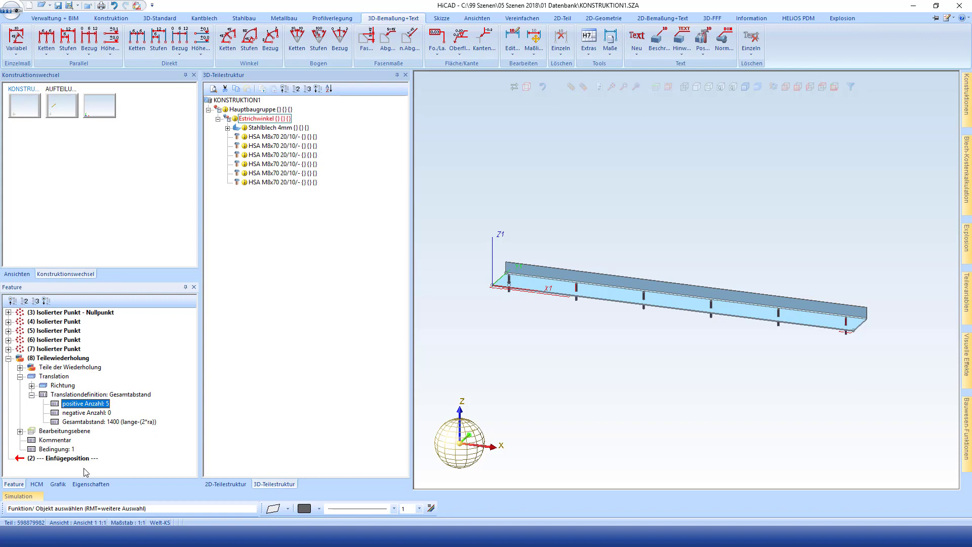
Add a number variable a_max with value 500 to the part's variables and apply.
{"action": "right_click", "coordinate": [84, 470]}
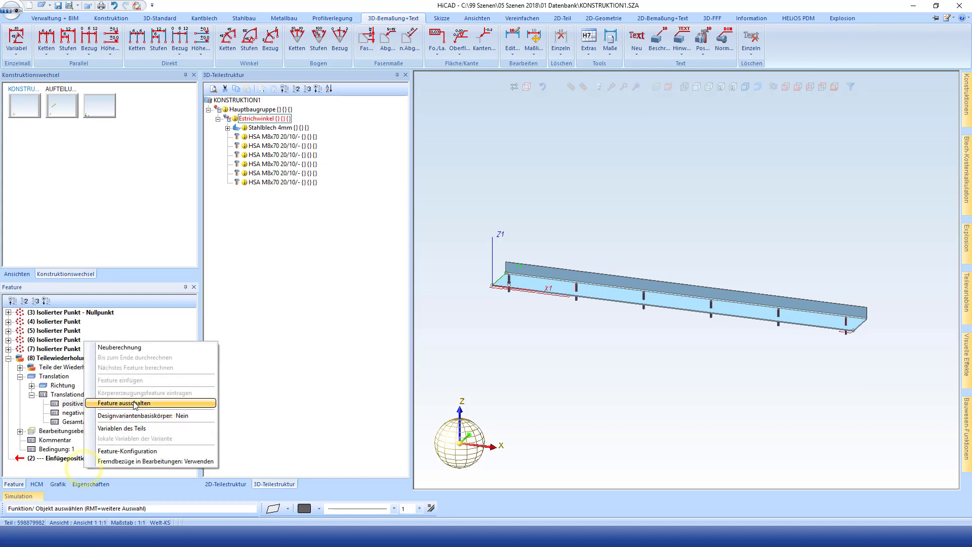
{"action": "left_click", "coordinate": [139, 427]}
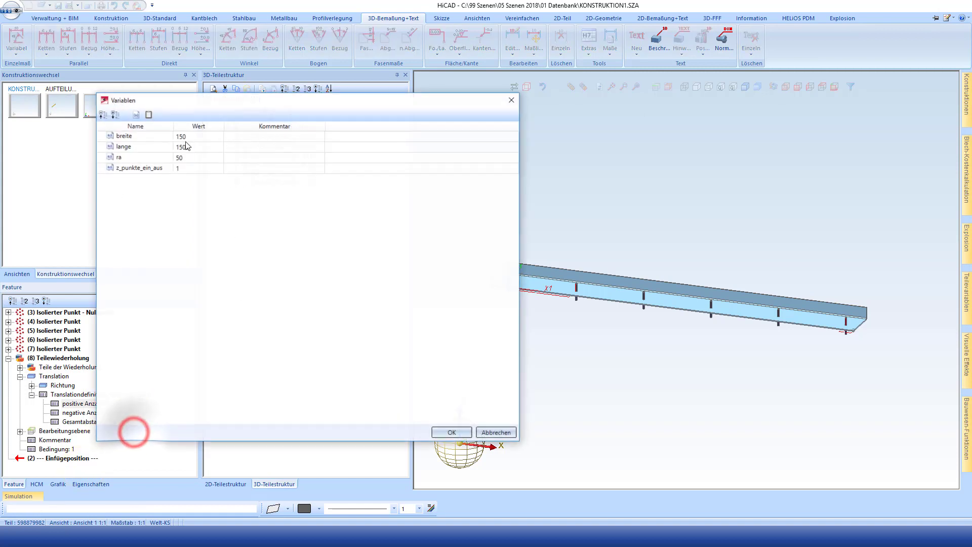
{"action": "right_click", "coordinate": [130, 199]}
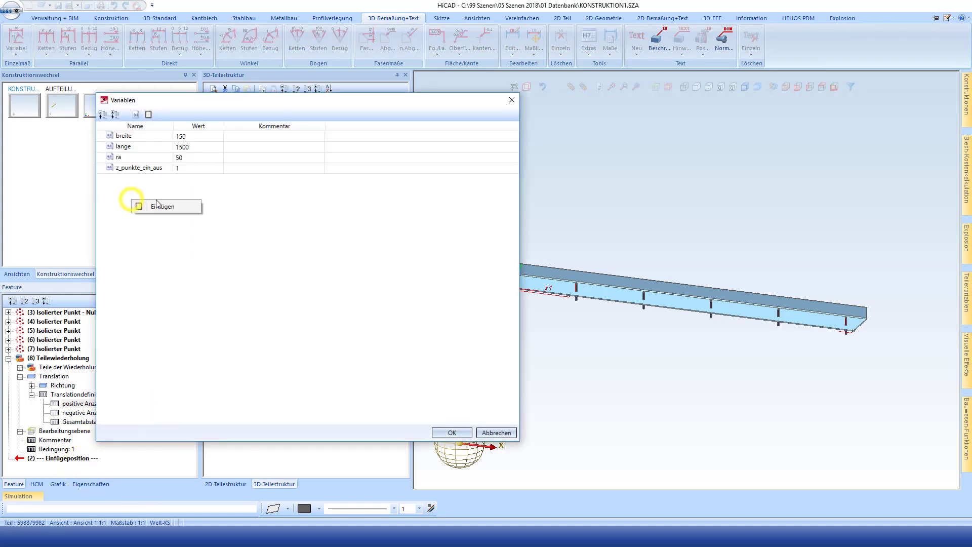
{"action": "left_click", "coordinate": [137, 115]}
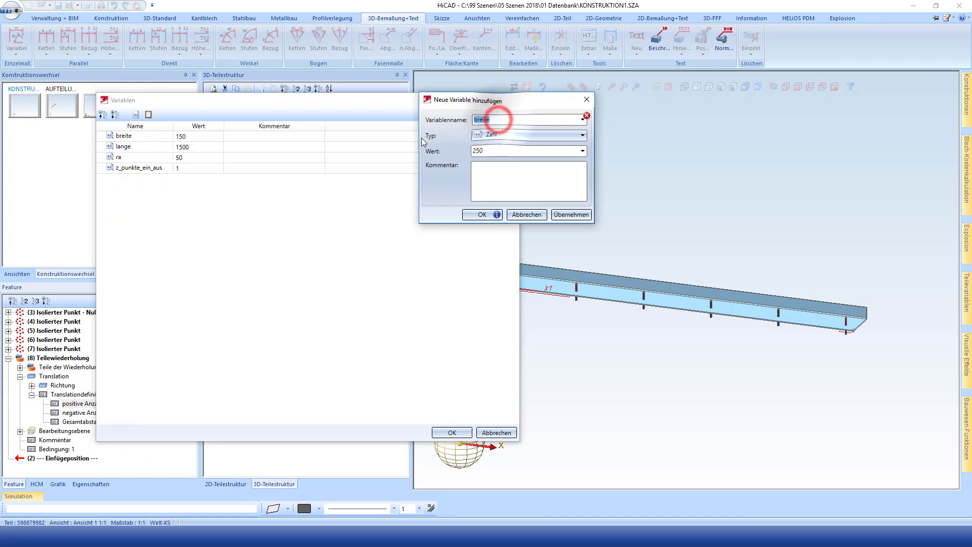
{"action": "type", "text": "a_max"}
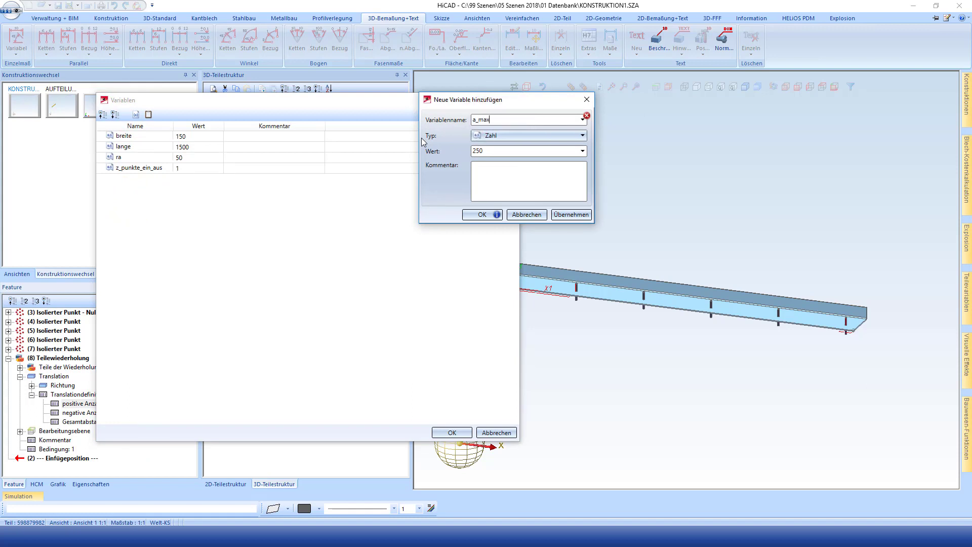
{"action": "left_click", "coordinate": [503, 156]}
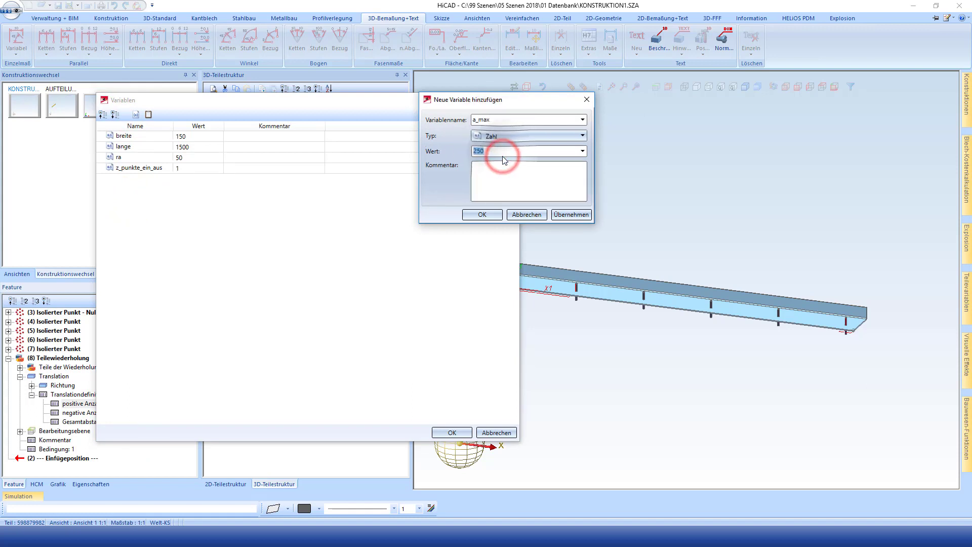
{"action": "type", "text": "500"}
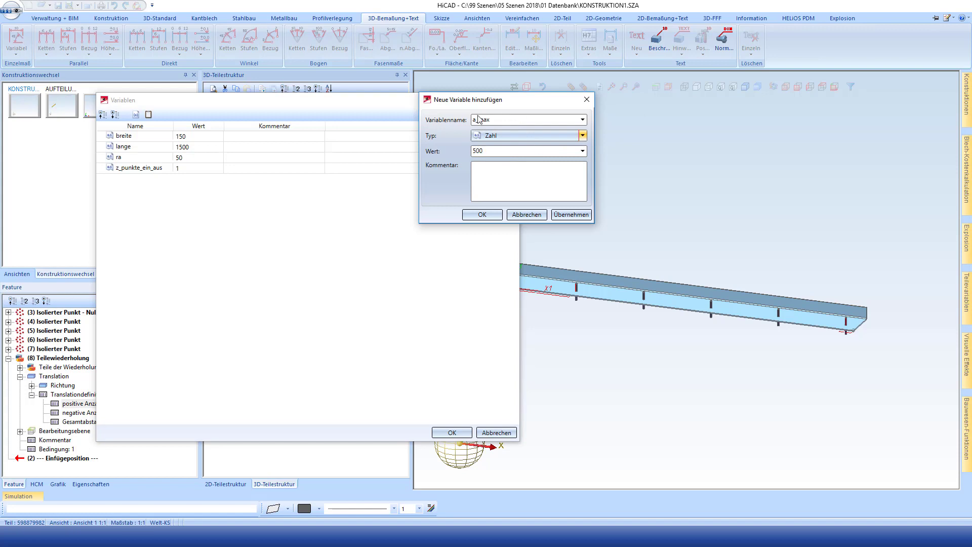
{"action": "left_click", "coordinate": [482, 214]}
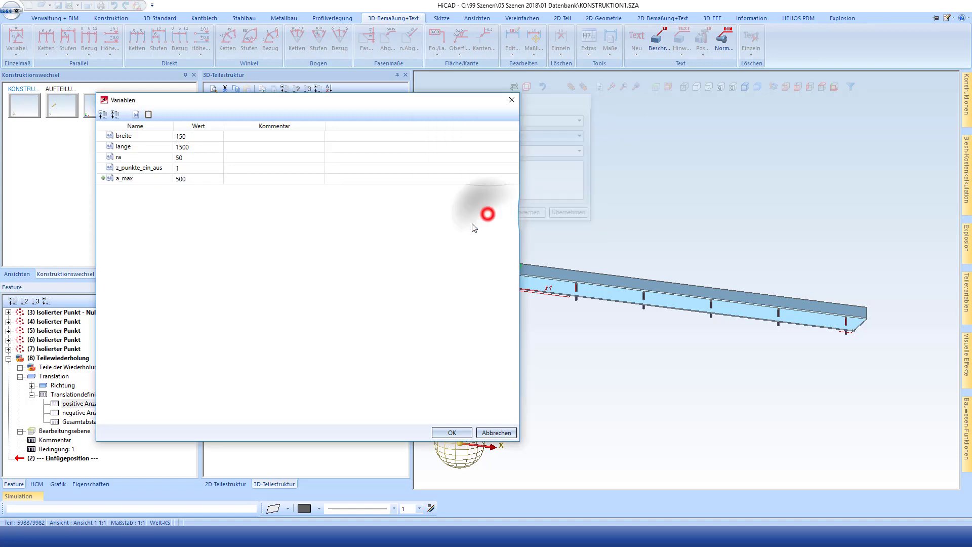
{"action": "left_click", "coordinate": [452, 431]}
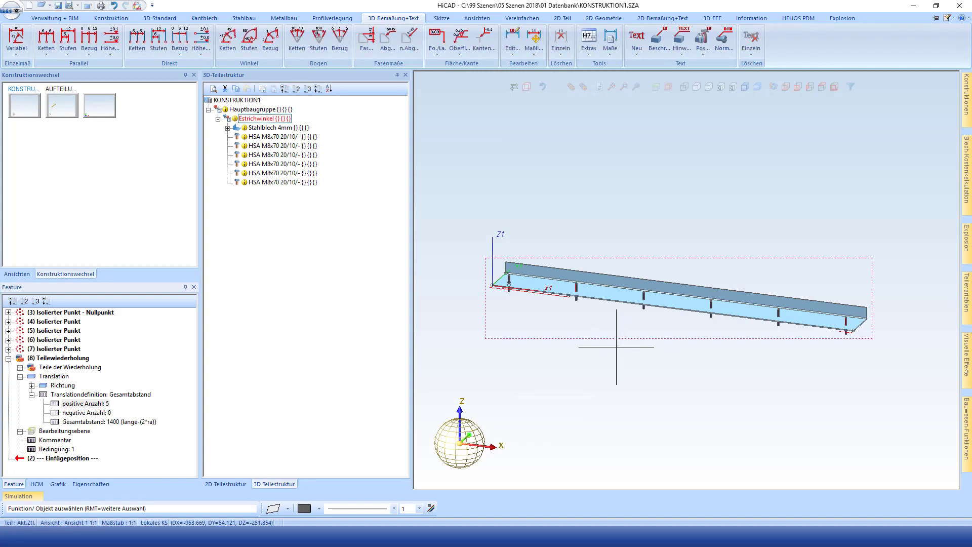
Drive positive Anzahl with nint((lange-2*ra)/a_max), giving 3 copies, and reopen the part variables.
{"action": "left_click", "coordinate": [78, 404]}
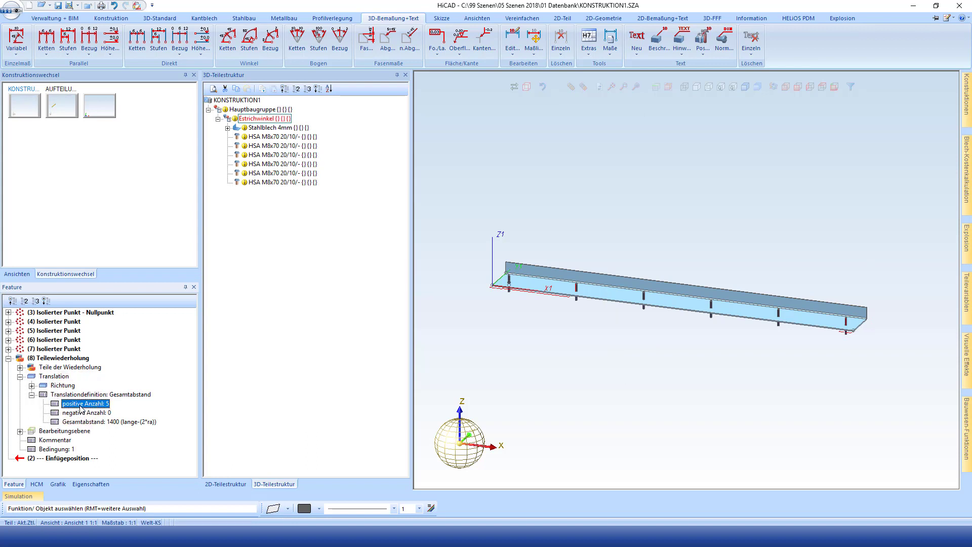
{"action": "double_click", "coordinate": [80, 403]}
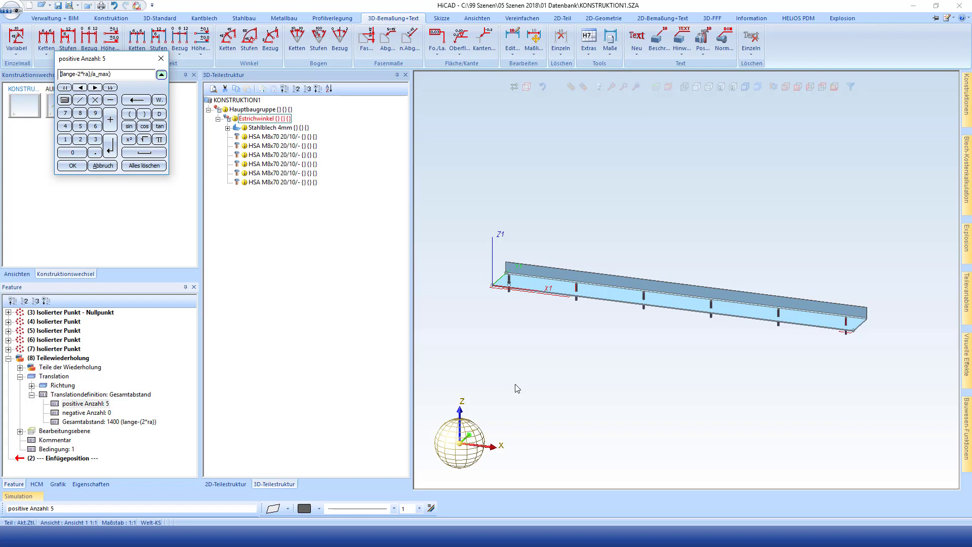
{"action": "type", "text": "("}
{"action": "type", "text": "nin"}
{"action": "type", "text": "t"}
{"action": "left_click", "coordinate": [73, 166]}
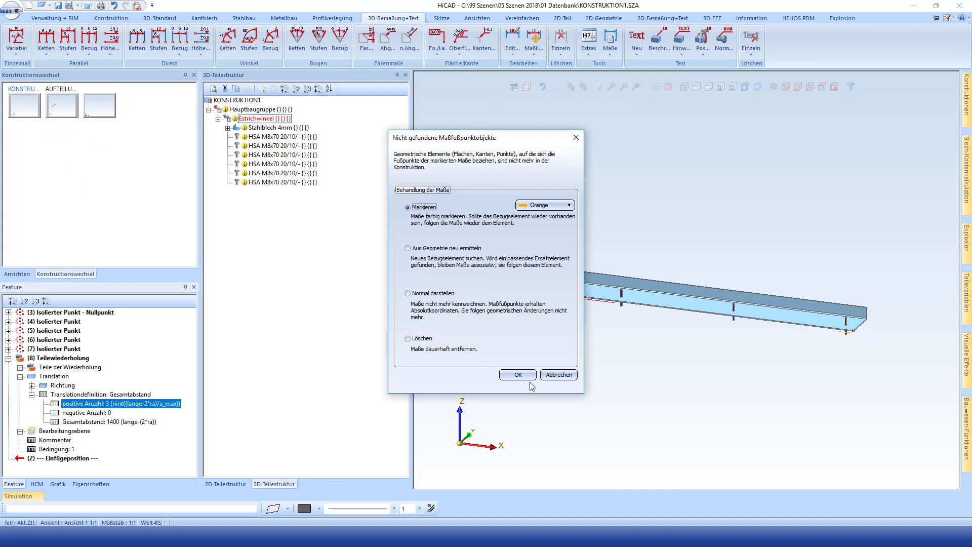
{"action": "left_click", "coordinate": [503, 375]}
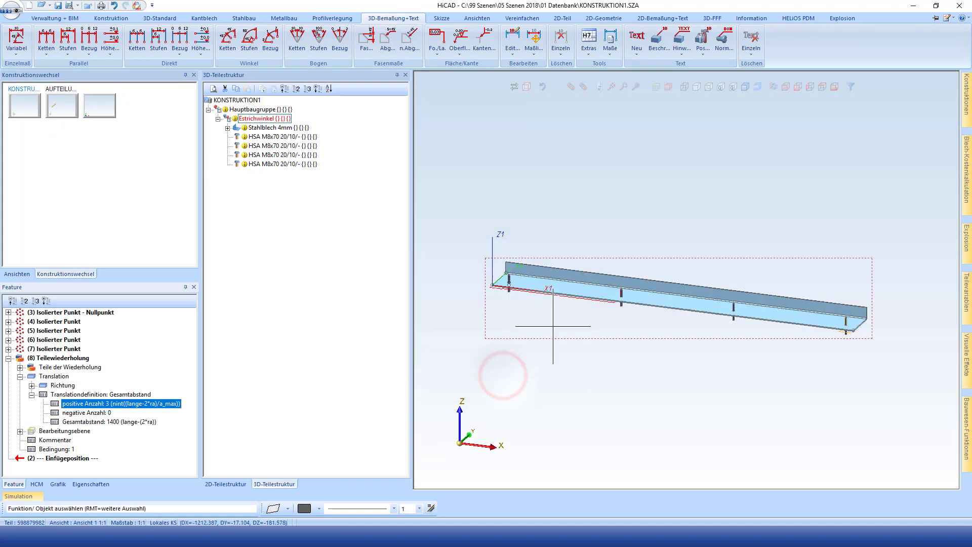
{"action": "scroll", "coordinate": [571, 304], "scroll_direction": "up", "scroll_amount": 3}
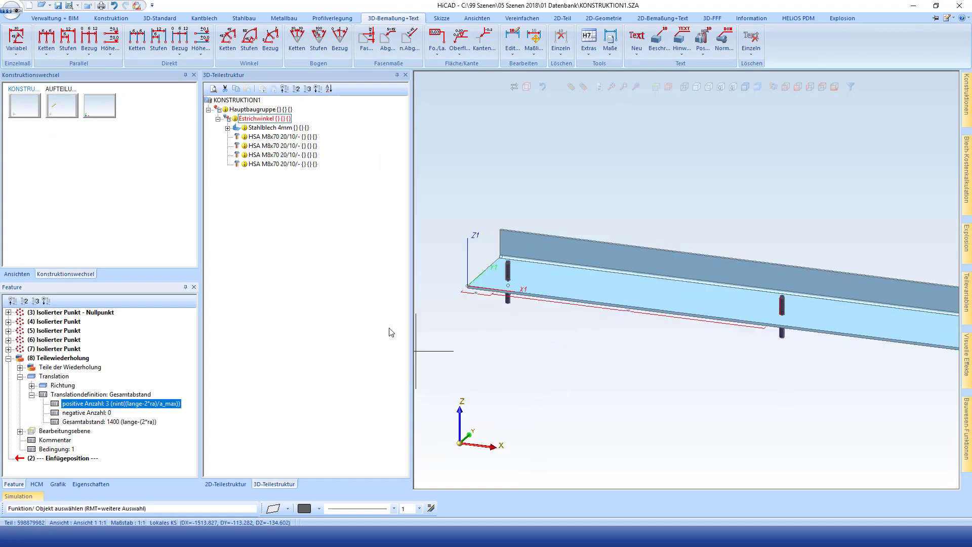
{"action": "right_click", "coordinate": [91, 471]}
{"action": "left_click", "coordinate": [129, 442]}
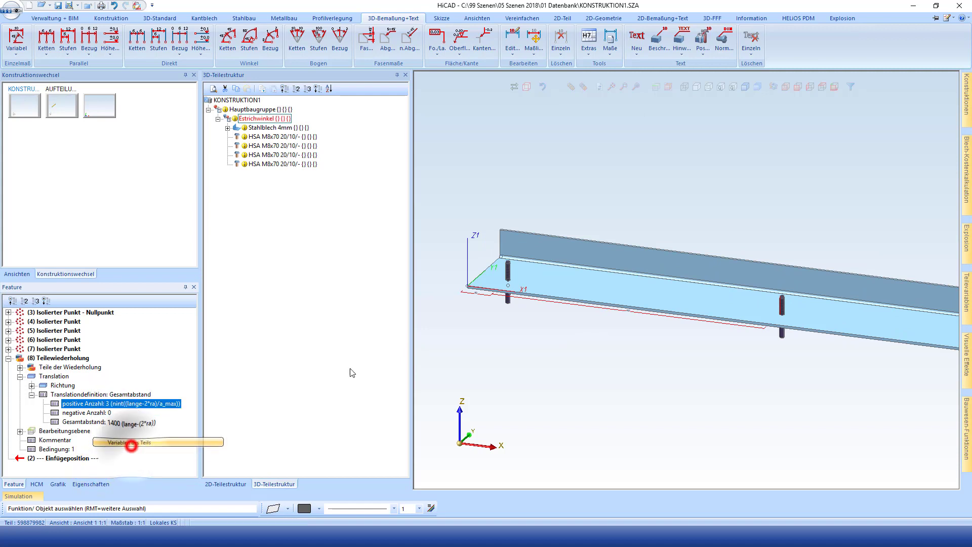
Set a_max to 250 and recalculate the anchors.
{"action": "left_click", "coordinate": [196, 140]}
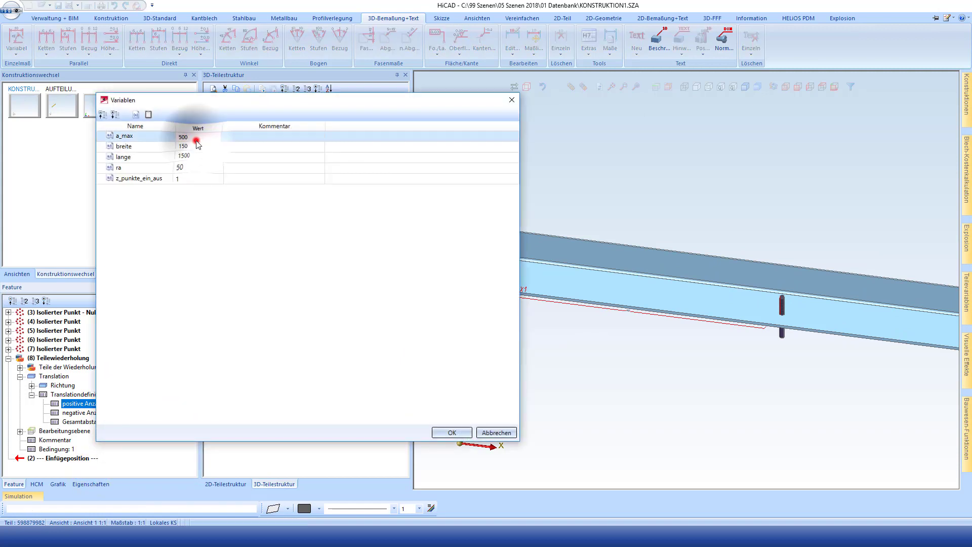
{"action": "type", "text": "250"}
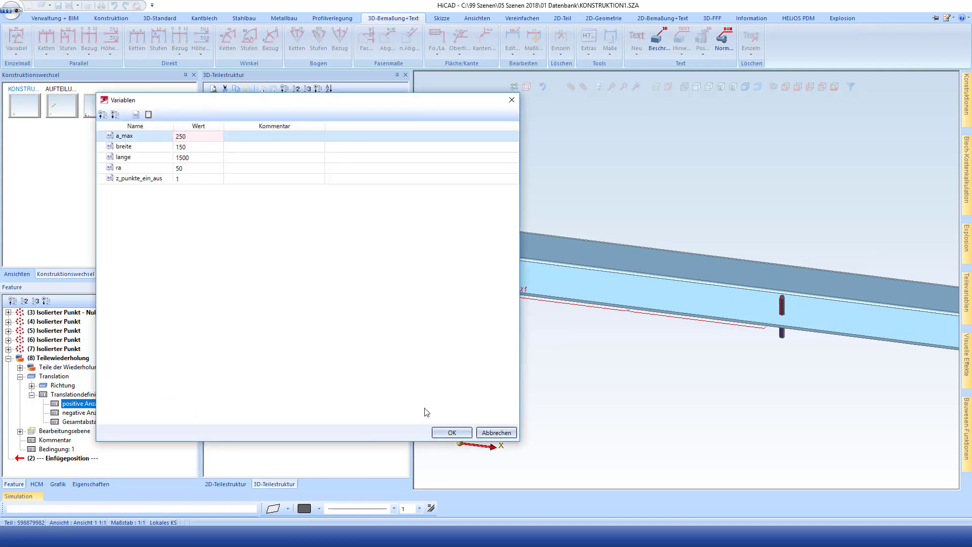
{"action": "left_click", "coordinate": [451, 433]}
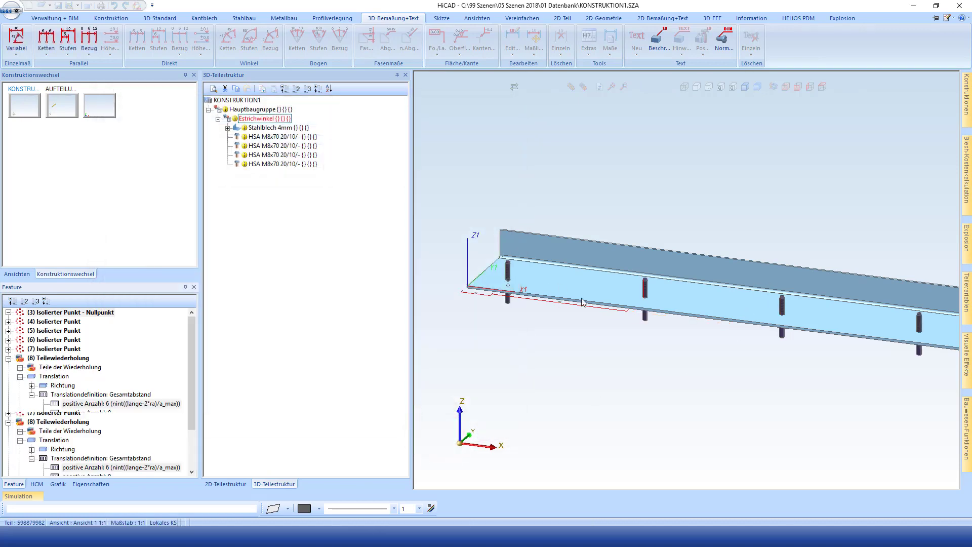
Change a_max to 100 so the repetition count updates to 14 copies.
{"action": "right_click", "coordinate": [80, 475]}
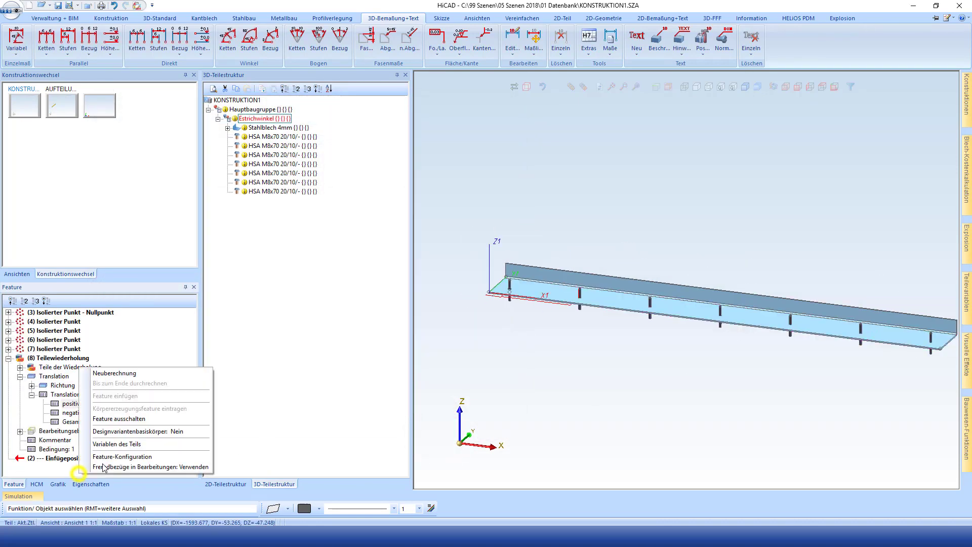
{"action": "left_click", "coordinate": [134, 443]}
{"action": "double_click", "coordinate": [189, 136]}
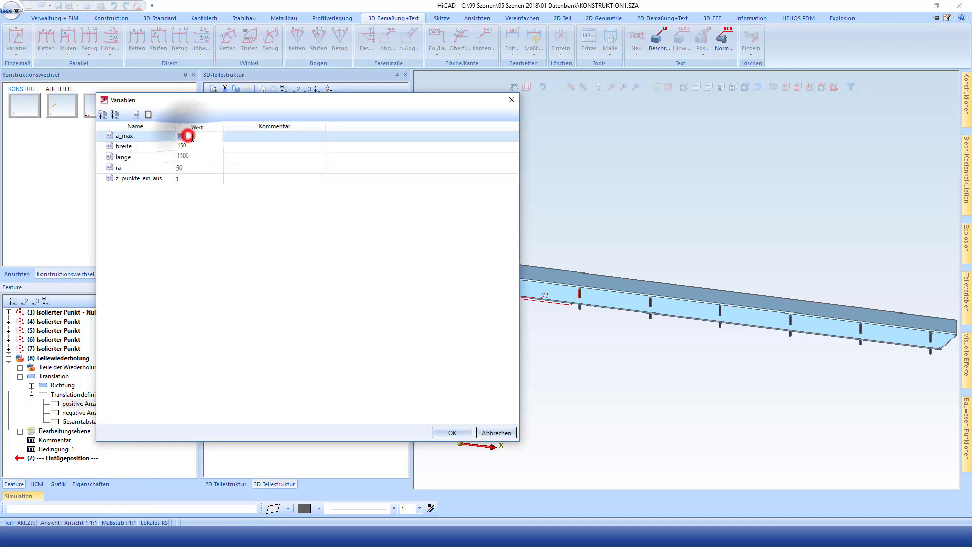
{"action": "type", "text": "100"}
{"action": "key", "text": "Return"}
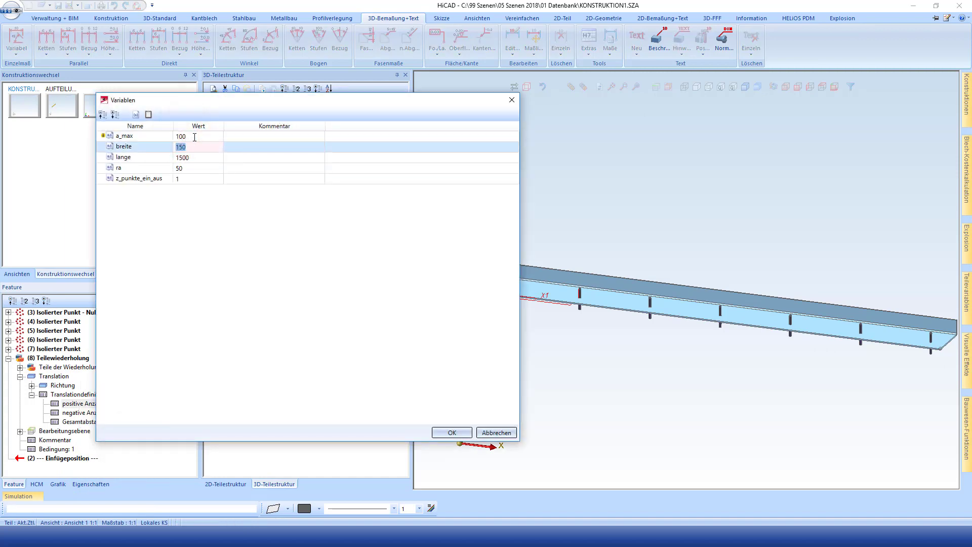
{"action": "left_click", "coordinate": [451, 432]}
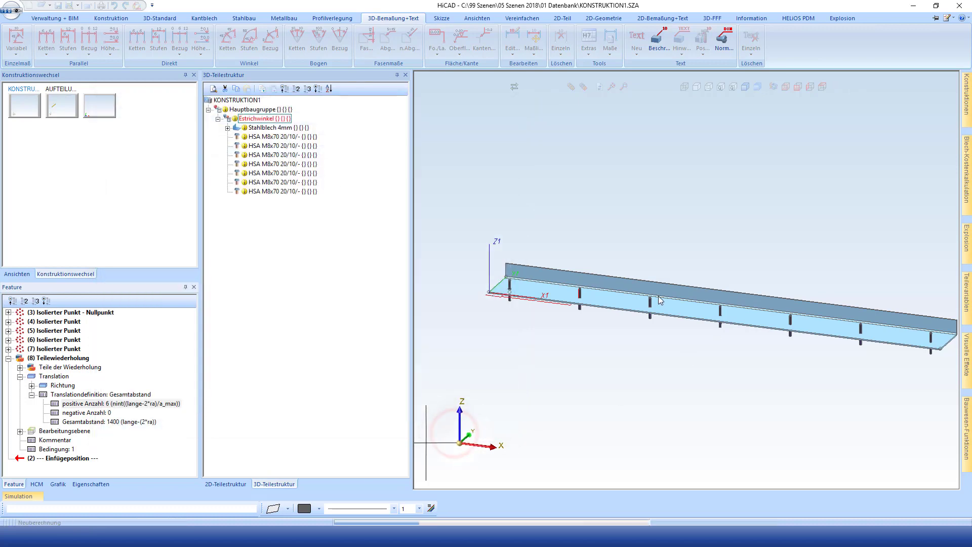
{"action": "scroll", "coordinate": [529, 296], "scroll_direction": "up", "scroll_amount": 5}
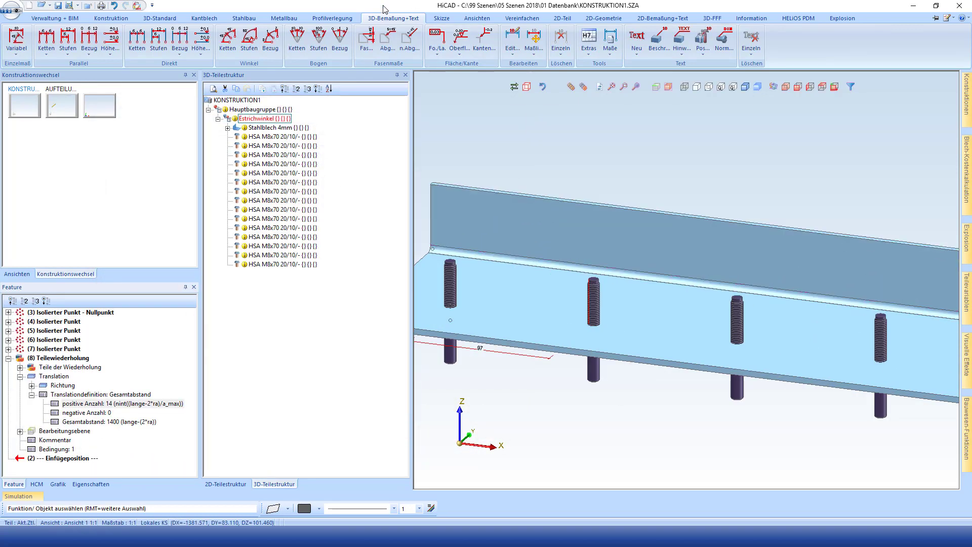
Dimension the 100 spacing between two neighbouring anchor tops, then exit the dimensioning tool.
{"action": "left_click", "coordinate": [16, 38]}
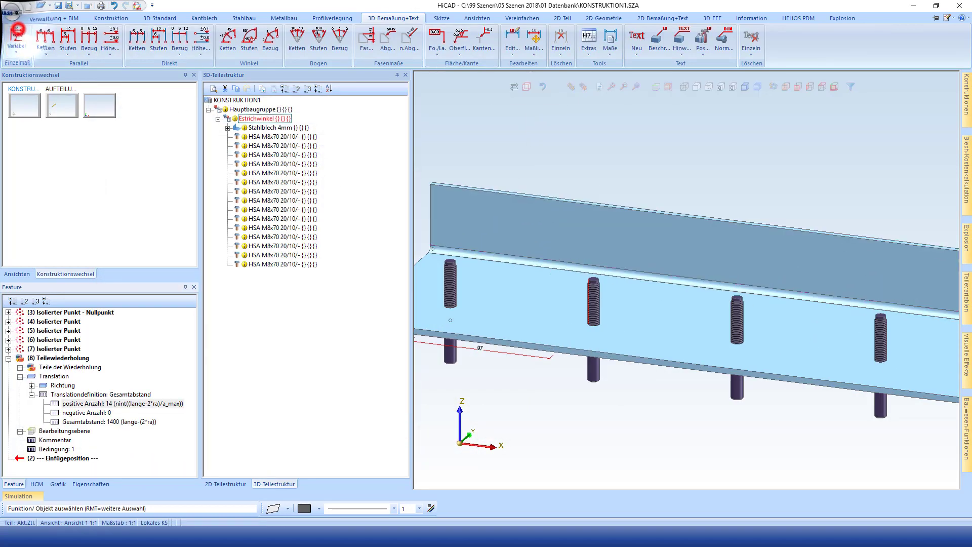
{"action": "left_click", "coordinate": [593, 282]}
{"action": "scroll", "coordinate": [593, 283], "scroll_direction": "up", "scroll_amount": 3}
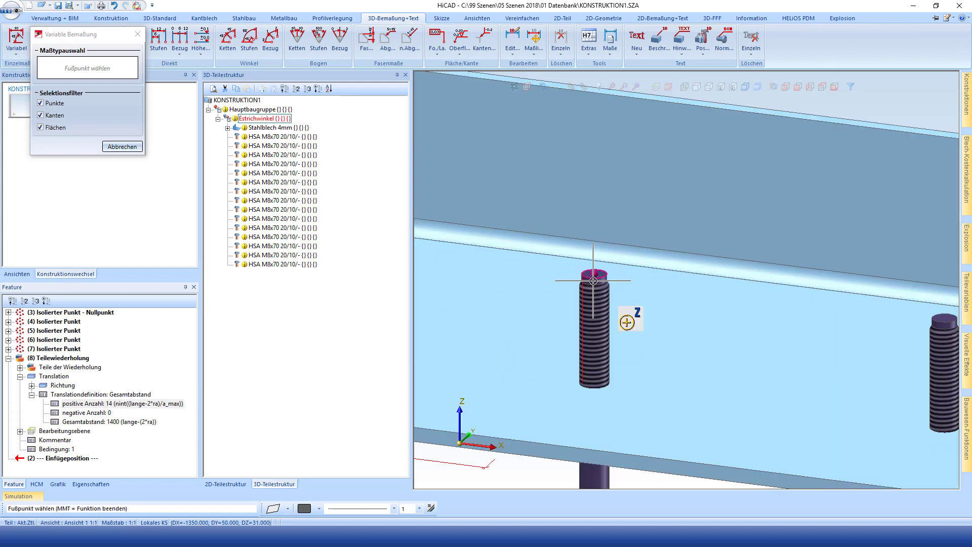
{"action": "left_click", "coordinate": [940, 324]}
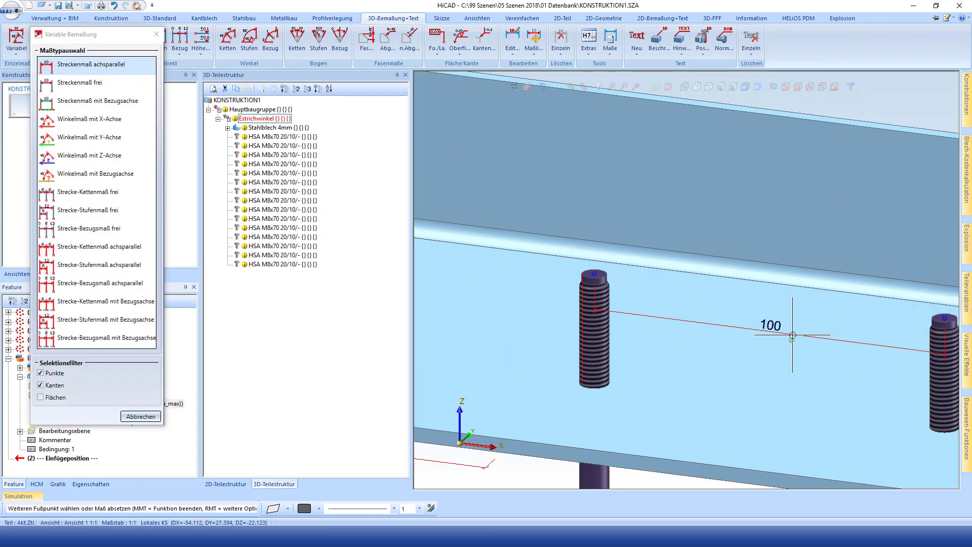
{"action": "left_click", "coordinate": [750, 344]}
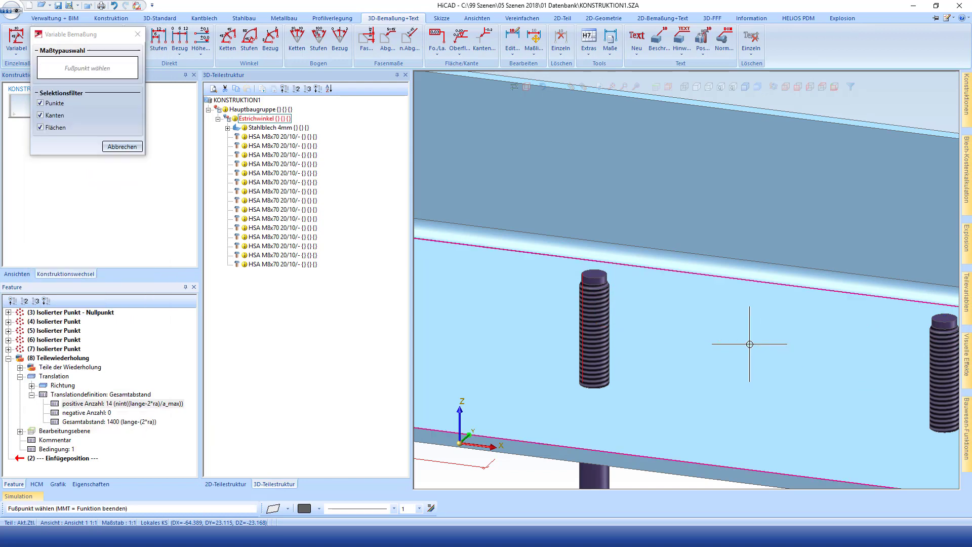
{"action": "scroll", "coordinate": [708, 339], "scroll_direction": "down", "scroll_amount": 3}
{"action": "key", "text": "Escape"}
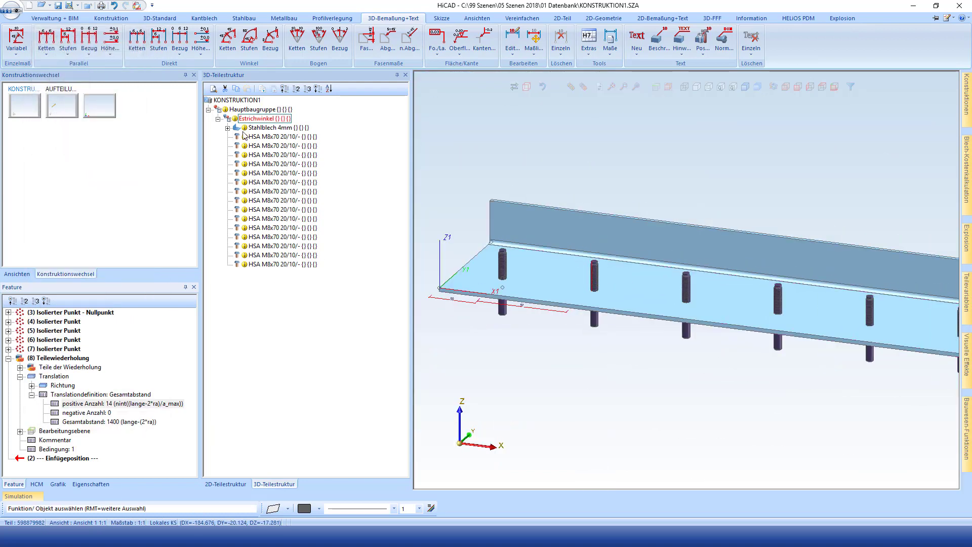
Change the part variable lange to 1501 and recompute the part.
{"action": "right_click", "coordinate": [147, 460]}
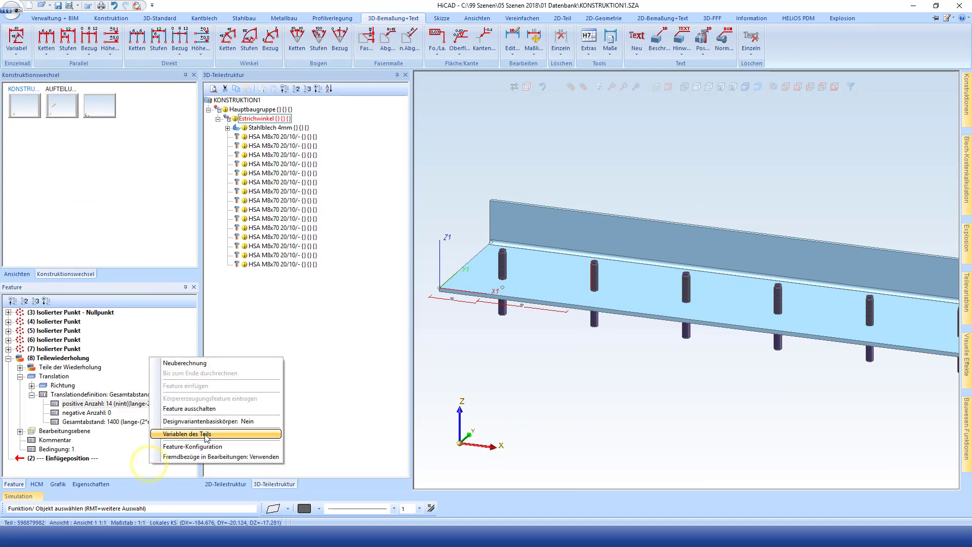
{"action": "left_click", "coordinate": [205, 434]}
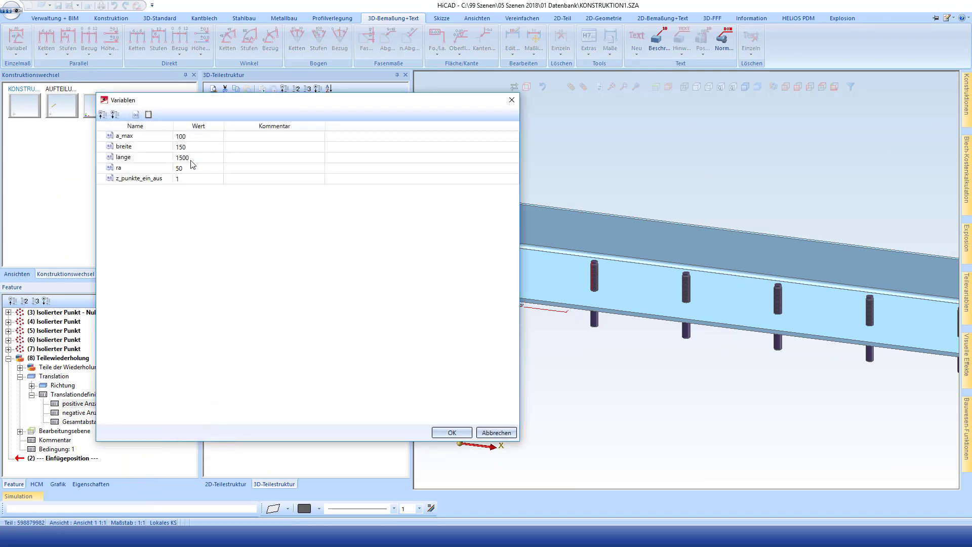
{"action": "double_click", "coordinate": [195, 160]}
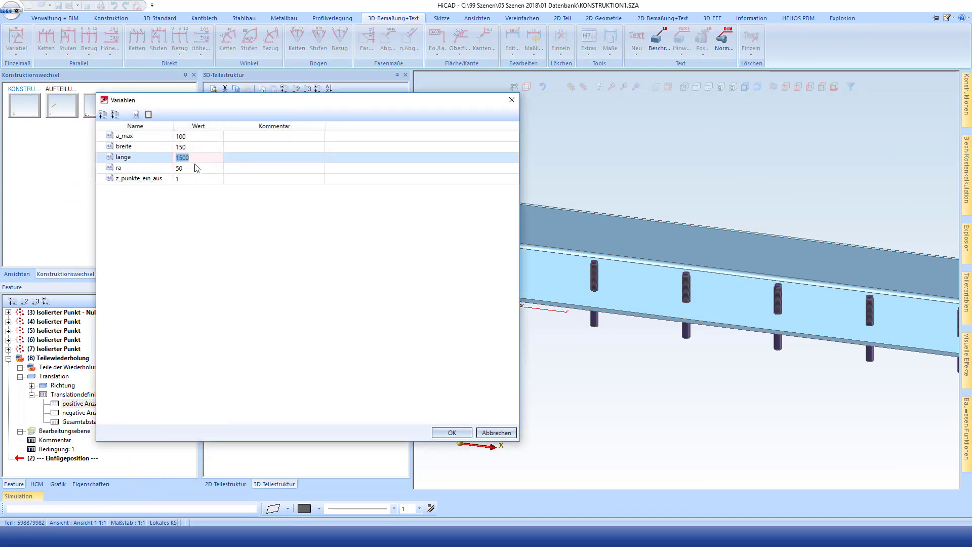
{"action": "type", "text": "1"}
{"action": "double_click", "coordinate": [197, 167]}
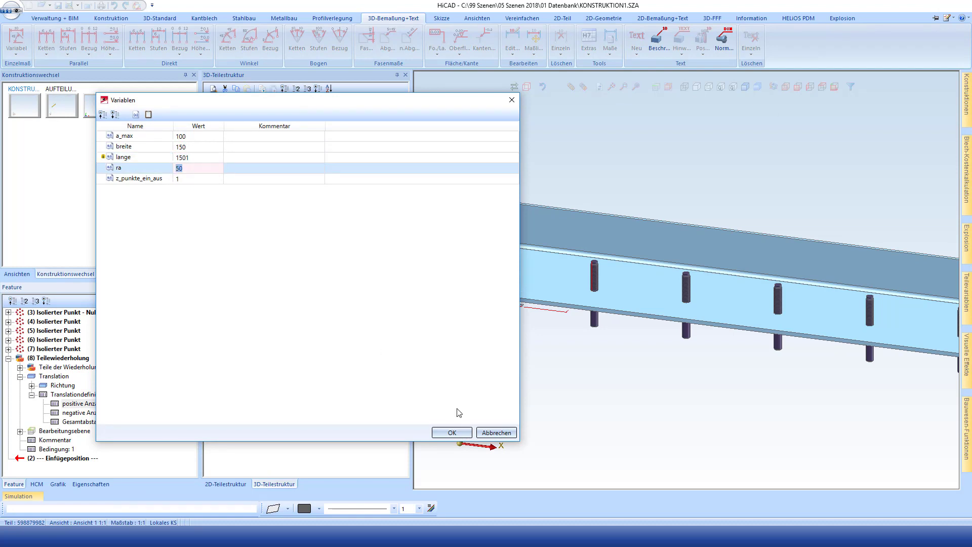
{"action": "left_click", "coordinate": [452, 432]}
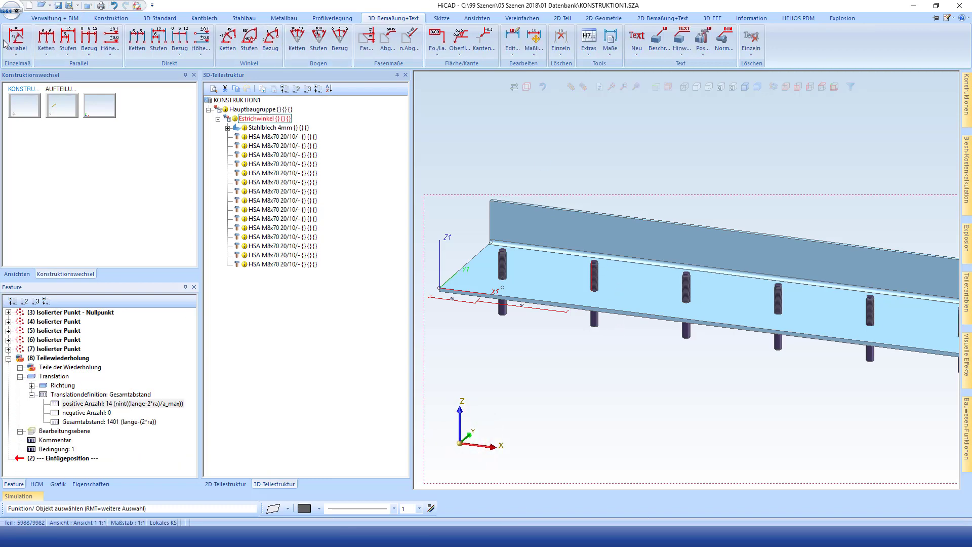
Dimension the spacing between the first two anchors' top points.
{"action": "left_click", "coordinate": [6, 43]}
{"action": "scroll", "coordinate": [679, 278], "scroll_direction": "up", "scroll_amount": 3}
{"action": "scroll", "coordinate": [653, 243], "scroll_direction": "up", "scroll_amount": 2}
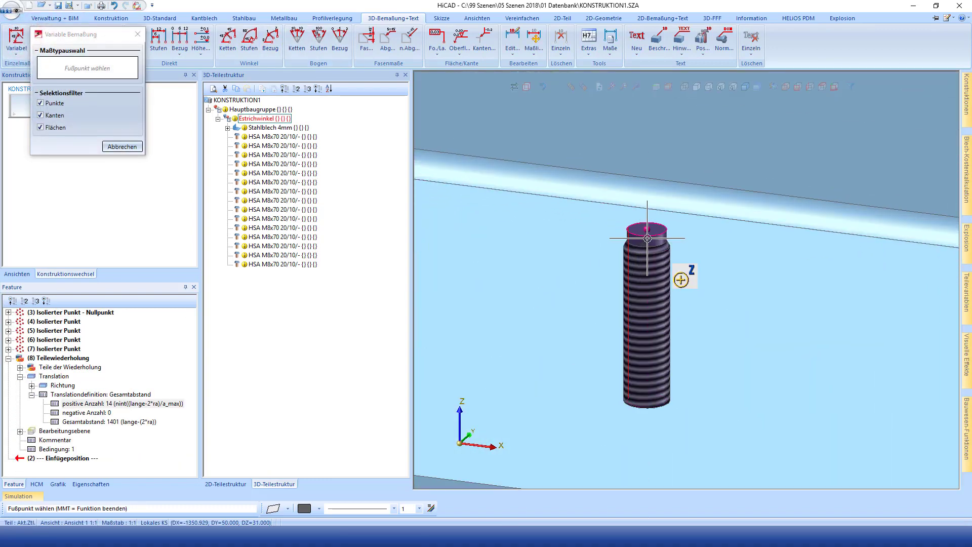
{"action": "left_click", "coordinate": [647, 238]}
{"action": "scroll", "coordinate": [651, 237], "scroll_direction": "down", "scroll_amount": 3}
{"action": "scroll", "coordinate": [651, 230], "scroll_direction": "up", "scroll_amount": 3}
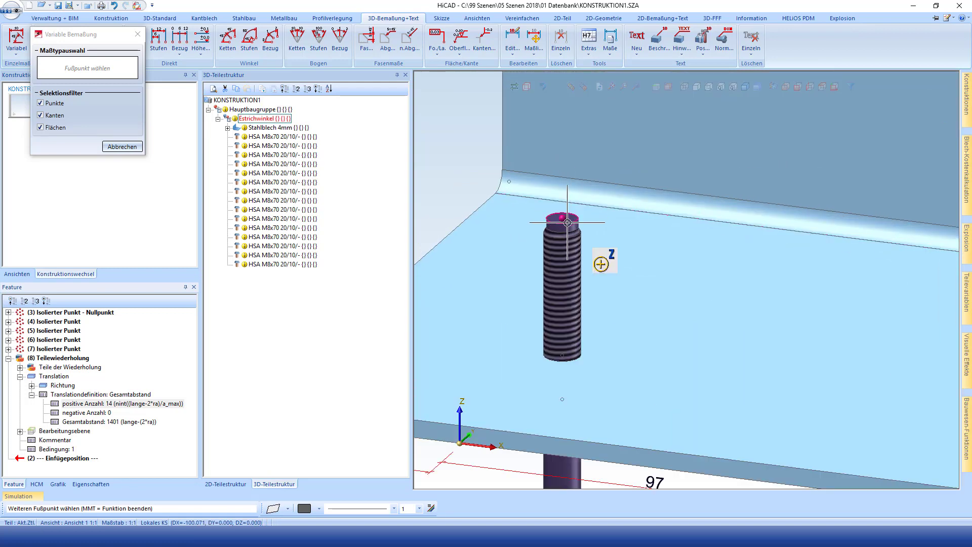
{"action": "left_click", "coordinate": [567, 221]}
{"action": "scroll", "coordinate": [567, 222], "scroll_direction": "down", "scroll_amount": 3}
{"action": "scroll", "coordinate": [628, 278], "scroll_direction": "down", "scroll_amount": 2}
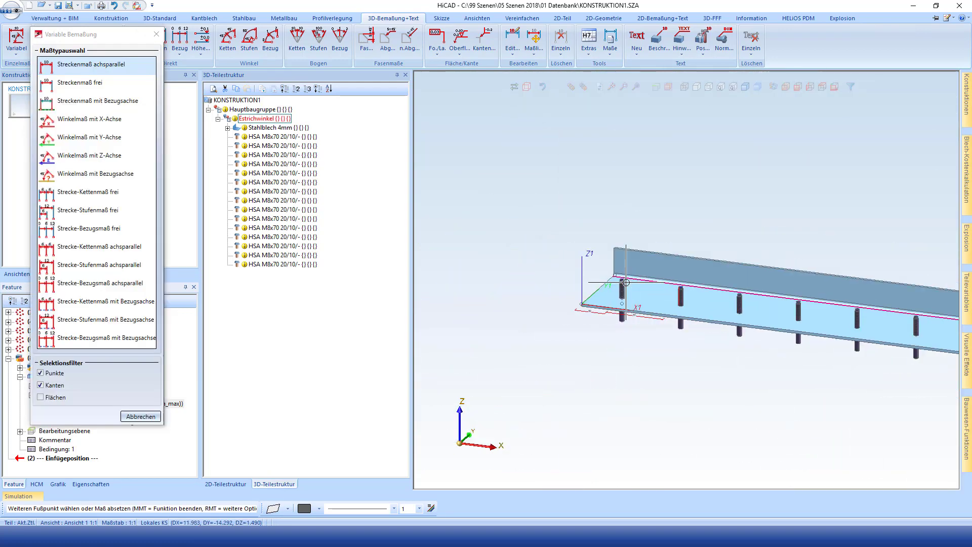
{"action": "scroll", "coordinate": [626, 282], "scroll_direction": "down", "scroll_amount": 2}
{"action": "left_click", "coordinate": [625, 284]}
Start a spacing dimension between the right and left anchors, then cancel it.
{"action": "scroll", "coordinate": [659, 303], "scroll_direction": "up", "scroll_amount": 2}
{"action": "scroll", "coordinate": [659, 304], "scroll_direction": "up", "scroll_amount": 3}
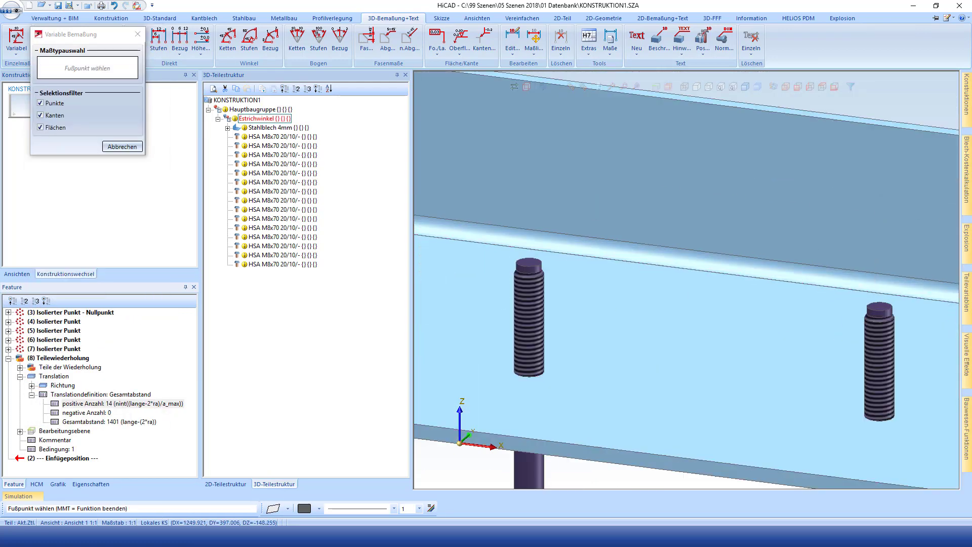
{"action": "left_click", "coordinate": [880, 308]}
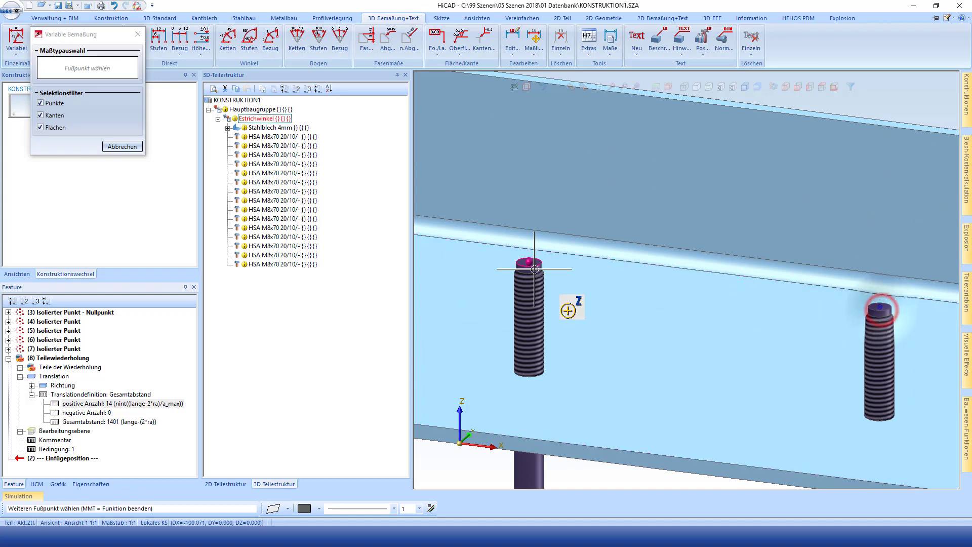
{"action": "scroll", "coordinate": [535, 269], "scroll_direction": "down", "scroll_amount": 2}
{"action": "left_click", "coordinate": [534, 269]}
{"action": "scroll", "coordinate": [534, 269], "scroll_direction": "down", "scroll_amount": 2}
{"action": "key", "text": "Escape"}
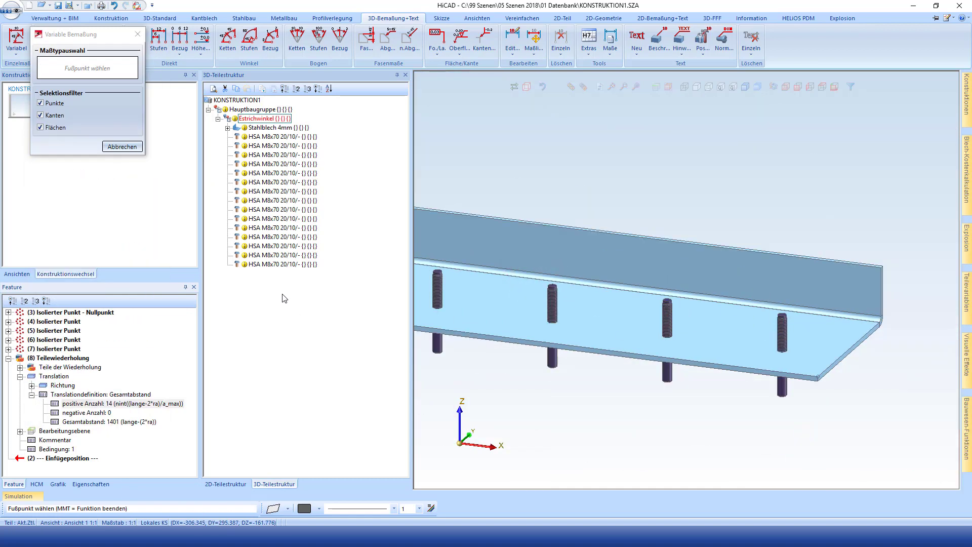
{"action": "right_click", "coordinate": [138, 458]}
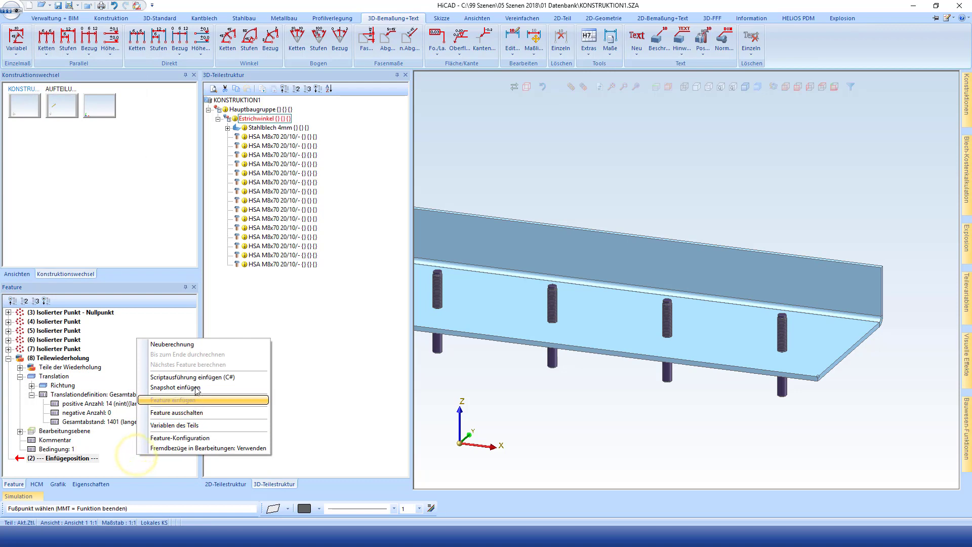
Change the part variable lange to 1550 and recompute the part.
{"action": "left_click", "coordinate": [199, 426]}
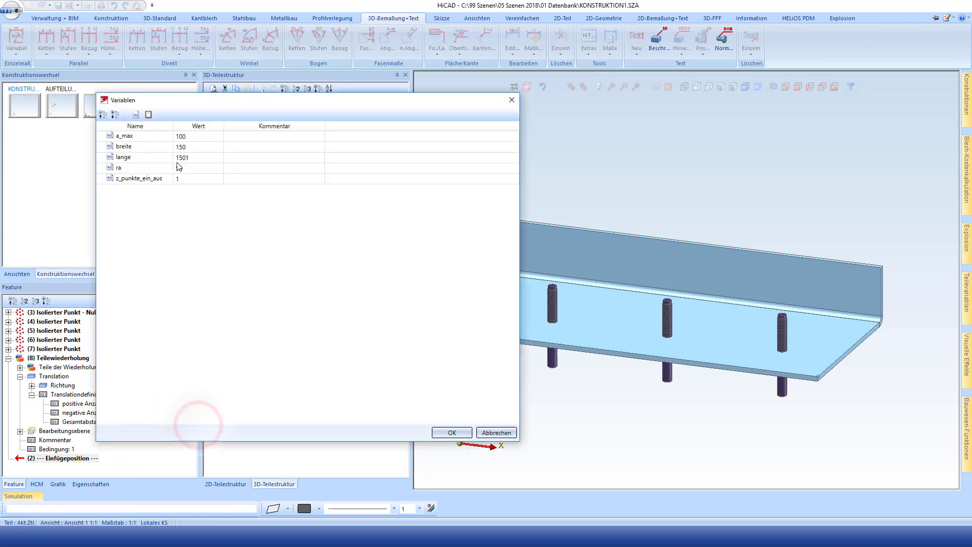
{"action": "double_click", "coordinate": [191, 157]}
{"action": "left_click_drag", "start_coordinate": [223, 100], "coordinate": [399, 98]}
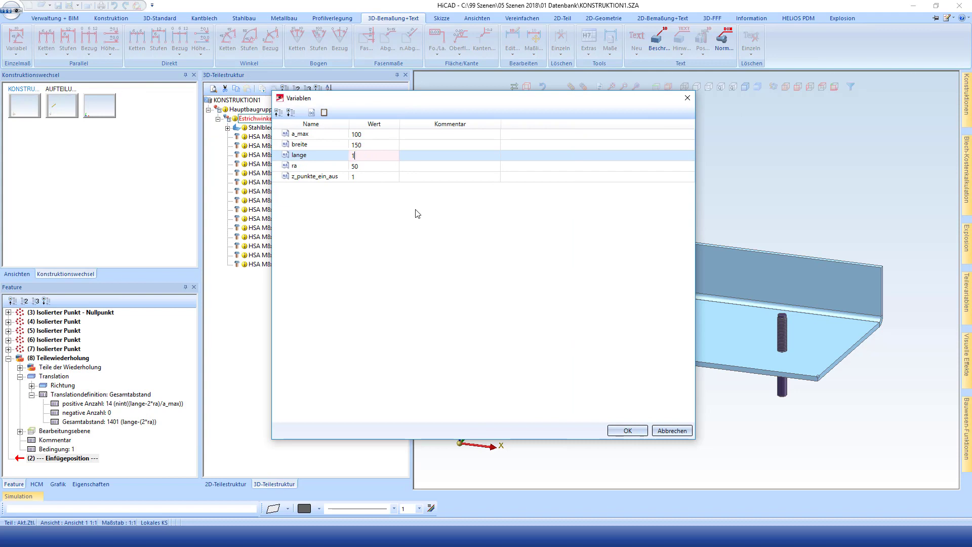
{"action": "type", "text": "550"}
{"action": "key", "text": "Return"}
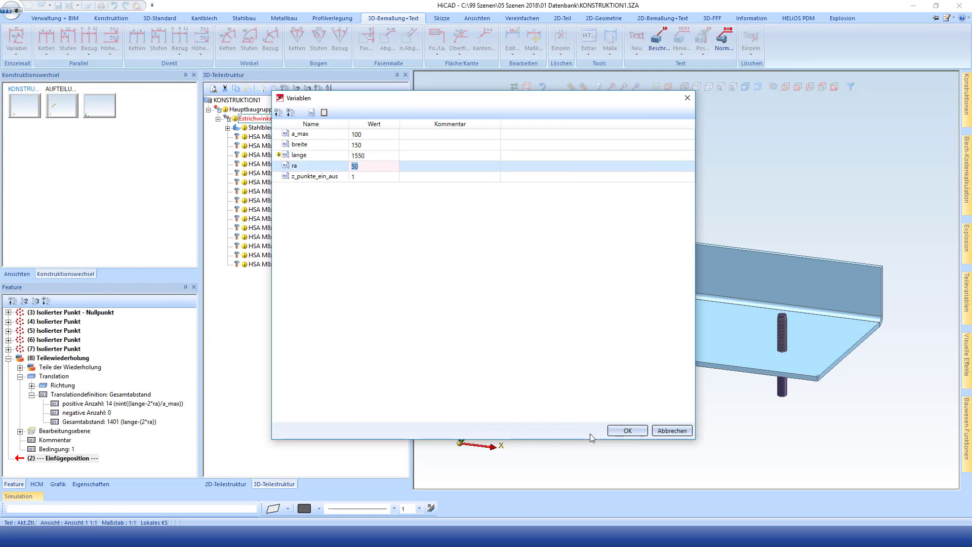
{"action": "left_click", "coordinate": [615, 429]}
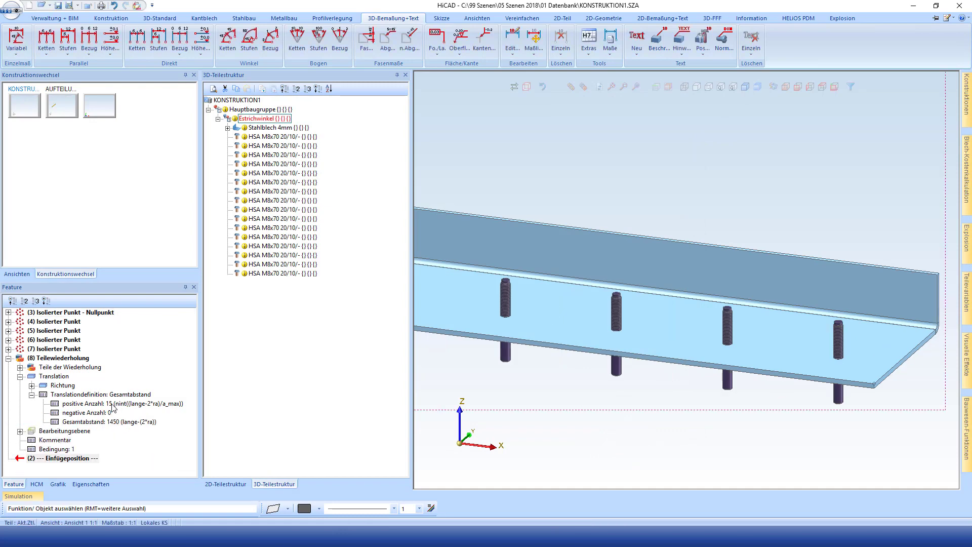
Dimension the new spacing between two neighbouring anchors, about 93.
{"action": "left_click", "coordinate": [16, 38]}
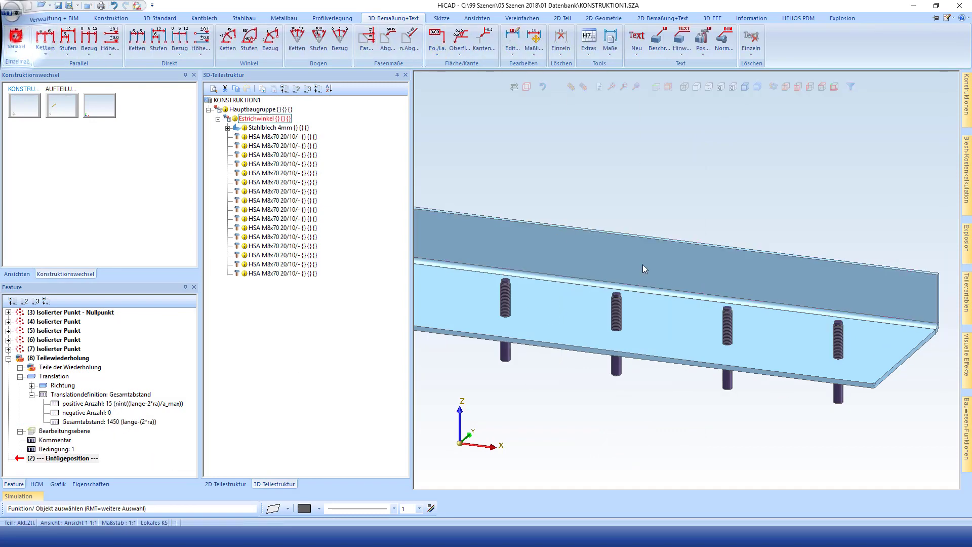
{"action": "scroll", "coordinate": [612, 306], "scroll_direction": "up", "scroll_amount": 3}
{"action": "left_click", "coordinate": [666, 228]}
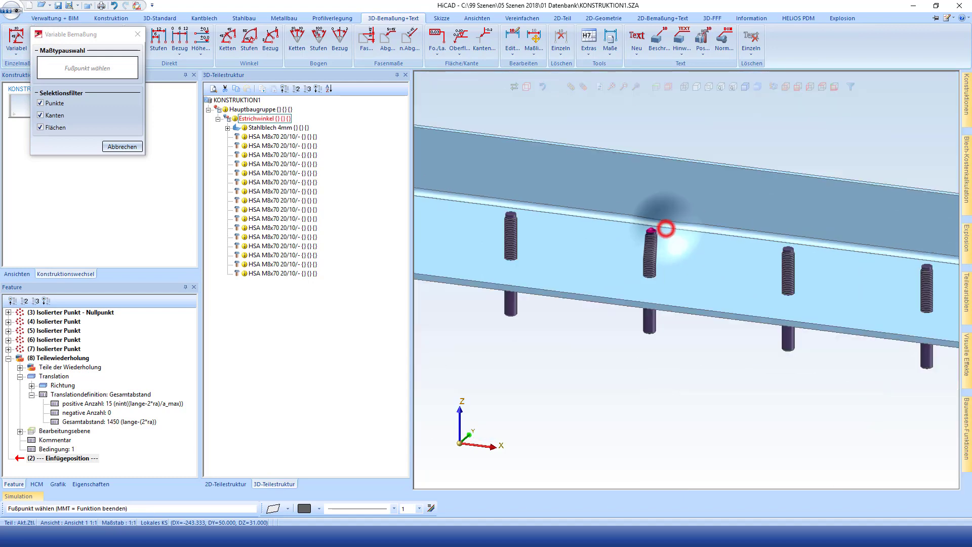
{"action": "left_click", "coordinate": [821, 247]}
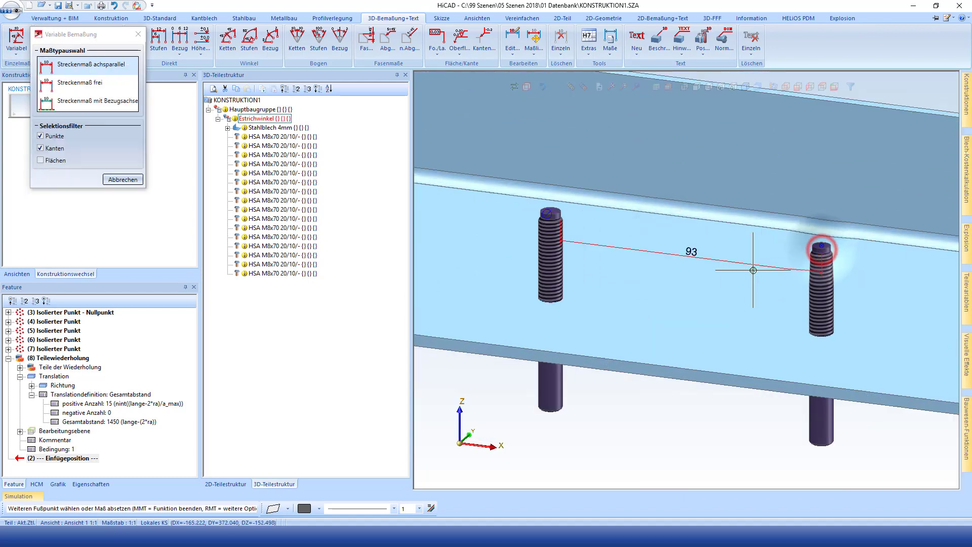
{"action": "scroll", "coordinate": [753, 271], "scroll_direction": "down", "scroll_amount": 5}
{"action": "left_click", "coordinate": [703, 304]}
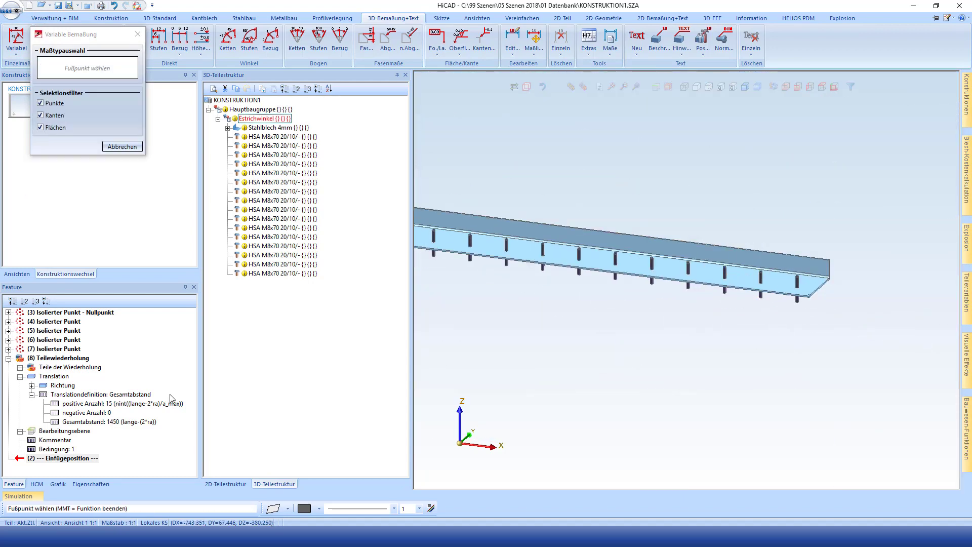
Set the part variable a_max to 800 so the angle carries three anchors.
{"action": "right_click", "coordinate": [128, 472]}
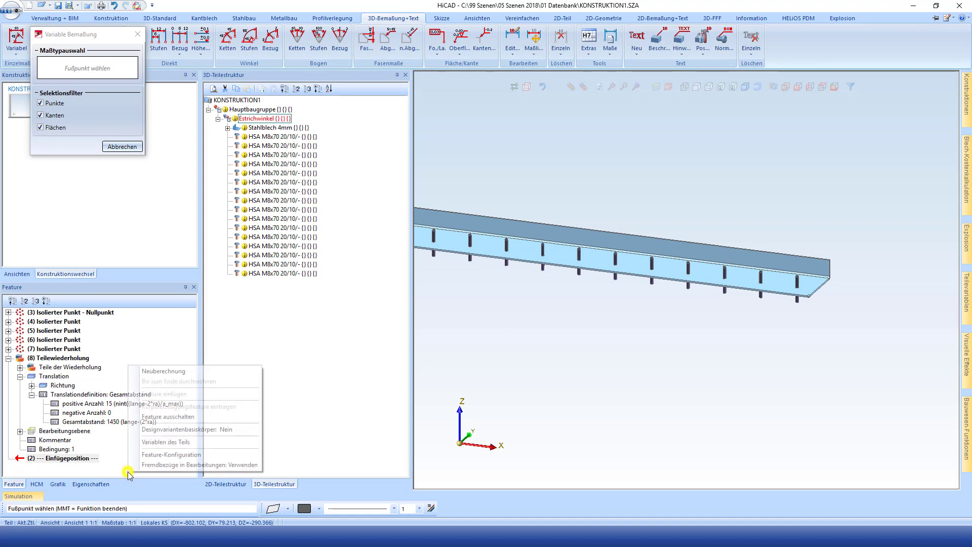
{"action": "left_click", "coordinate": [162, 441]}
{"action": "left_click", "coordinate": [369, 145]}
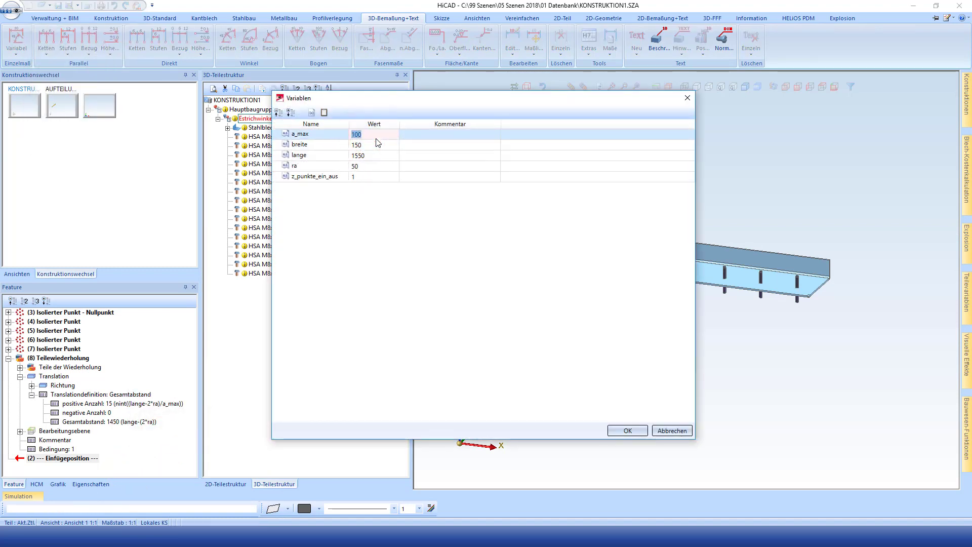
{"action": "type", "text": "800"}
{"action": "key", "text": "Return"}
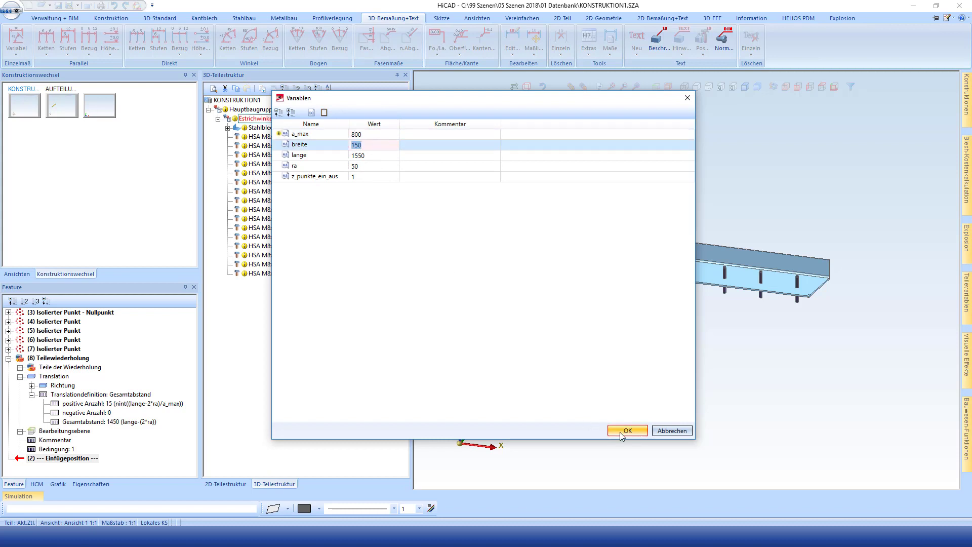
{"action": "left_click", "coordinate": [627, 430]}
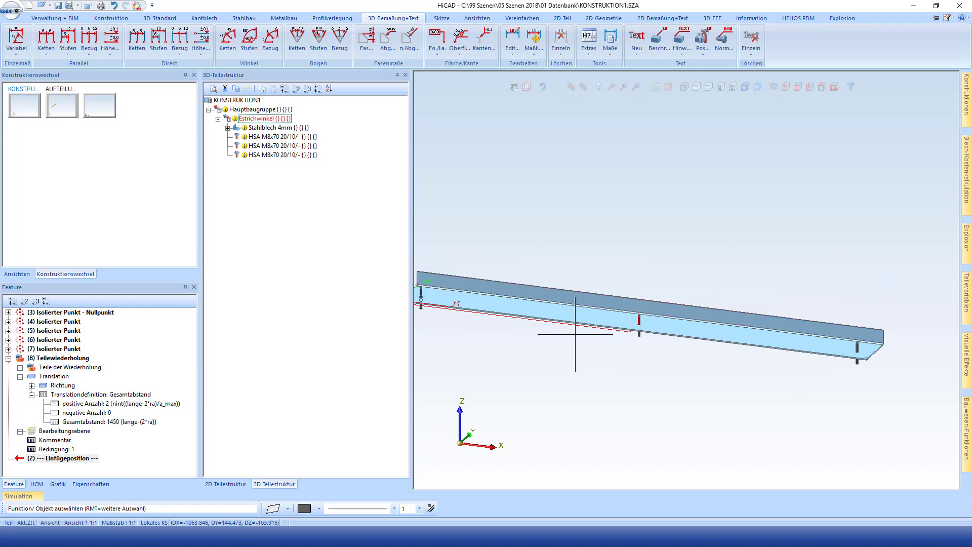
{"action": "scroll", "coordinate": [569, 326], "scroll_direction": "down", "scroll_amount": 3}
{"action": "scroll", "coordinate": [569, 334], "scroll_direction": "up", "scroll_amount": 5}
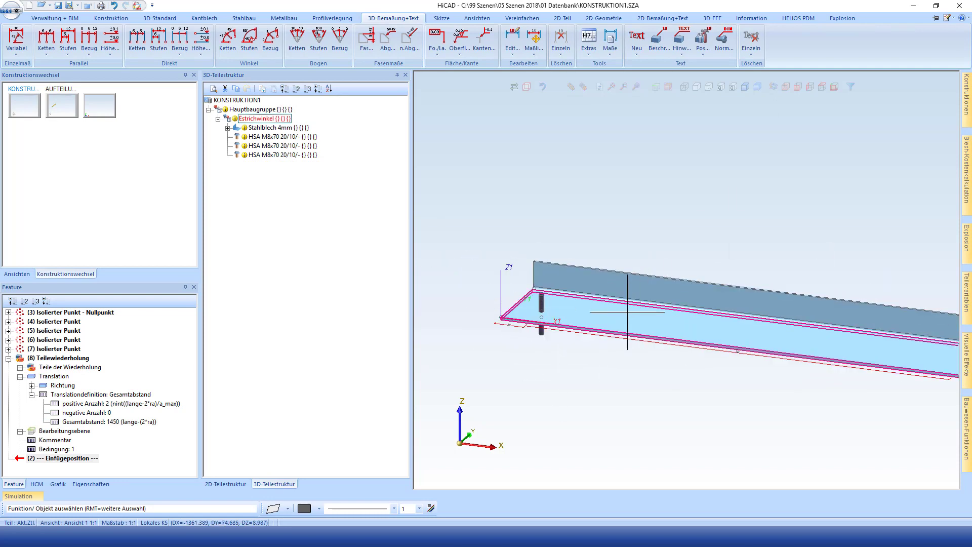
{"action": "middle_click_drag", "start_coordinate": [627, 311], "coordinate": [672, 311]}
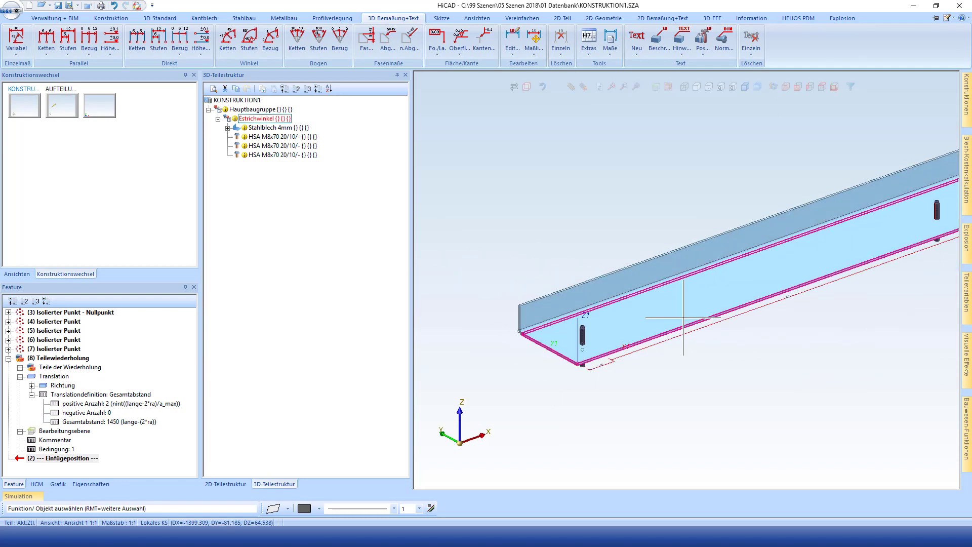